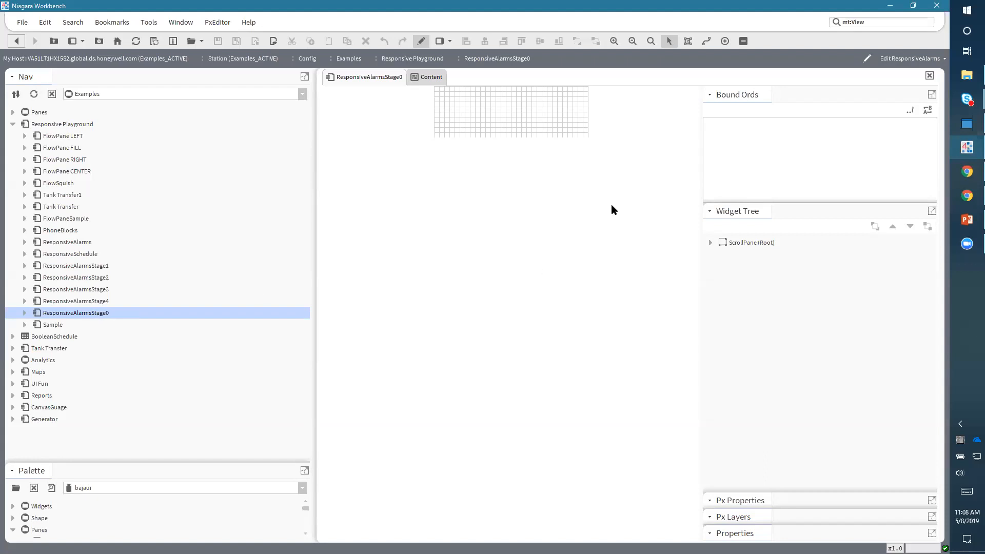
# - Expand the widget tree down to the ResponsivePane and its contents to inspect the view's structure
pyautogui.click(711, 243)
pyautogui.click(722, 254)
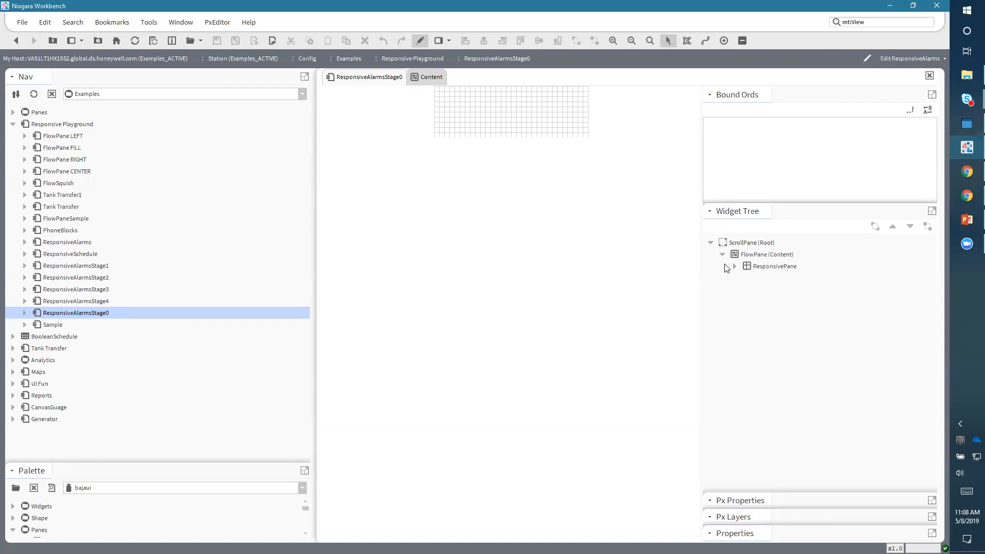
pyautogui.click(734, 266)
pyautogui.click(743, 244)
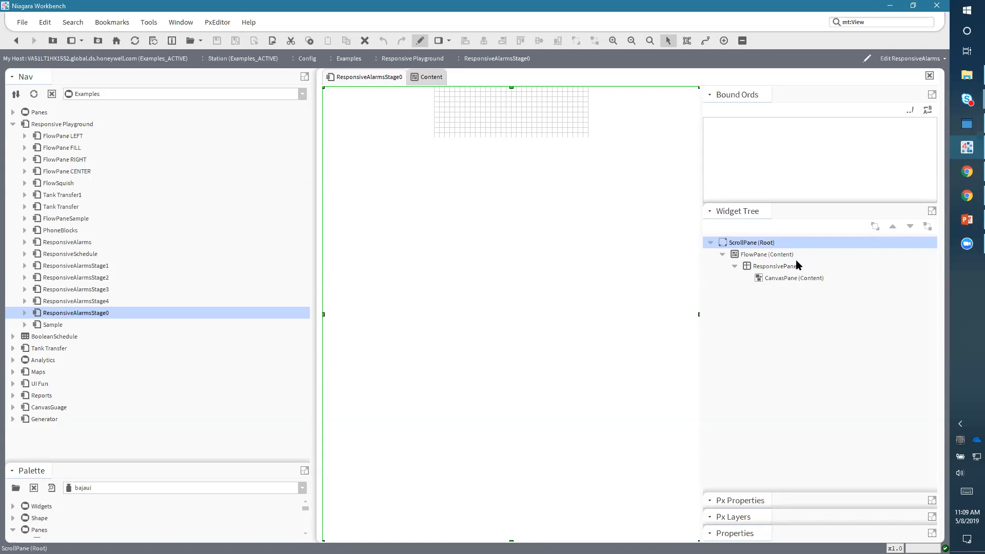
# - Inspect the CanvasPane's properties, including its viewSize, without changing anything
pyautogui.click(761, 254)
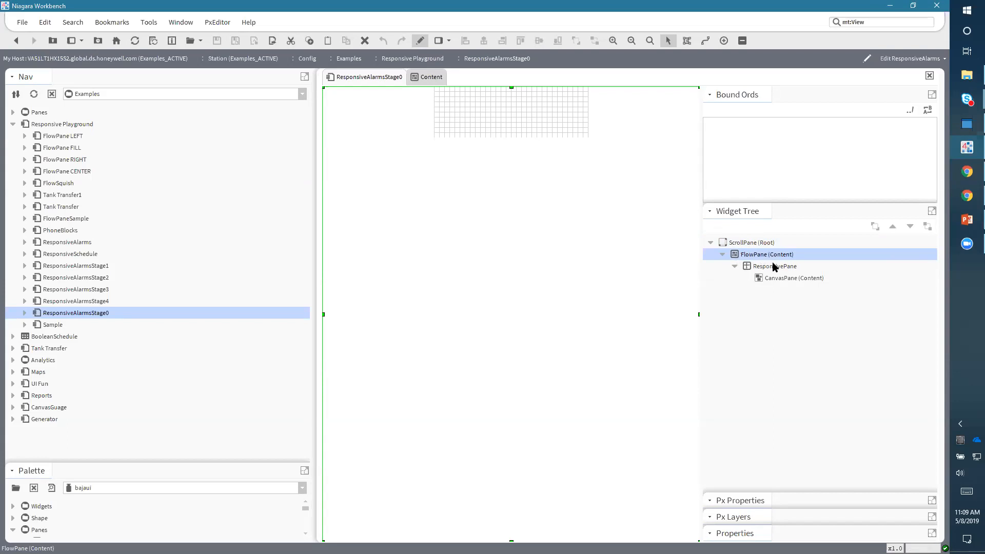
pyautogui.click(524, 114)
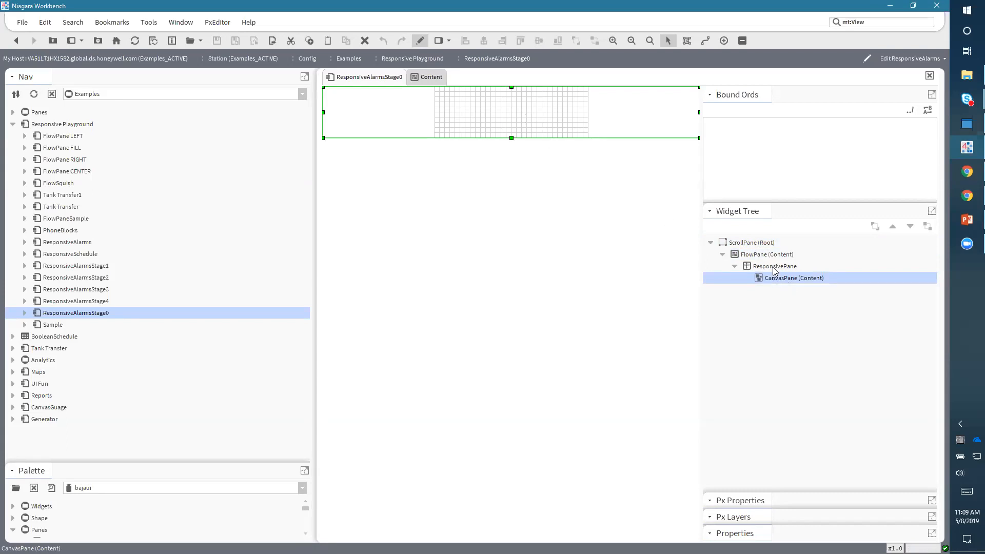
pyautogui.doubleClick(550, 128)
pyautogui.click(414, 332)
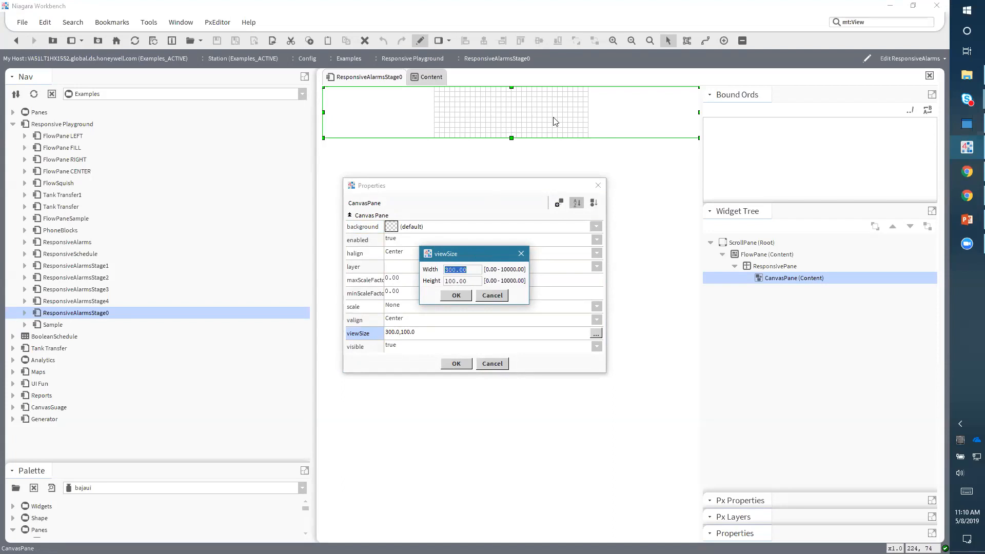
pyautogui.click(493, 296)
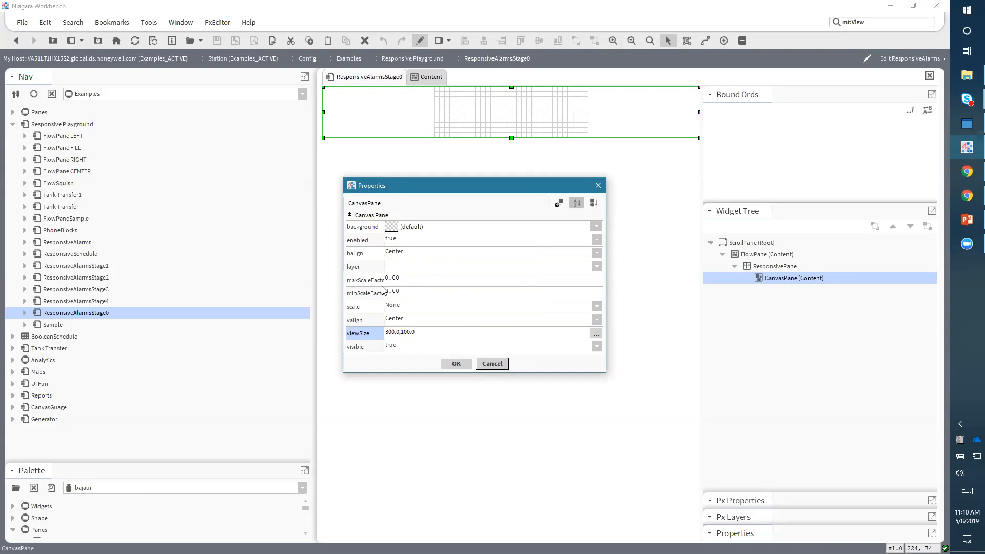
pyautogui.moveTo(382, 280); pyautogui.dragTo(393, 278)
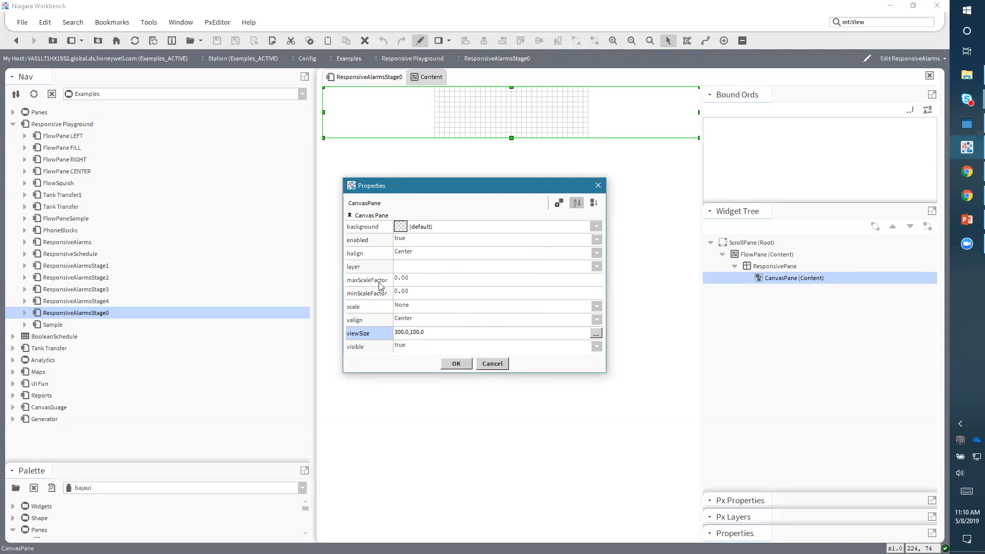
pyautogui.click(493, 364)
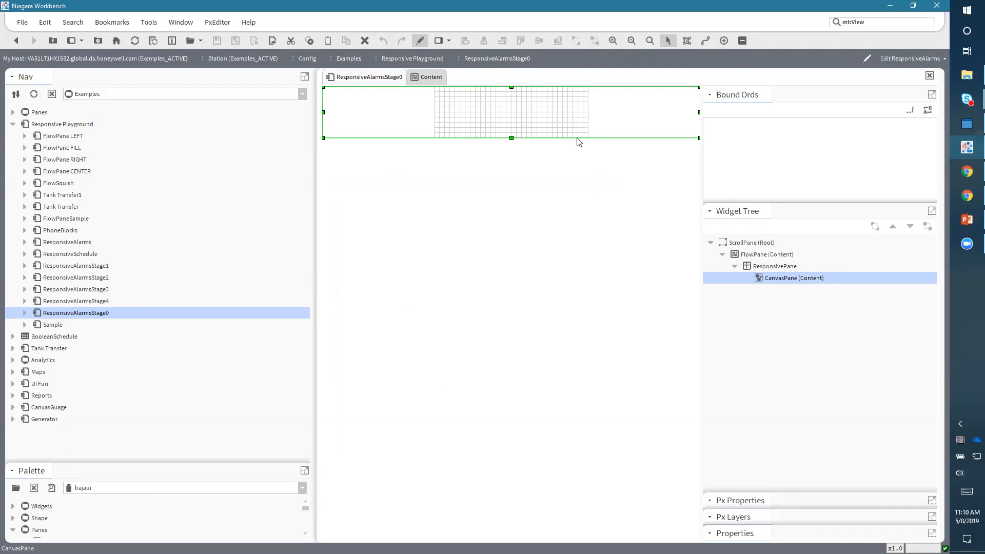
# - Duplicate the ResponsivePane inside the FlowPane
pyautogui.click(524, 89)
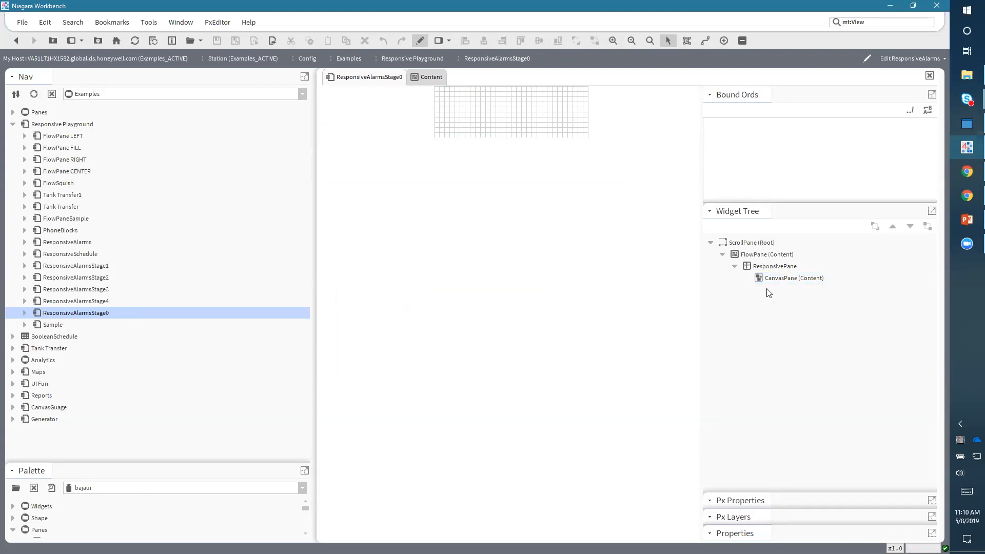
pyautogui.click(763, 271)
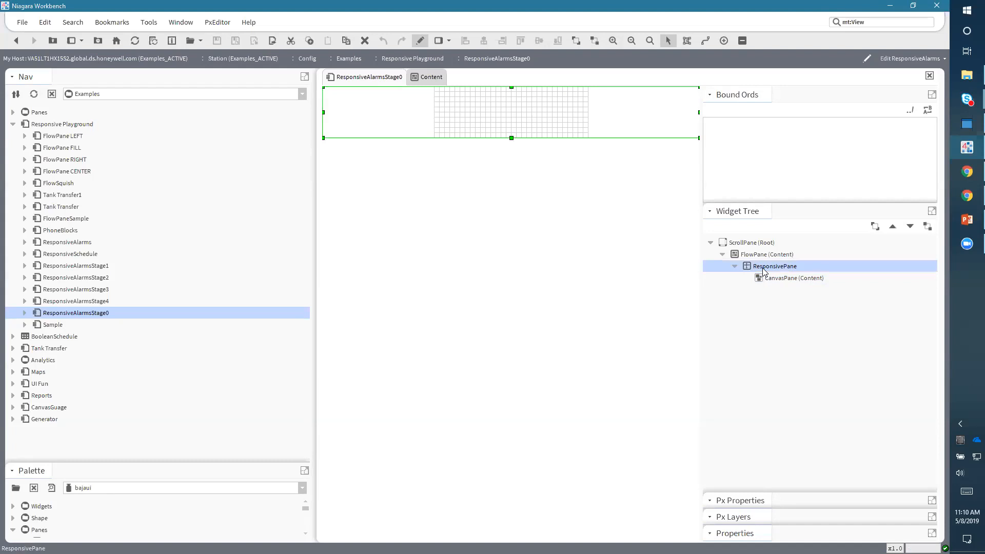
pyautogui.rightClick(763, 271)
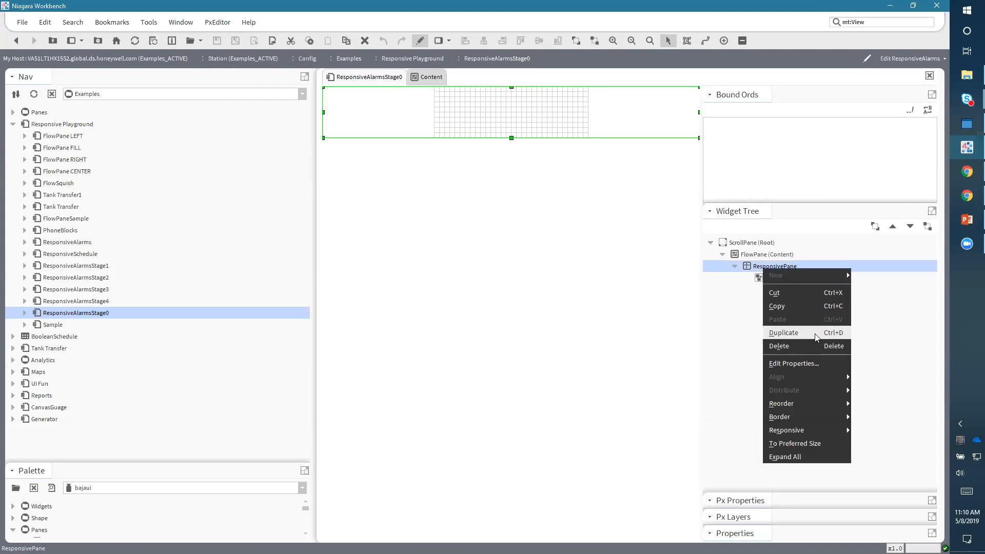
pyautogui.click(783, 332)
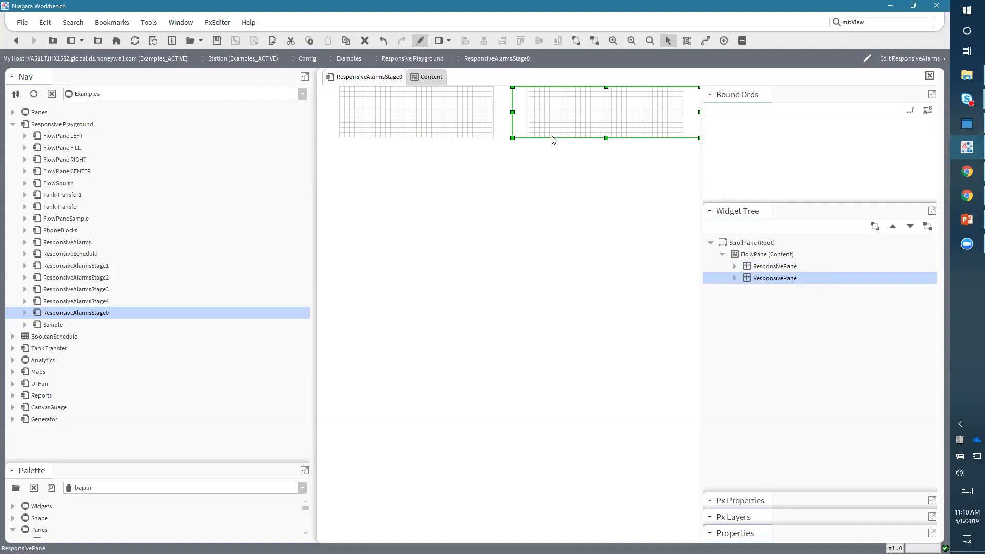
# - Set the first ResponsivePane's forceNewRow to true and its minWidth units to pref
pyautogui.doubleClick(763, 268)
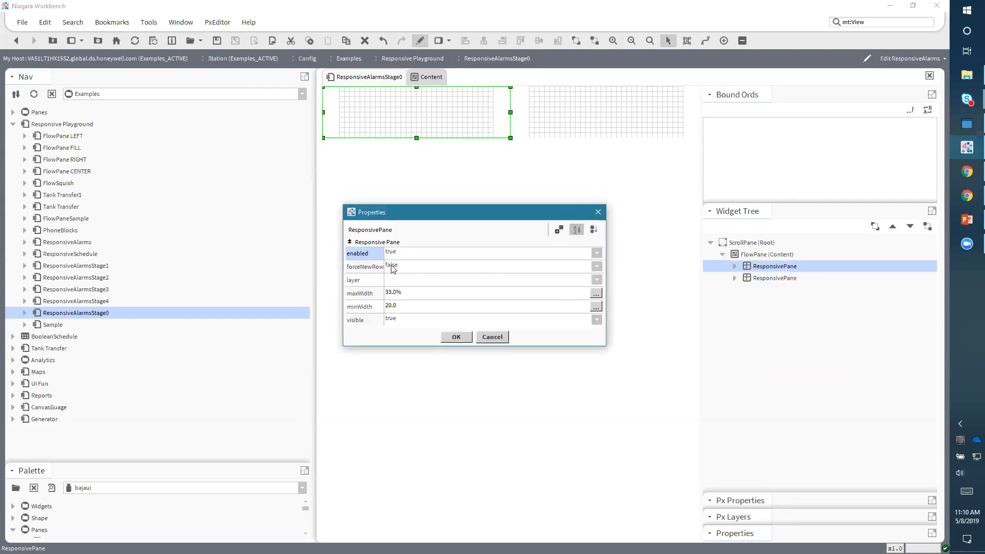
pyautogui.click(503, 337)
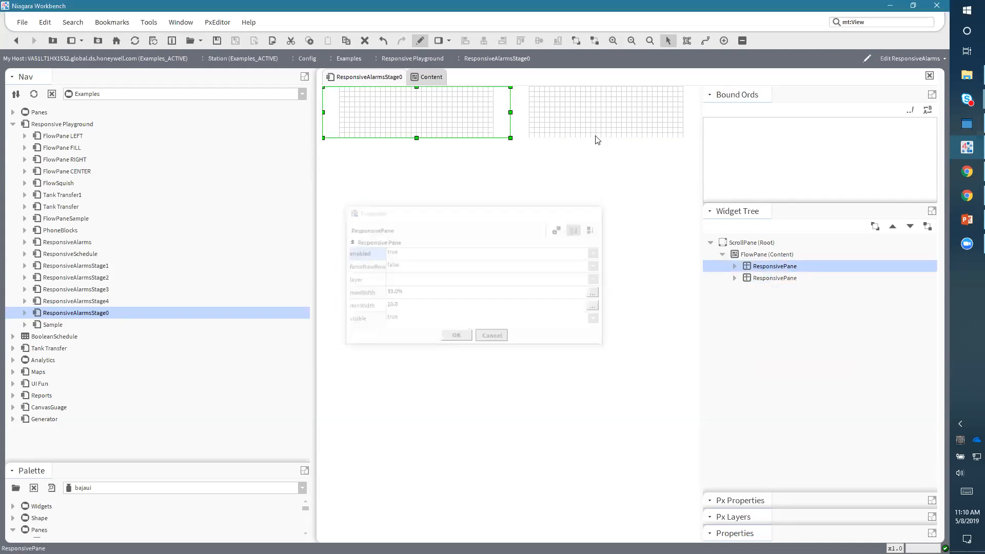
pyautogui.doubleClick(771, 268)
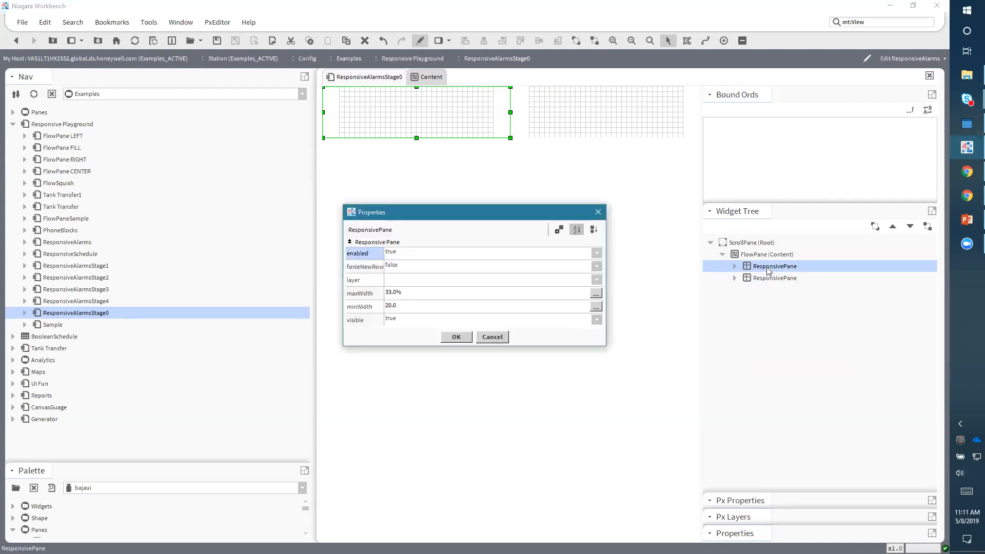
pyautogui.click(391, 267)
pyautogui.click(396, 280)
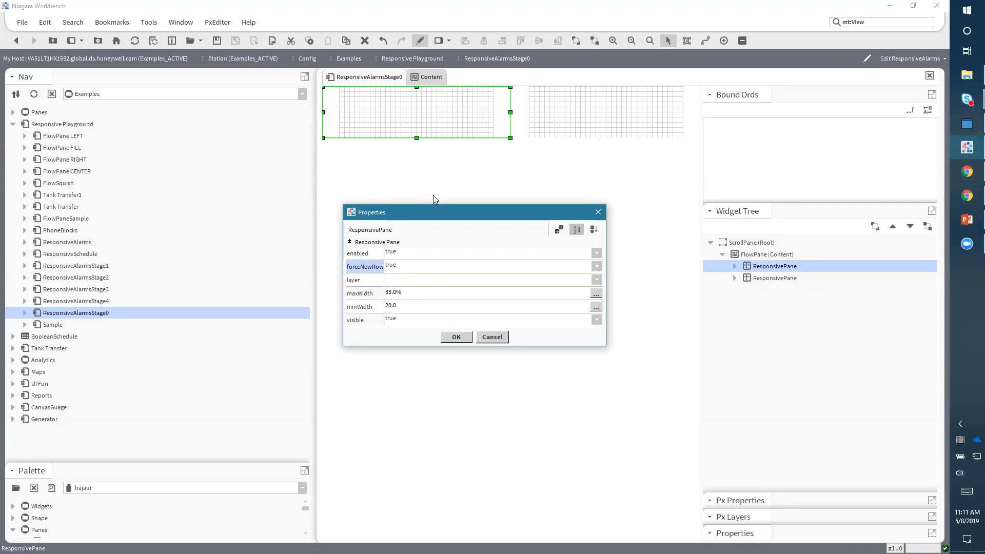
pyautogui.doubleClick(399, 308)
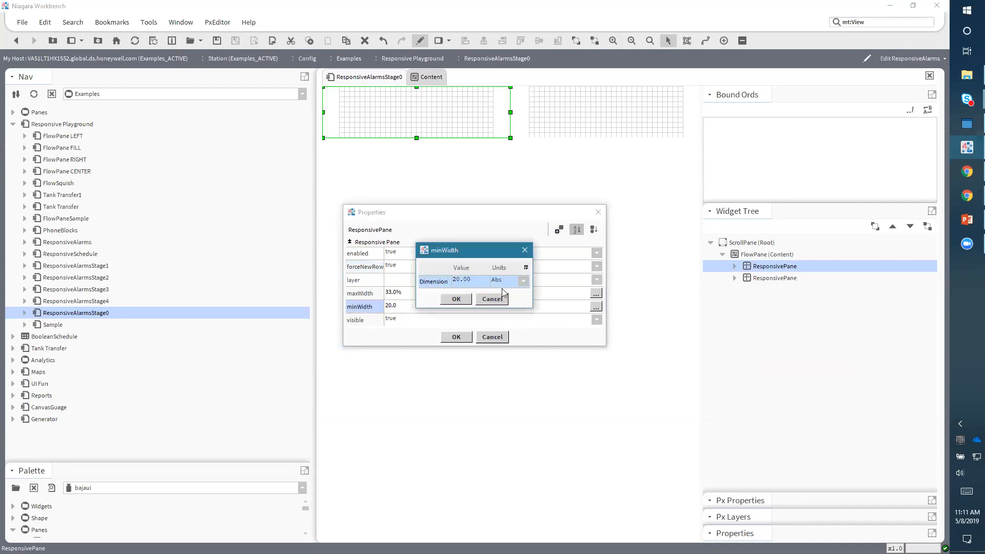
pyautogui.click(494, 299)
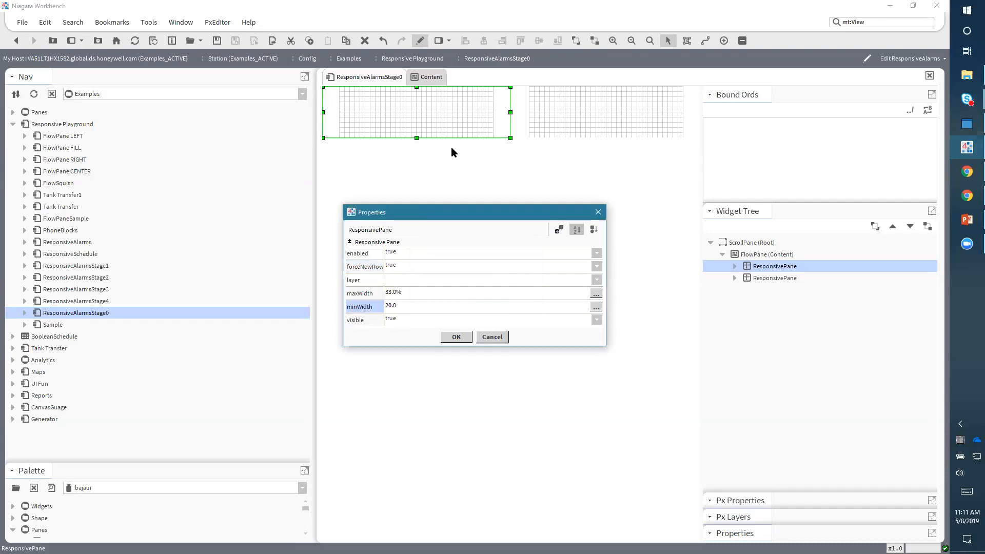
pyautogui.doubleClick(400, 307)
pyautogui.click(523, 282)
pyautogui.click(509, 316)
pyautogui.click(458, 300)
pyautogui.click(457, 337)
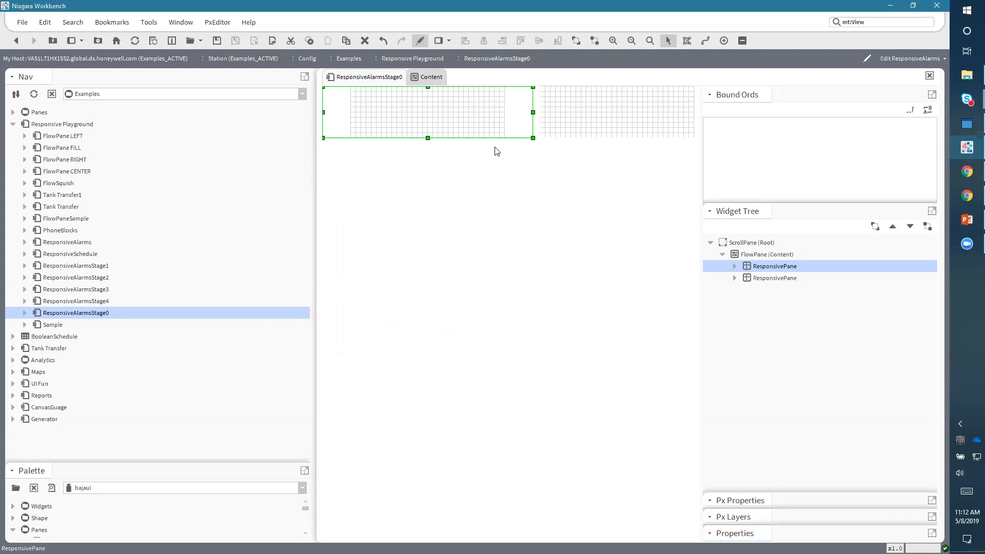
# - Set the second ResponsivePane's minWidth units to pref
pyautogui.click(601, 115)
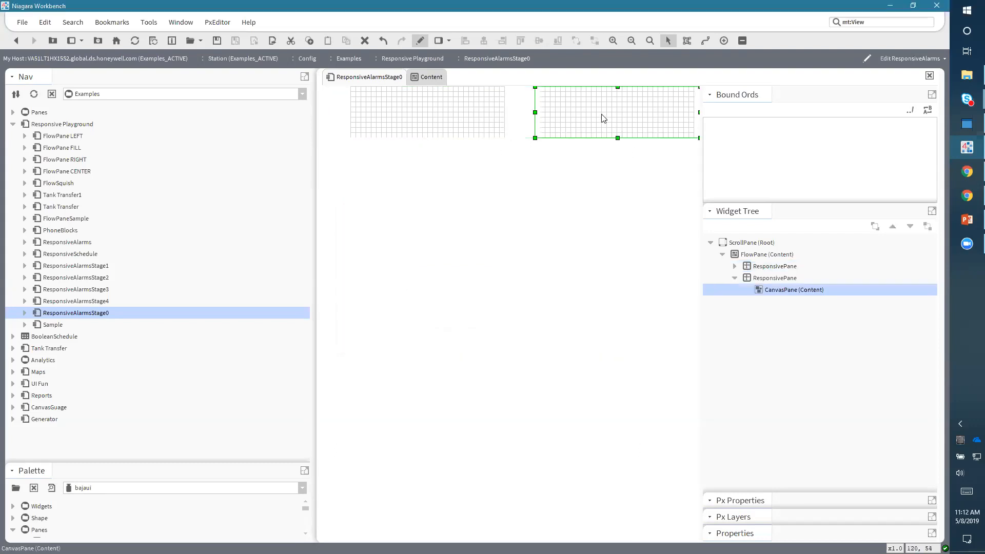
pyautogui.doubleClick(767, 281)
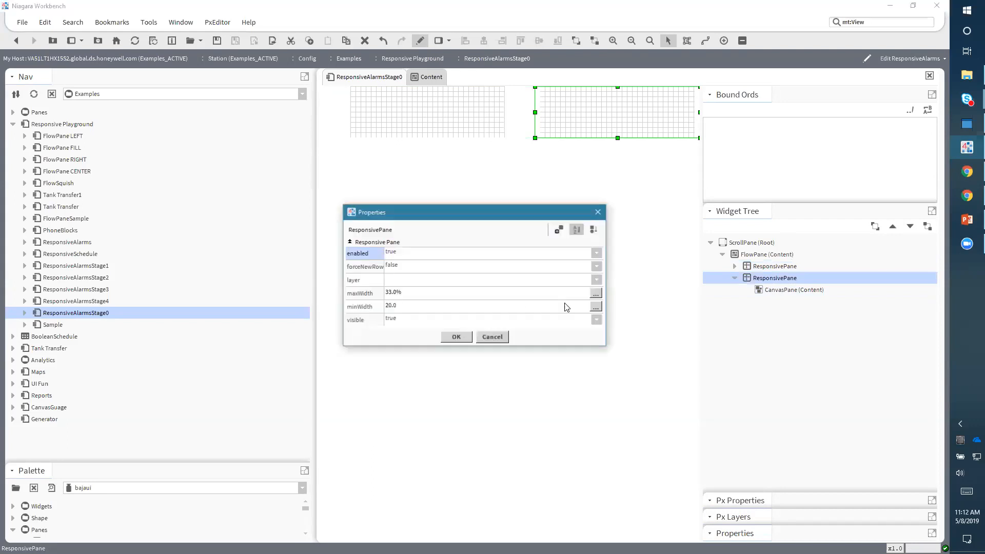
pyautogui.doubleClick(398, 307)
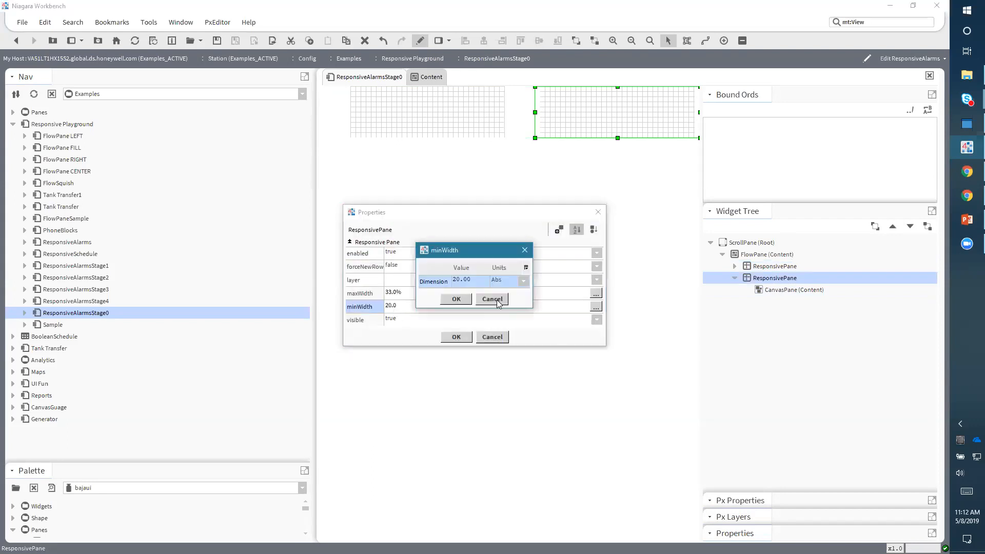
pyautogui.click(522, 281)
pyautogui.click(507, 315)
pyautogui.click(456, 299)
pyautogui.click(456, 337)
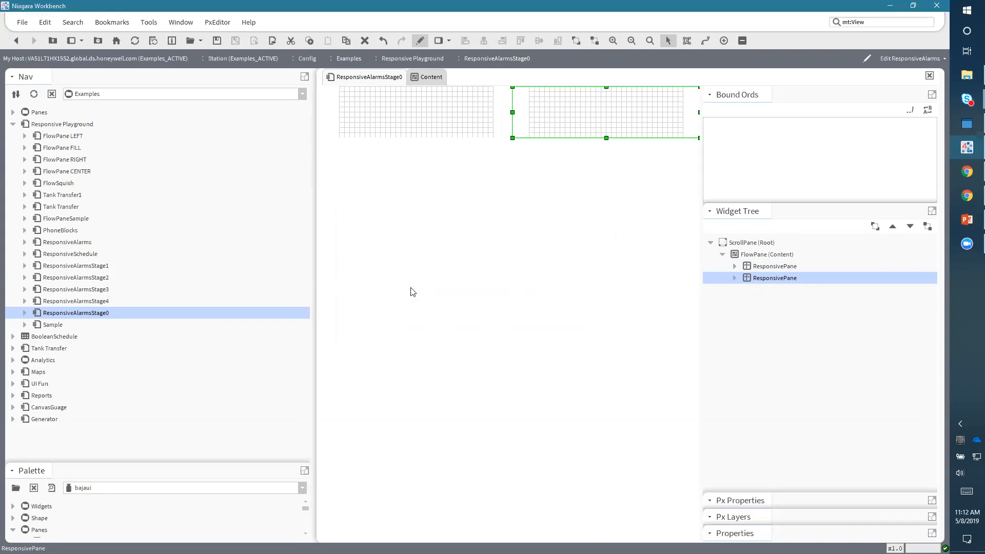
# - Review the properties of both ResponsivePanes
pyautogui.doubleClick(753, 267)
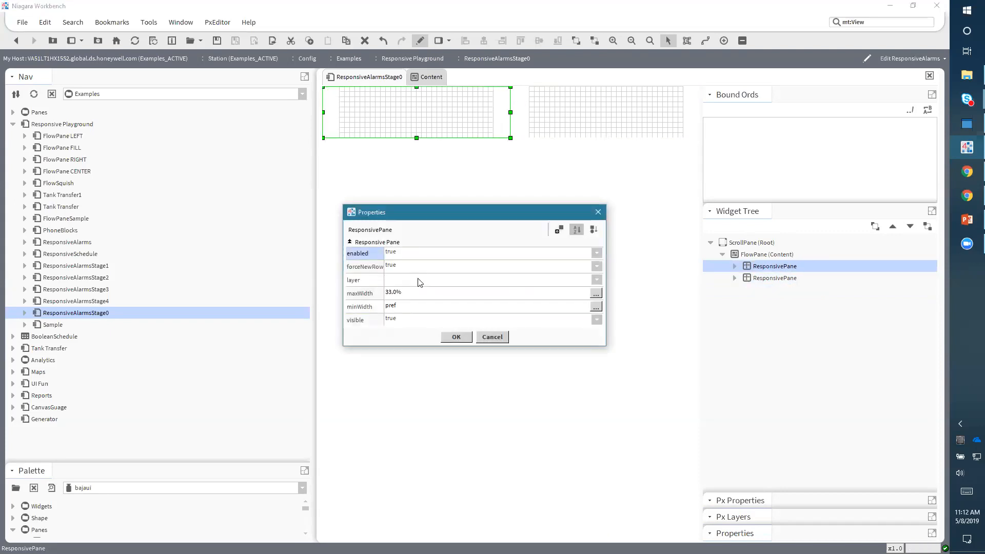
pyautogui.click(467, 338)
pyautogui.click(598, 128)
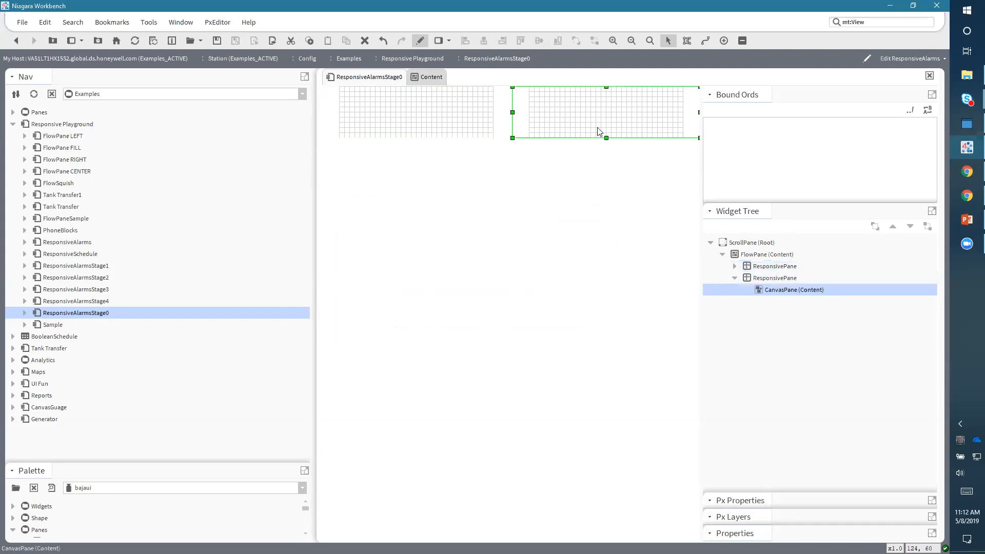
pyautogui.doubleClick(768, 279)
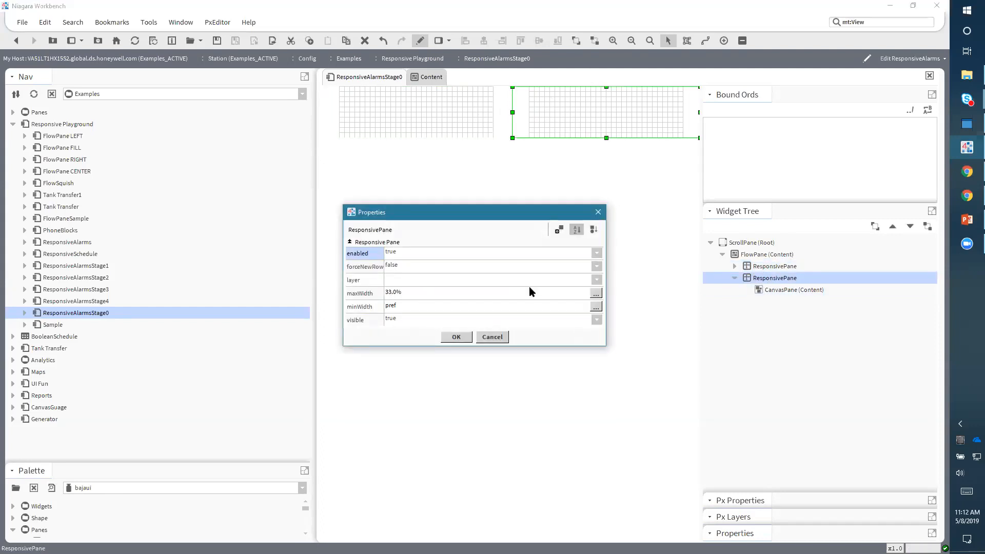
pyautogui.click(456, 337)
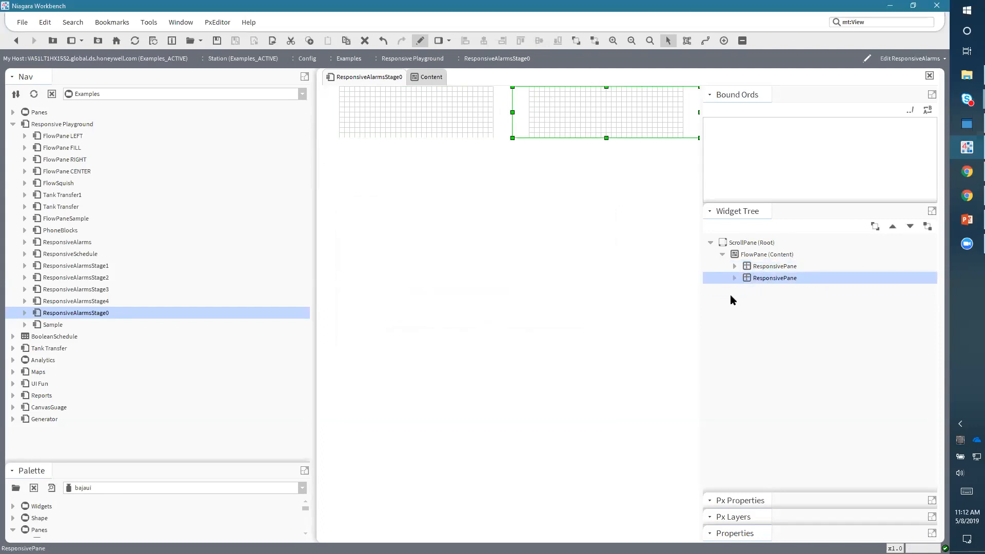
# - Duplicate the second ResponsivePane to add a third one
pyautogui.rightClick(770, 280)
pyautogui.click(785, 342)
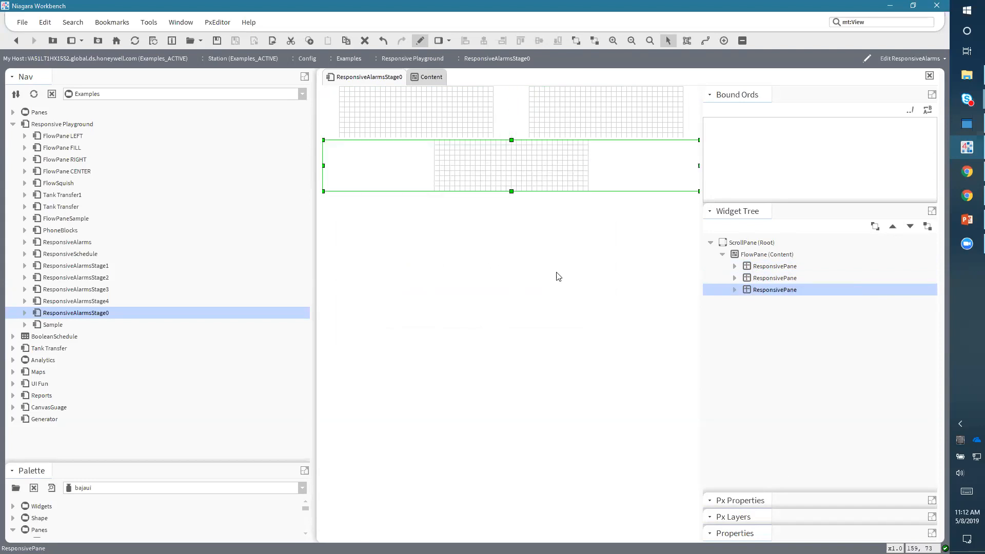
# - Narrow and widen the editing area to observe how the responsive panes wrap at different widths
pyautogui.moveTo(311, 278); pyautogui.dragTo(371, 290)
pyautogui.moveTo(302, 299); pyautogui.dragTo(295, 327)
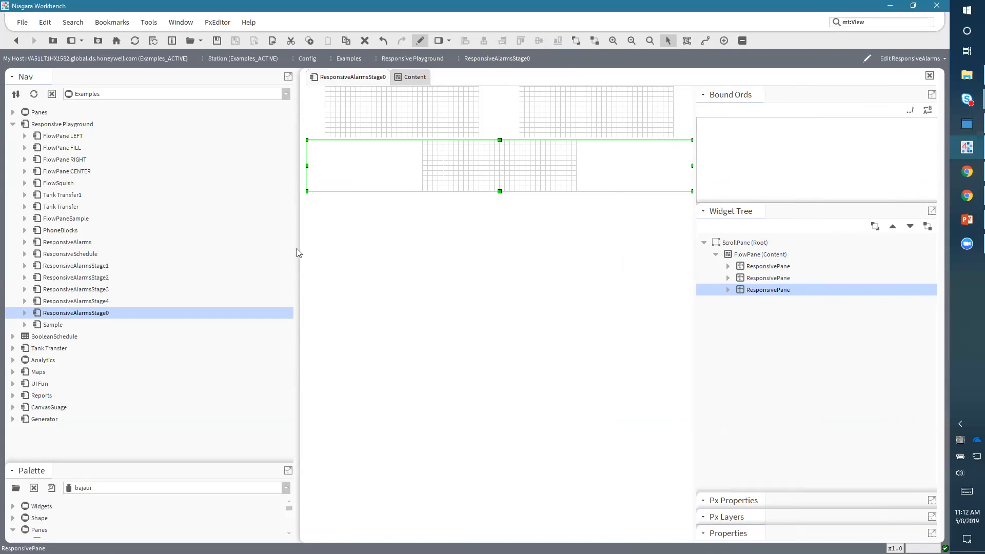
pyautogui.moveTo(295, 248); pyautogui.dragTo(80, 244)
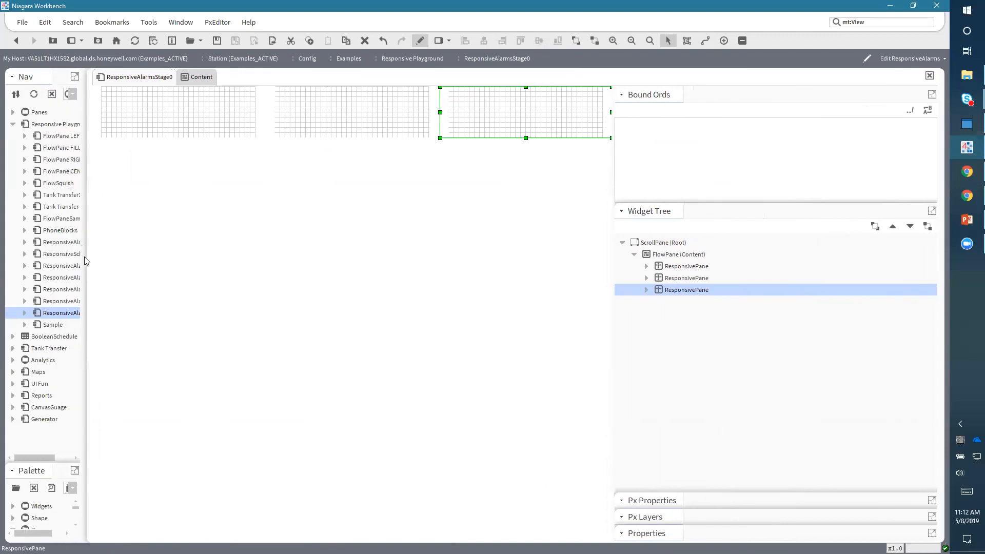
pyautogui.moveTo(81, 256); pyautogui.dragTo(356, 265)
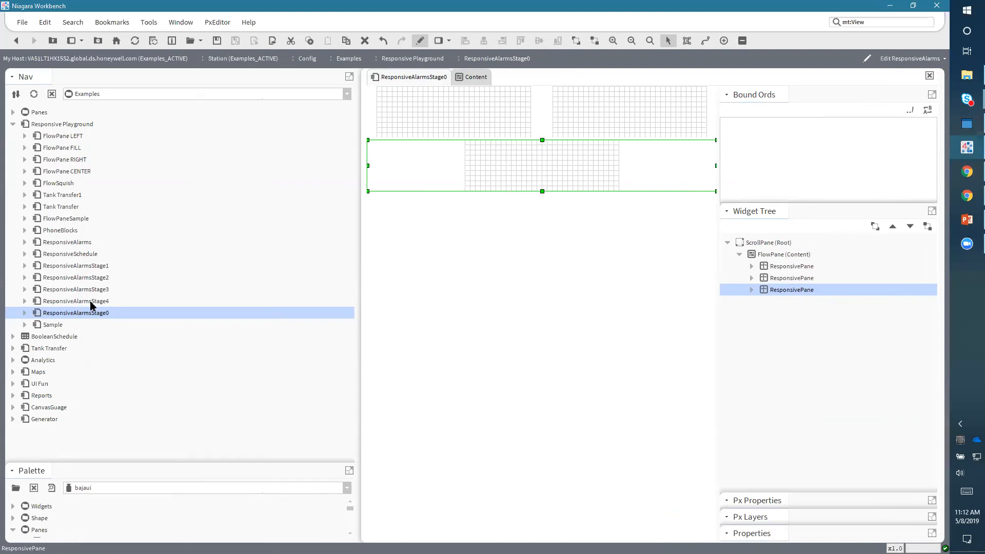
# - Open ResponsiveAlarmsStage1 in edit mode without saving ResponsiveAlarmsStage0, and expand its widget tree root
pyautogui.doubleClick(90, 266)
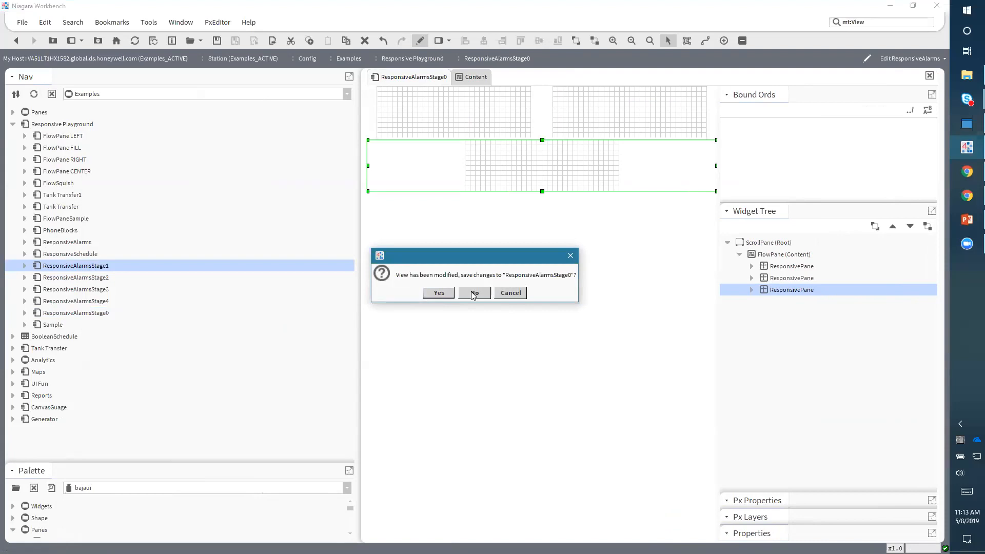
pyautogui.click(473, 293)
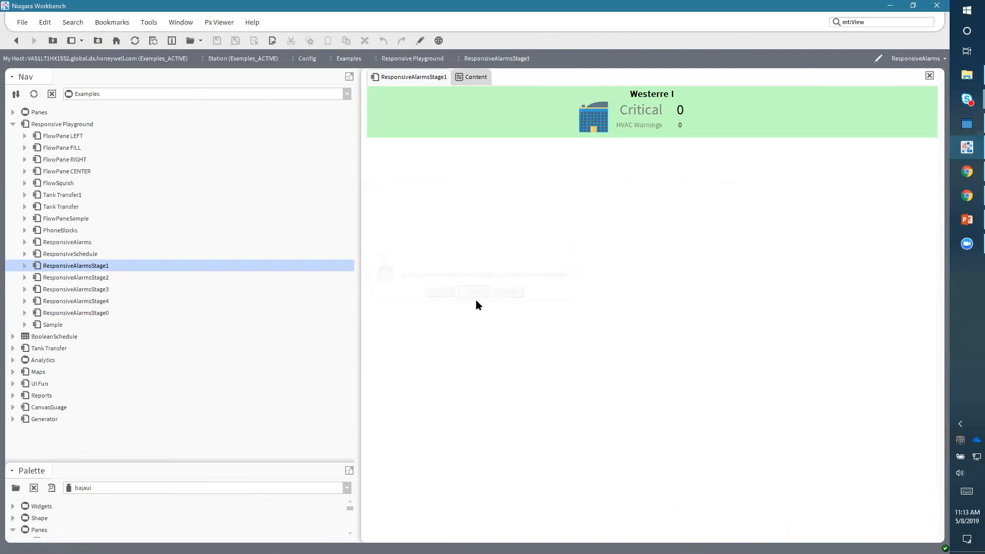
pyautogui.click(419, 40)
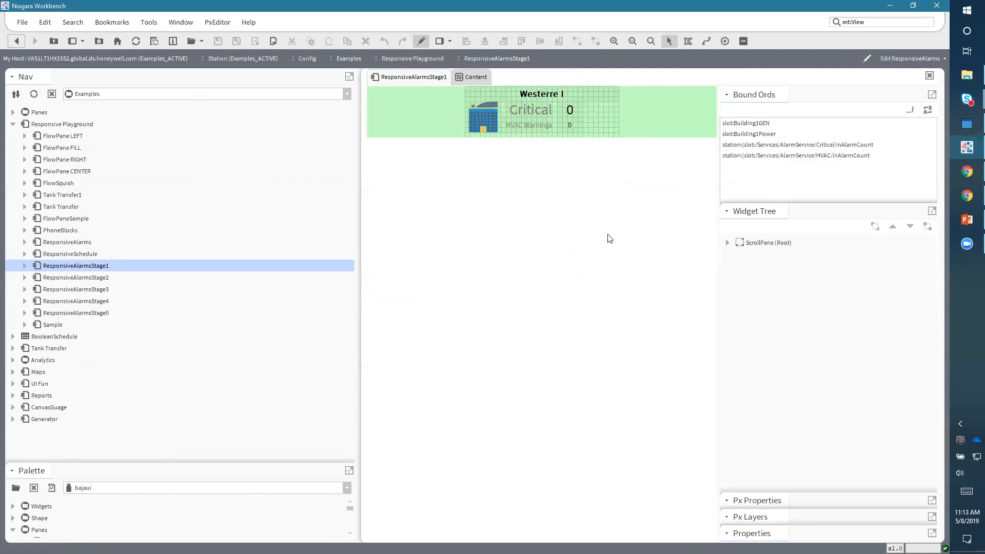
pyautogui.click(726, 242)
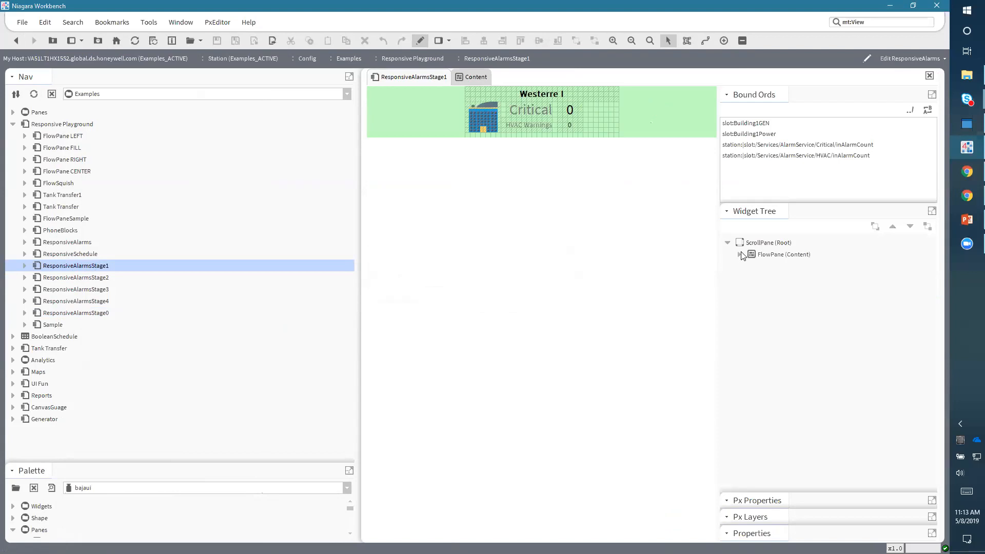
# - Expand the FlowPane in ResponsiveAlarmsStage1 and inspect its ResponsivePane's properties
pyautogui.click(739, 254)
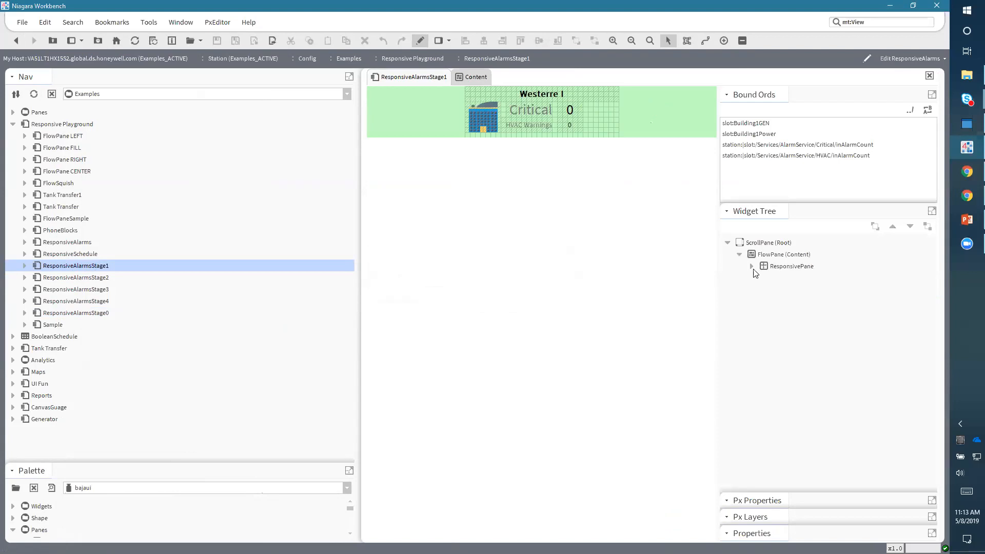
pyautogui.doubleClick(782, 264)
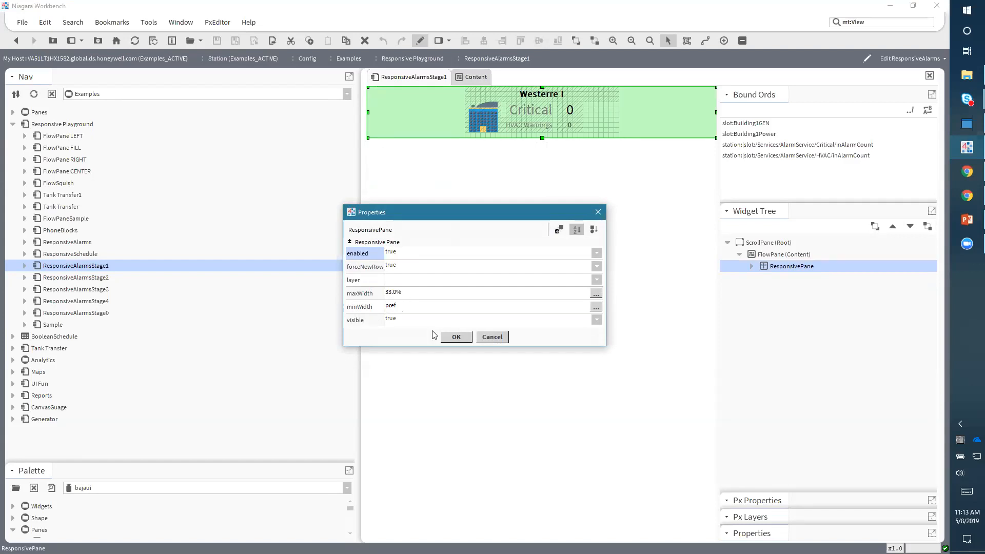
pyautogui.click(453, 337)
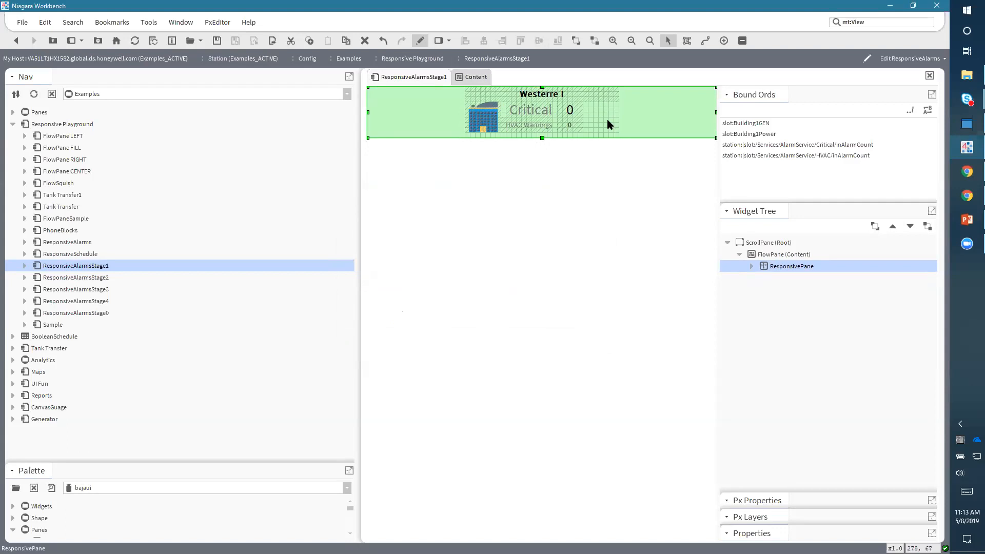
# - Open ResponsiveAlarmsStage2 without saving ResponsiveAlarmsStage1, and expand its ScrollPane and FlowPane in the widget tree
pyautogui.doubleClick(103, 277)
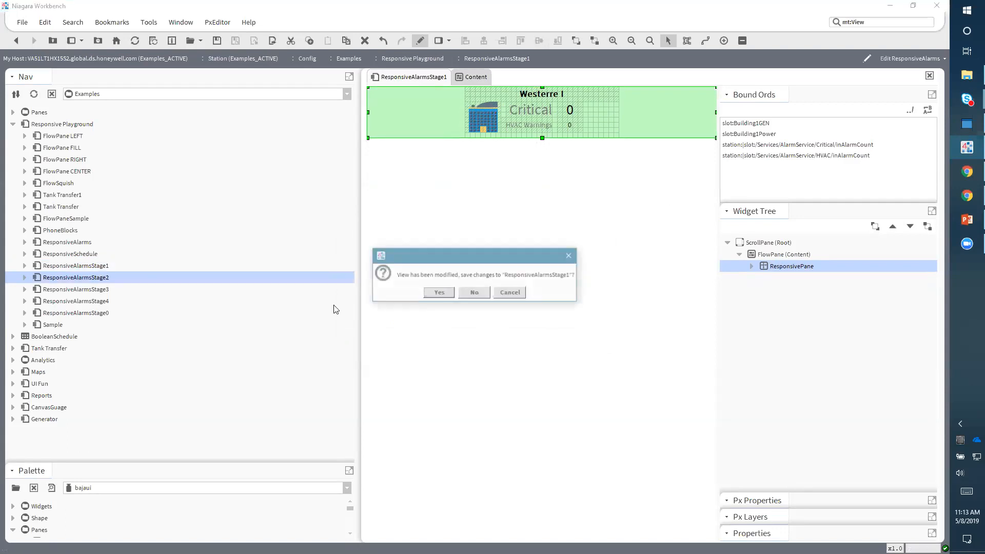
pyautogui.click(475, 294)
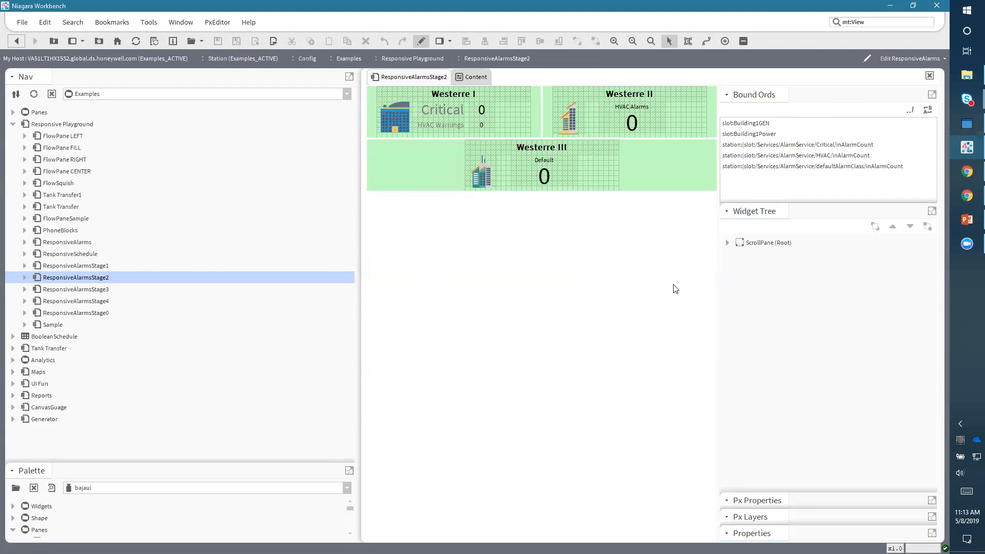
pyautogui.click(727, 242)
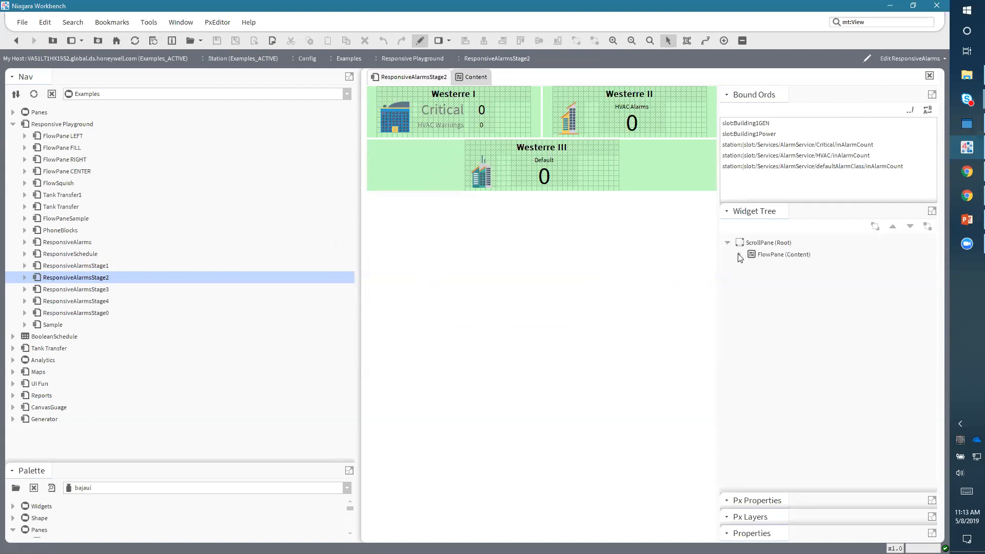
pyautogui.click(739, 255)
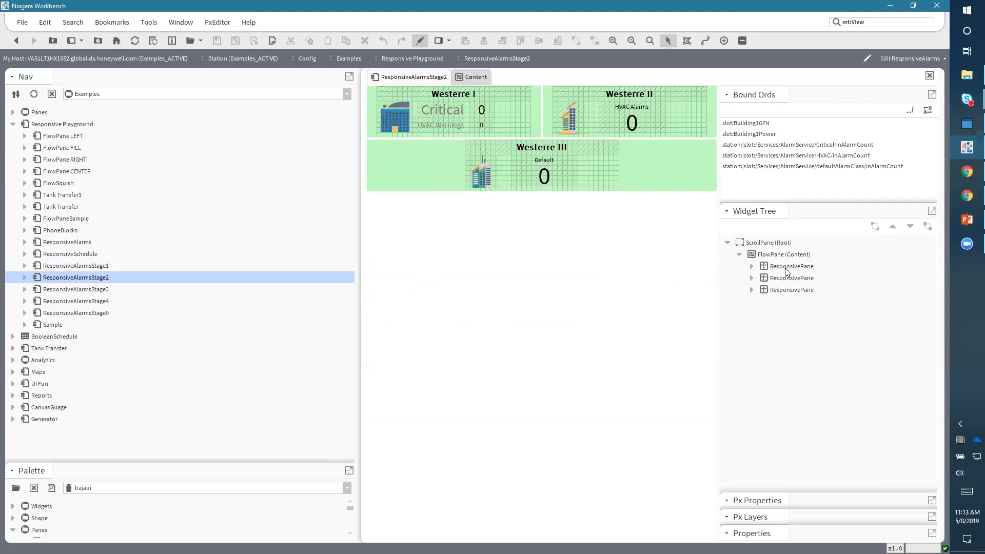
# - Inspect the properties of the first two ResponsivePanes in ResponsiveAlarmsStage2
pyautogui.click(787, 266)
pyautogui.doubleClick(785, 280)
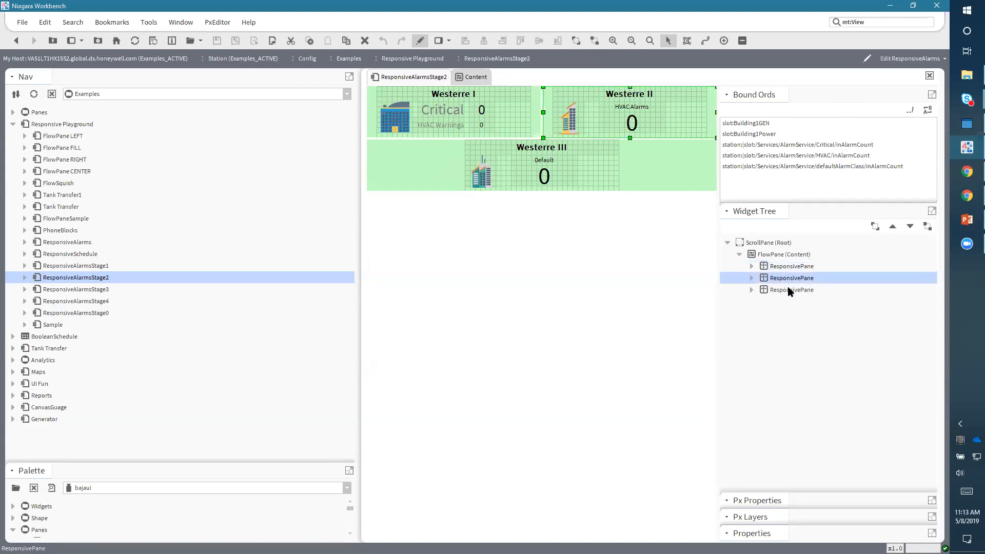
pyautogui.click(487, 337)
pyautogui.click(780, 265)
pyautogui.click(785, 280)
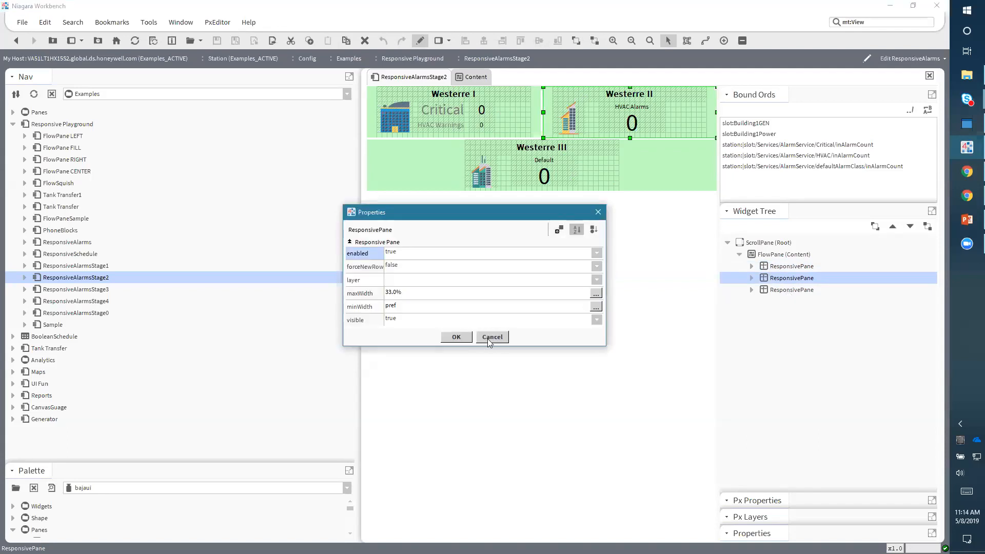
pyautogui.click(491, 338)
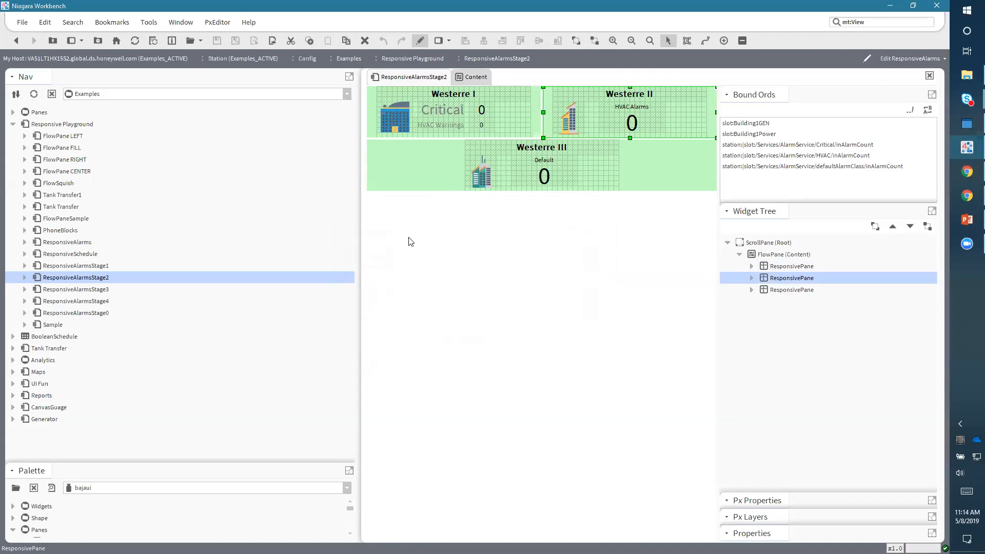
# - Open ResponsiveAlarmsStage3 in edit mode and expand its ScrollPane and FlowPane in the widget tree
pyautogui.doubleClick(96, 291)
pyautogui.click(422, 41)
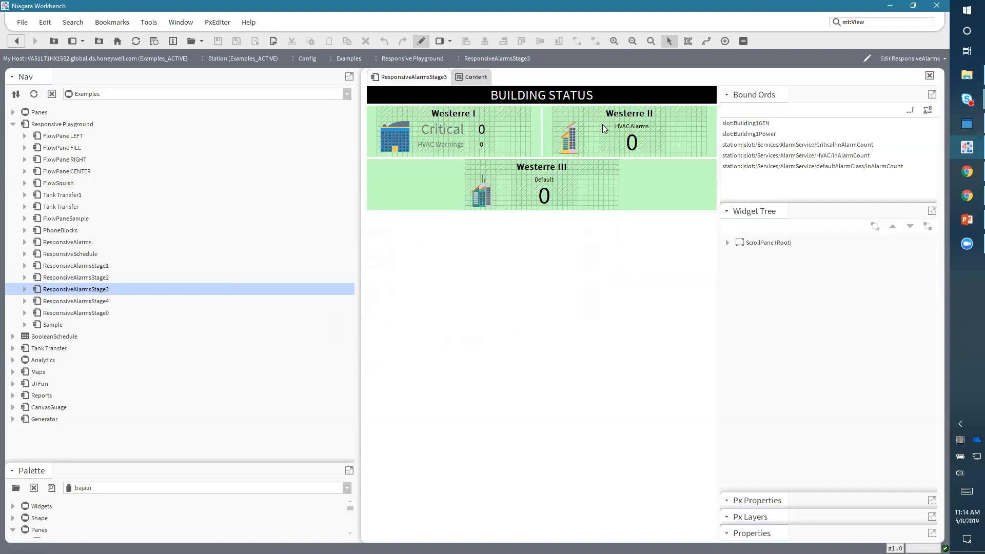
pyautogui.click(727, 243)
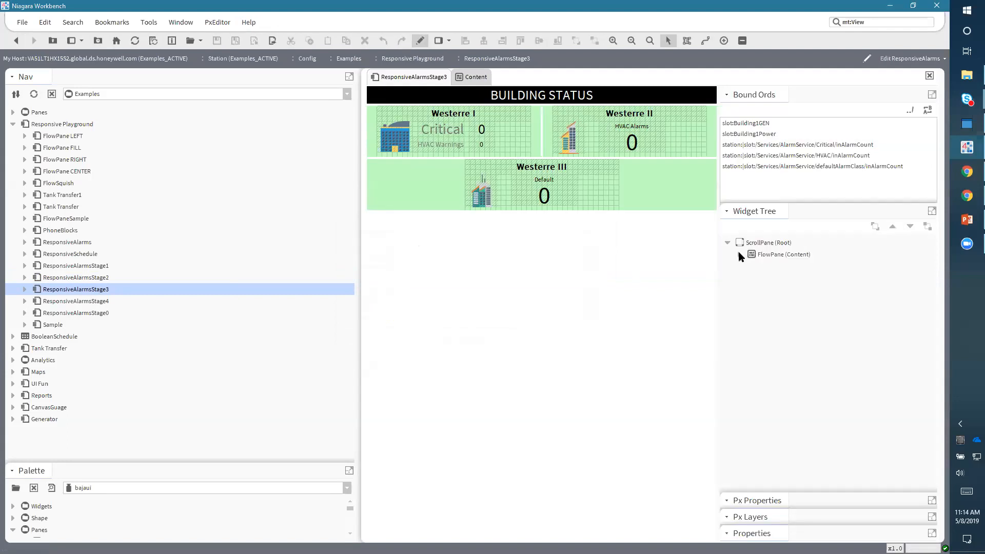
pyautogui.click(740, 255)
# - Examine the first ResponsivePane of ResponsiveAlarmsStage3, its bound label and its properties
pyautogui.click(778, 268)
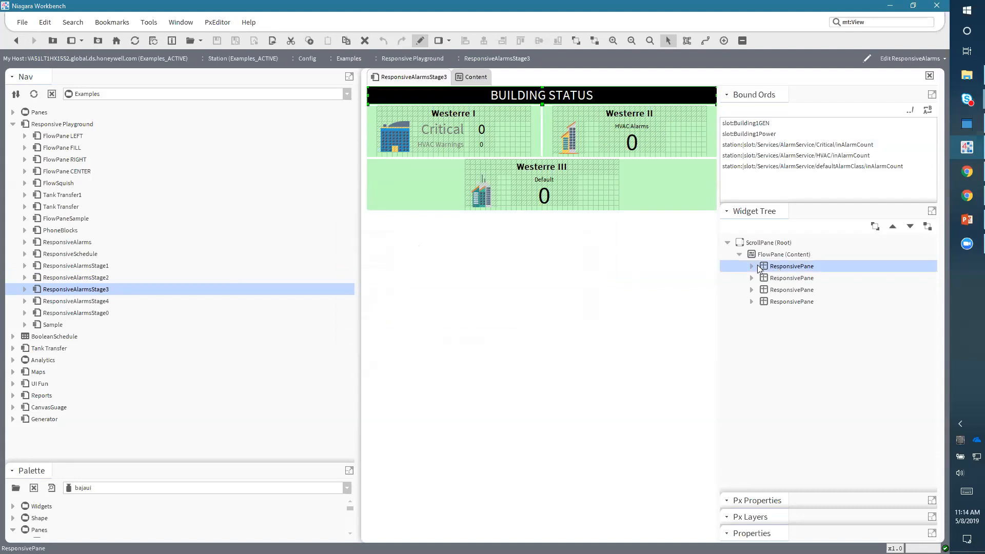
pyautogui.click(750, 266)
pyautogui.click(789, 279)
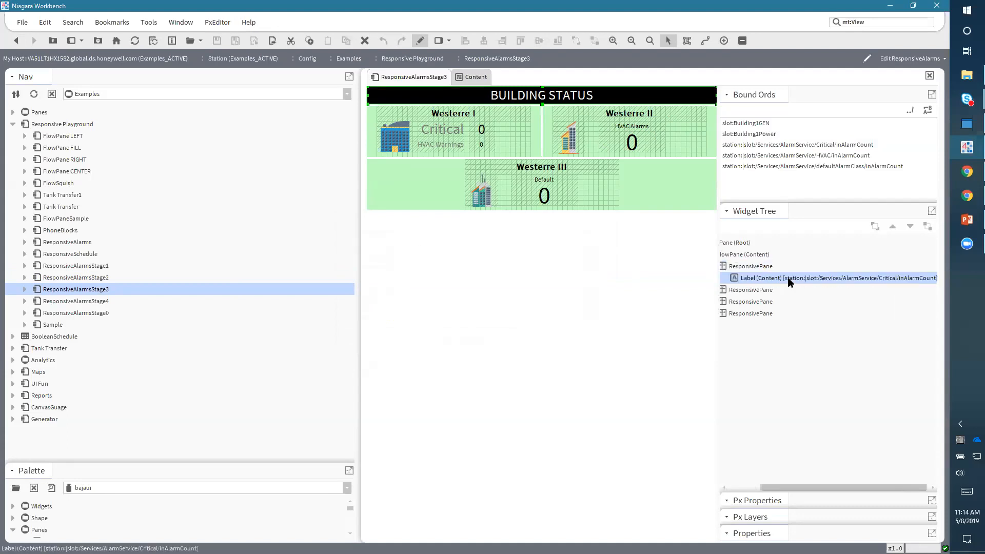
pyautogui.moveTo(758, 483); pyautogui.dragTo(728, 486)
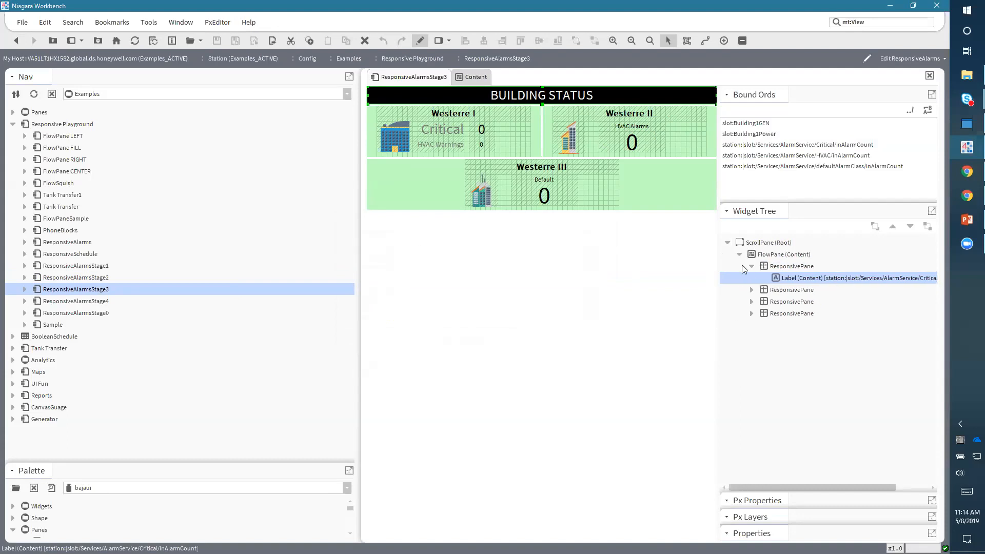
pyautogui.doubleClick(773, 266)
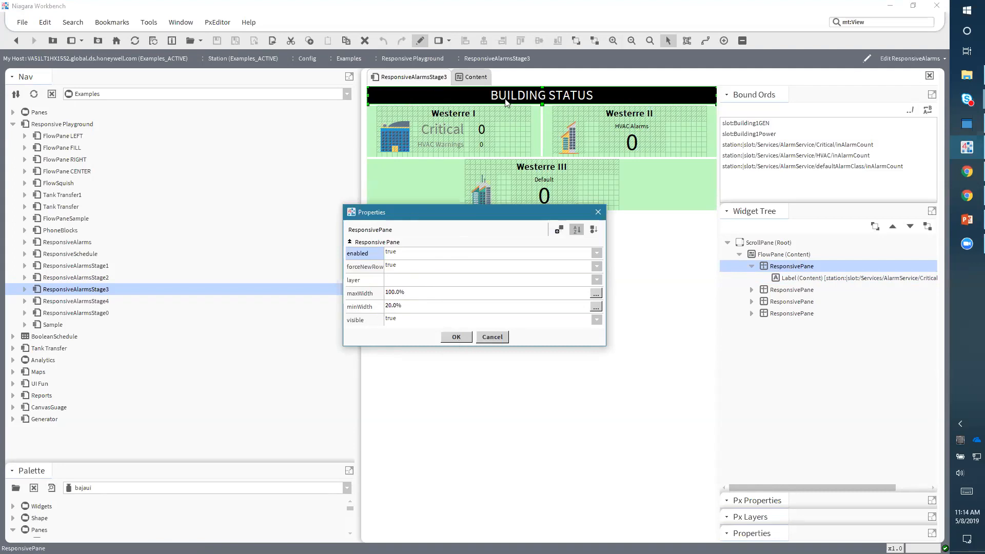
pyautogui.click(500, 337)
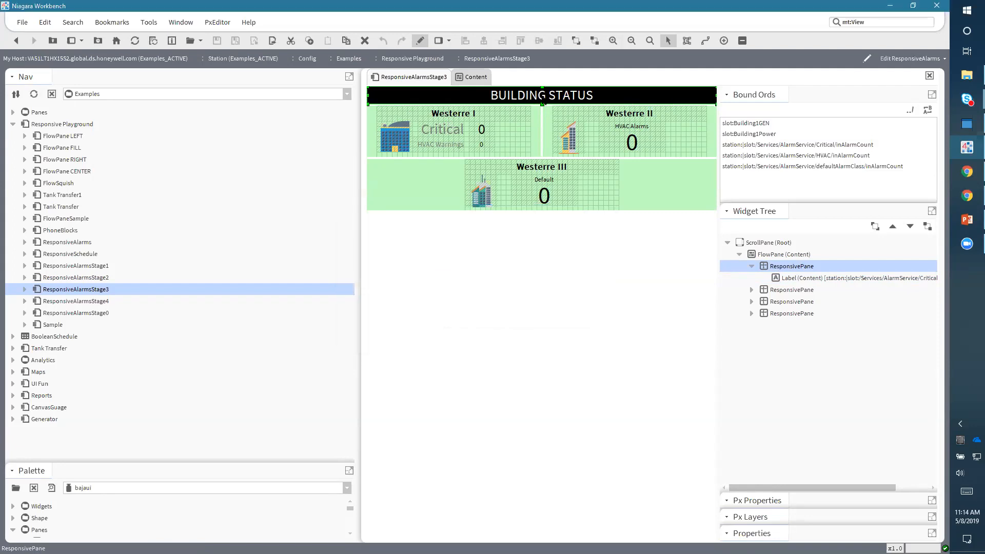
pyautogui.click(787, 281)
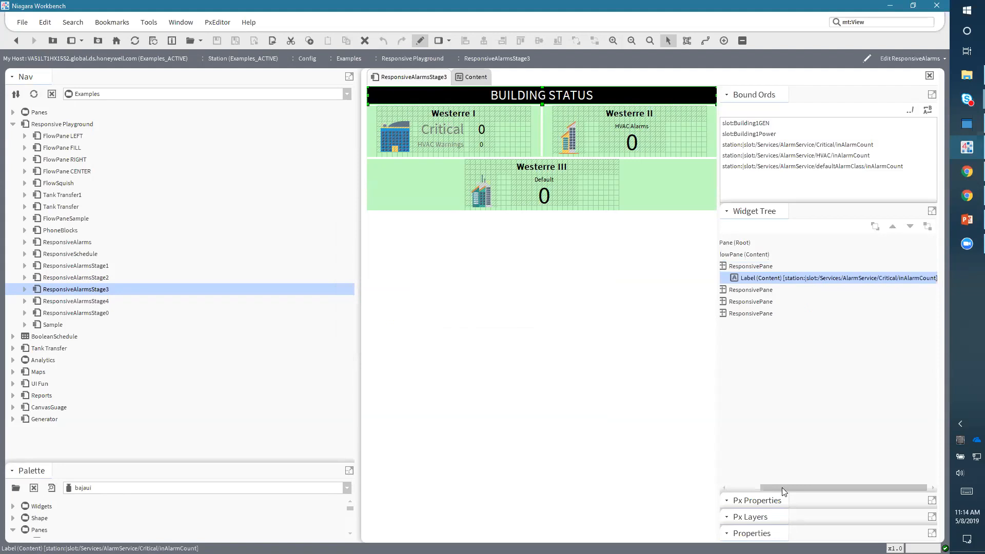
pyautogui.moveTo(778, 484); pyautogui.dragTo(747, 485)
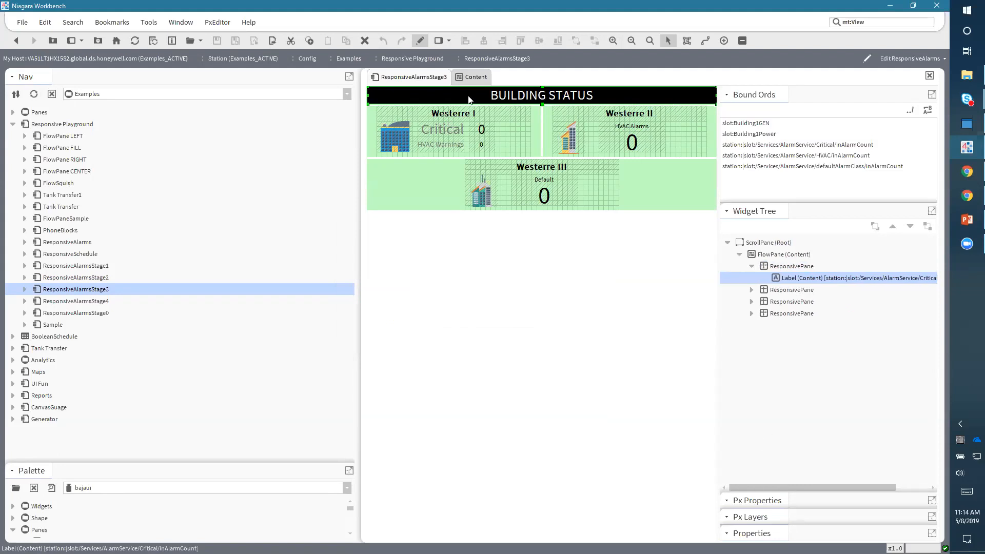
pyautogui.moveTo(358, 291); pyautogui.dragTo(266, 324)
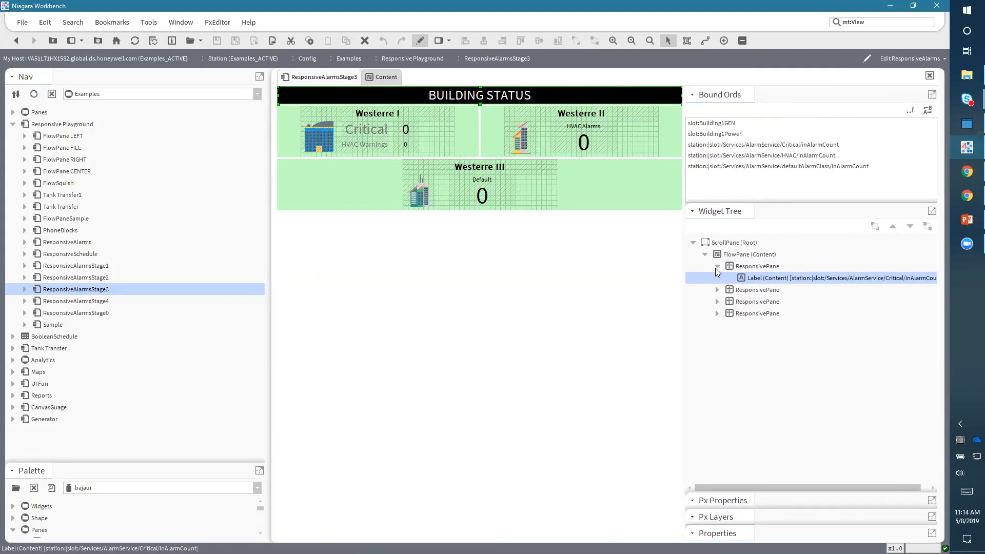
pyautogui.click(716, 266)
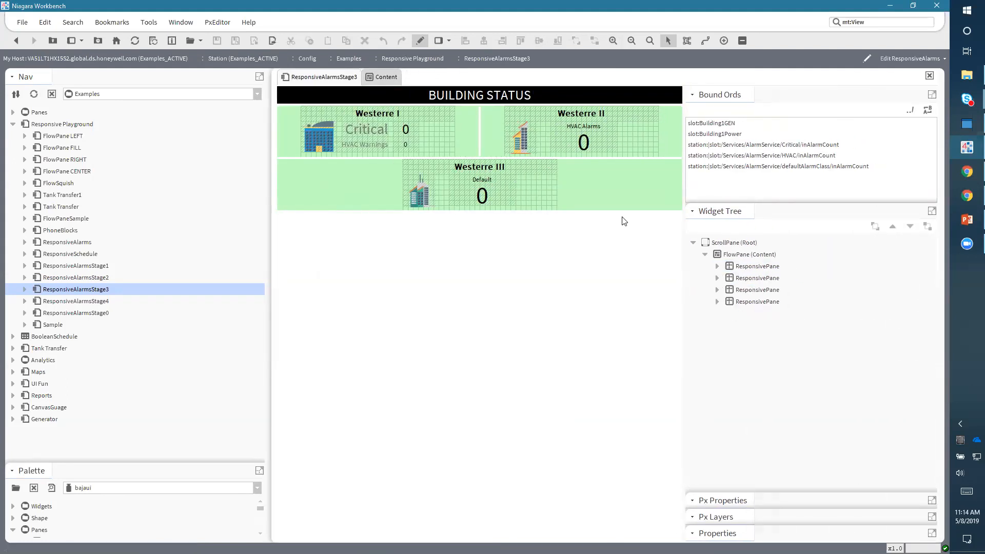
# - Open ResponsiveAlarmsStage4 in edit mode and locate the BUILDING STATUS pane in its widget tree
pyautogui.doubleClick(95, 302)
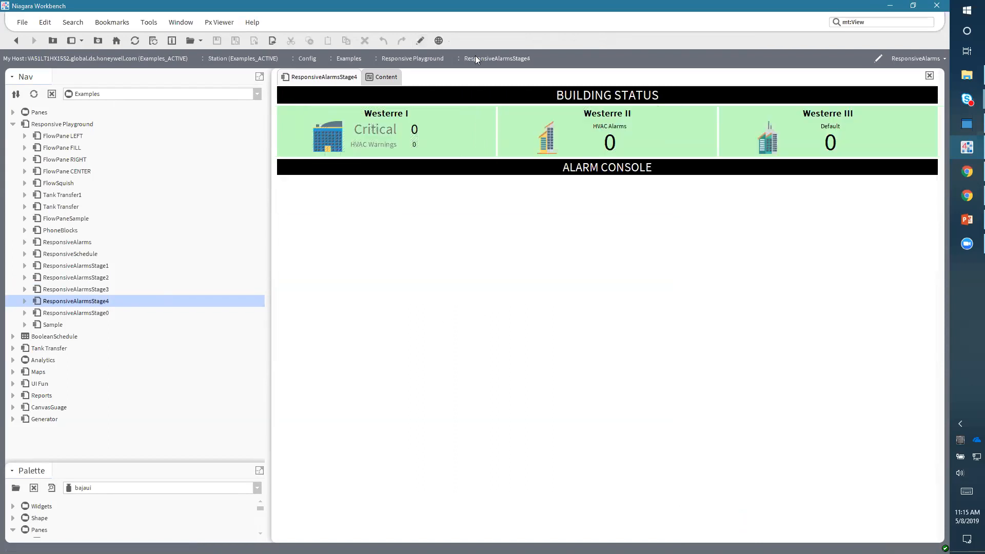
pyautogui.click(421, 42)
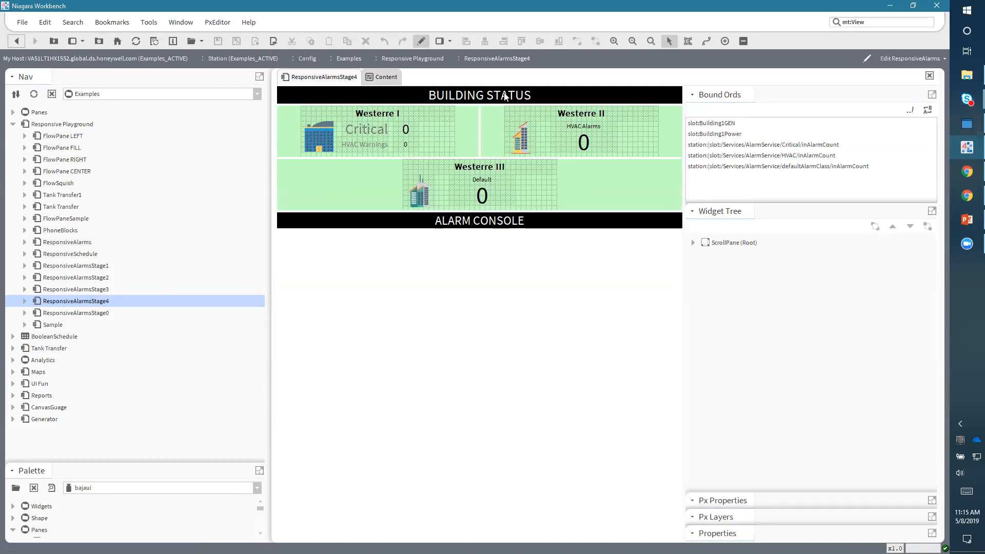
pyautogui.click(505, 97)
pyautogui.click(740, 266)
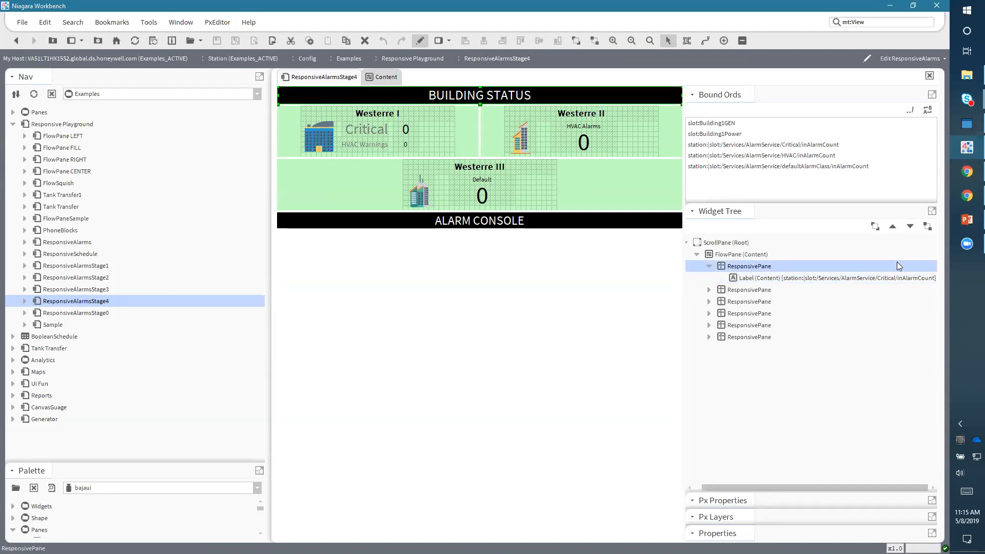
pyautogui.click(909, 229)
pyautogui.click(892, 226)
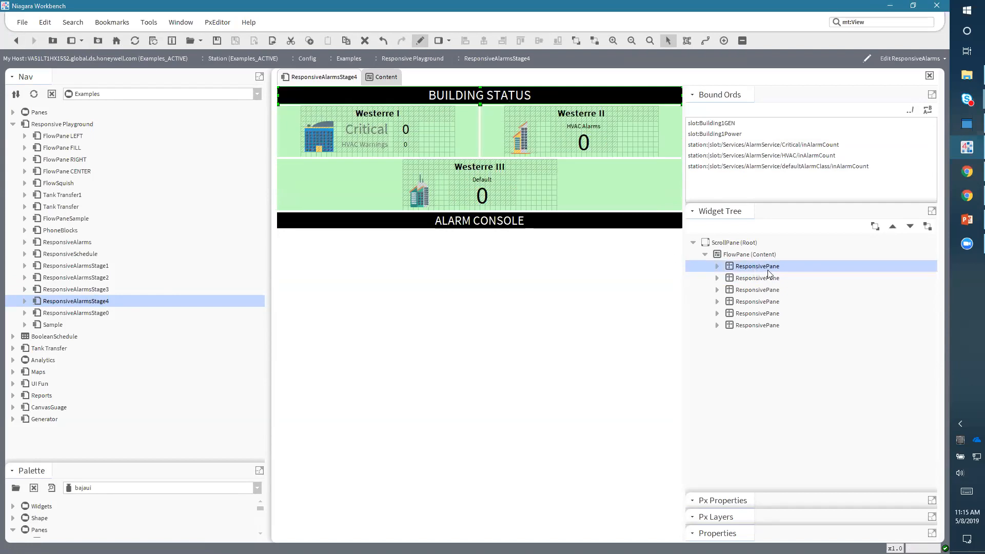
# - Inspect the properties of the ResponsivePanes in ResponsiveAlarmsStage4, including the ALARM CONSOLE pane, and expand the last one
pyautogui.doubleClick(744, 266)
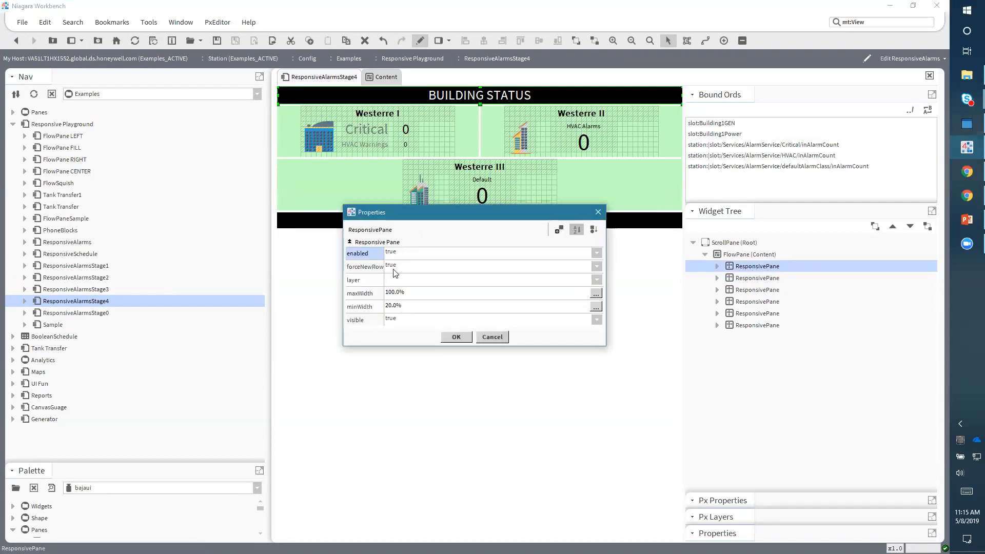
pyautogui.click(465, 332)
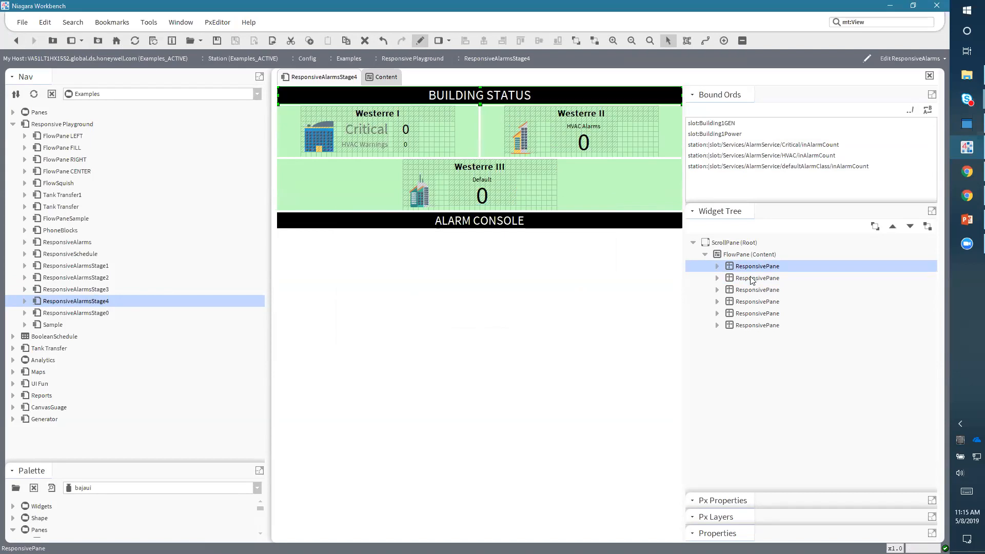
pyautogui.doubleClick(753, 278)
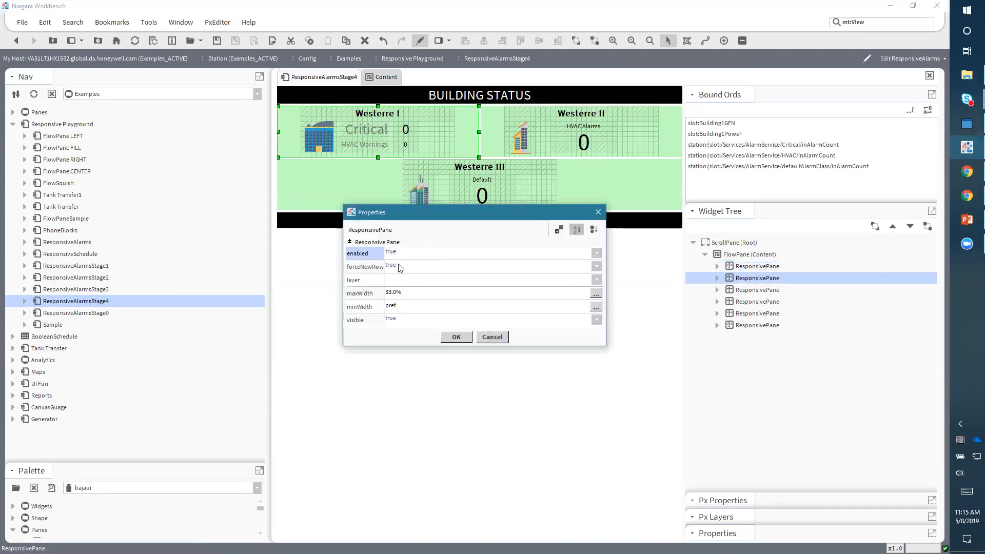
pyautogui.click(456, 337)
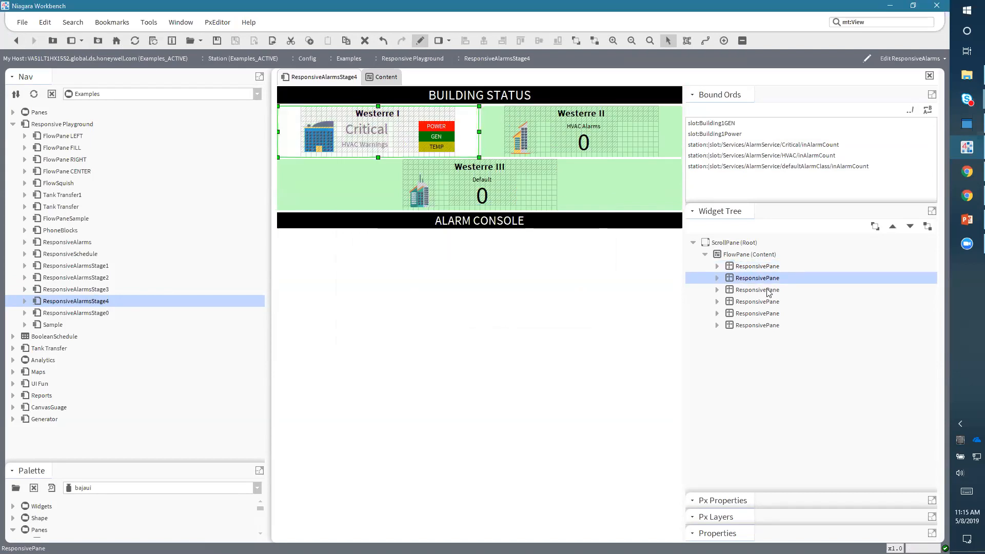
pyautogui.click(547, 228)
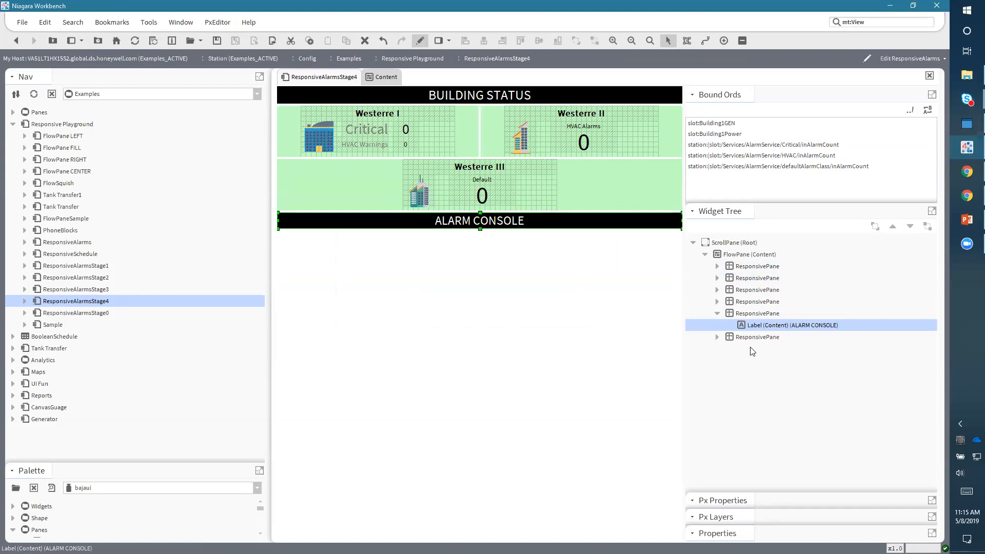
pyautogui.click(744, 314)
pyautogui.doubleClick(749, 314)
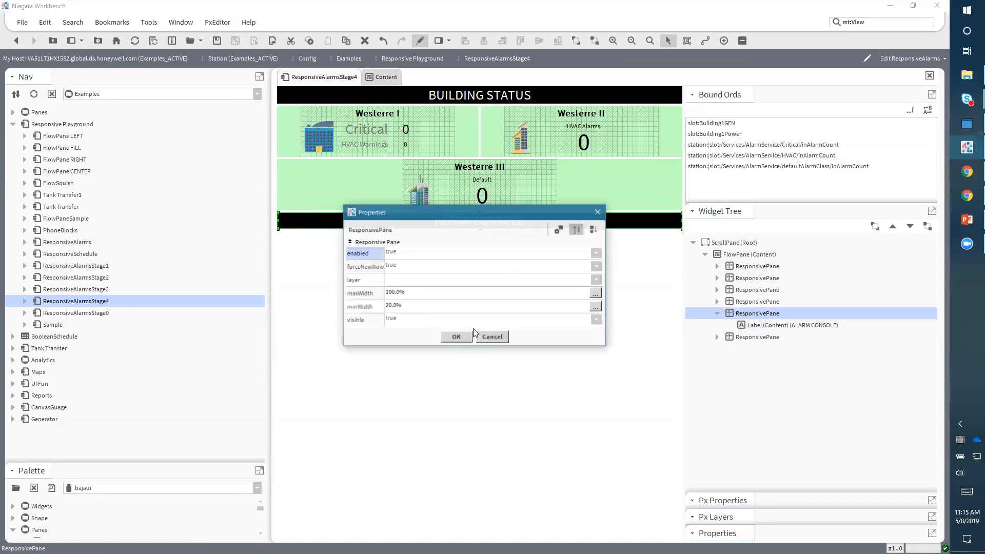
pyautogui.click(493, 337)
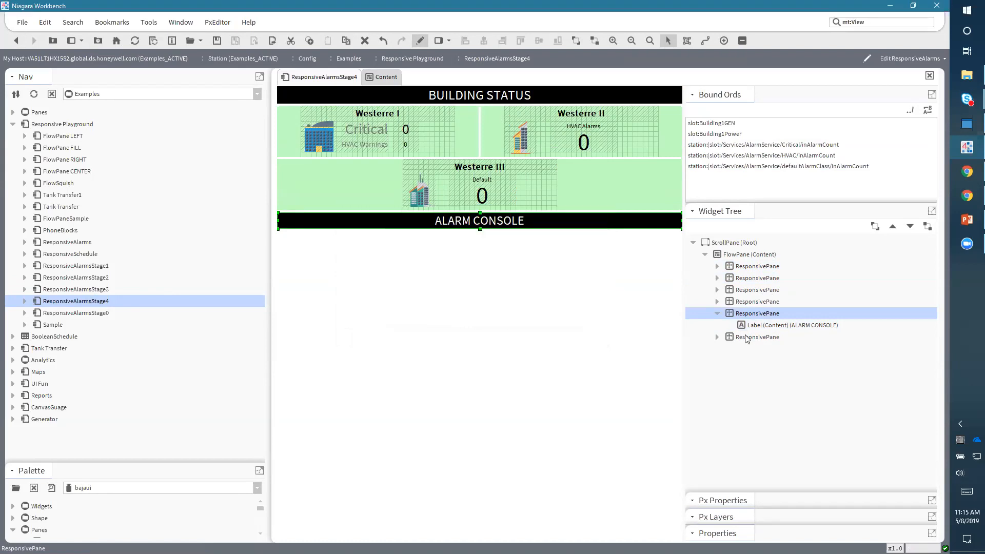
pyautogui.click(717, 338)
# - Open the finished ResponsiveAlarms view in edit mode without saving ResponsiveAlarmsStage4, and locate its alarm console WebWidget
pyautogui.doubleClick(69, 243)
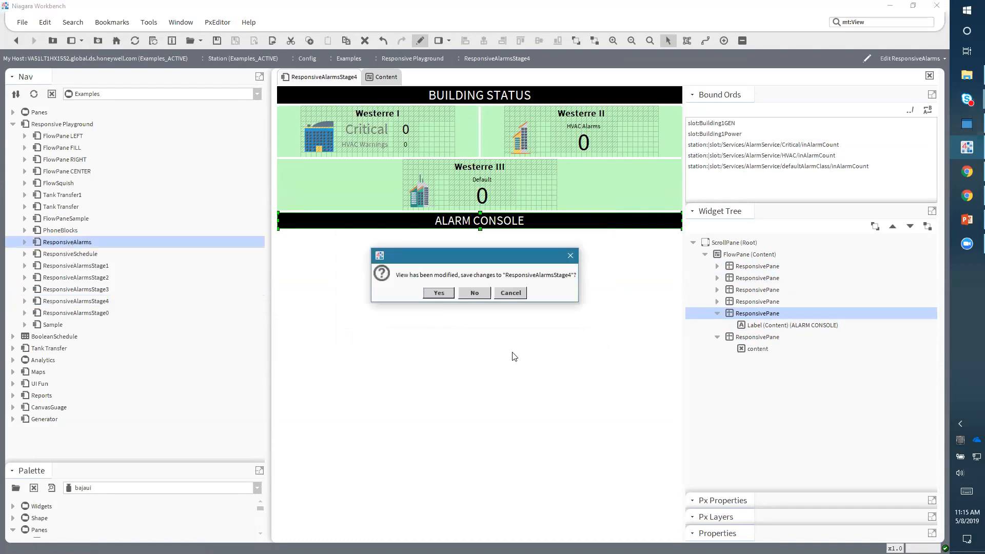
pyautogui.click(475, 293)
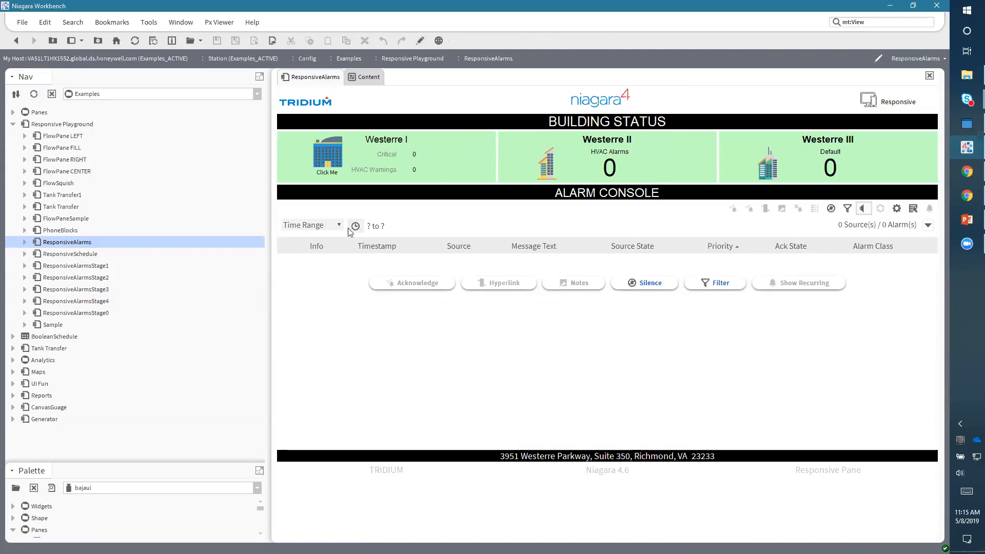
pyautogui.click(420, 41)
pyautogui.click(693, 242)
pyautogui.click(704, 254)
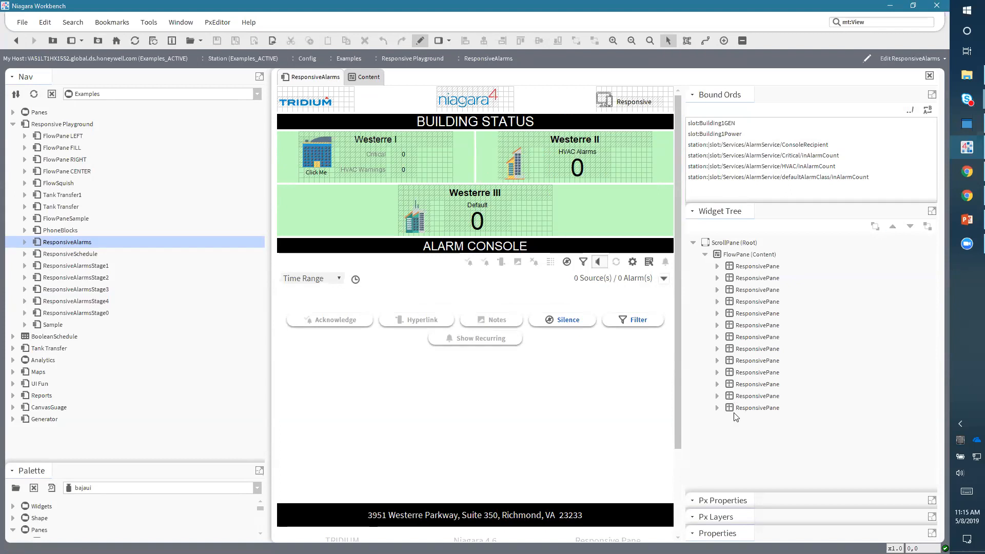
pyautogui.click(739, 397)
pyautogui.click(524, 353)
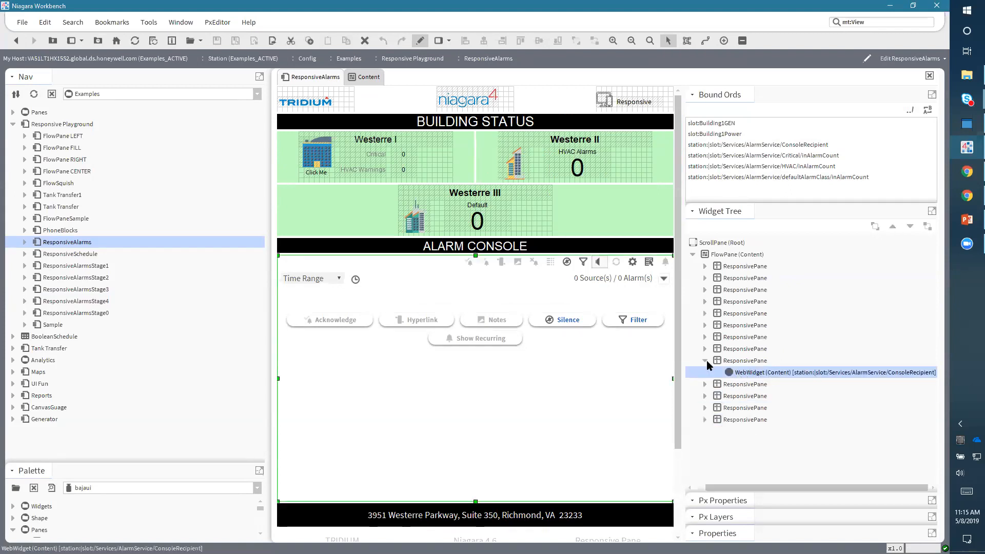
# - Inspect the properties of the ResponsivePane after the alarm console and of the pane holding its WebWidget, closing both dialogs unchanged
pyautogui.click(738, 395)
pyautogui.doubleClick(739, 395)
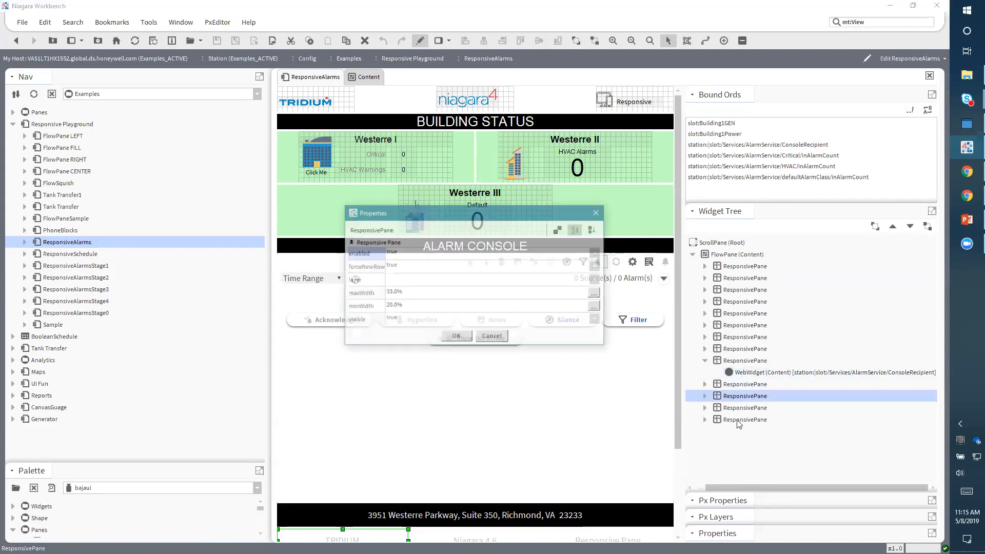
pyautogui.click(492, 338)
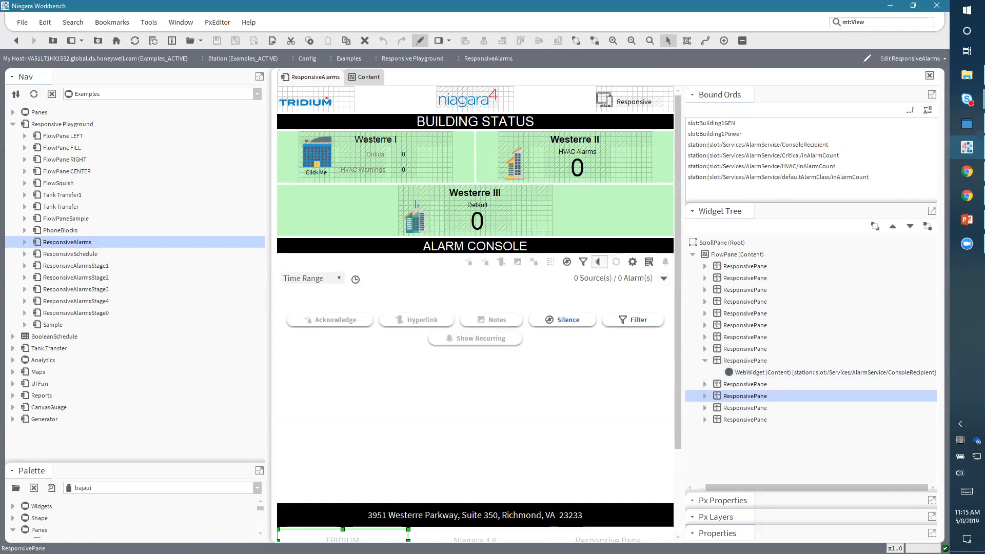
pyautogui.click(749, 361)
pyautogui.click(758, 373)
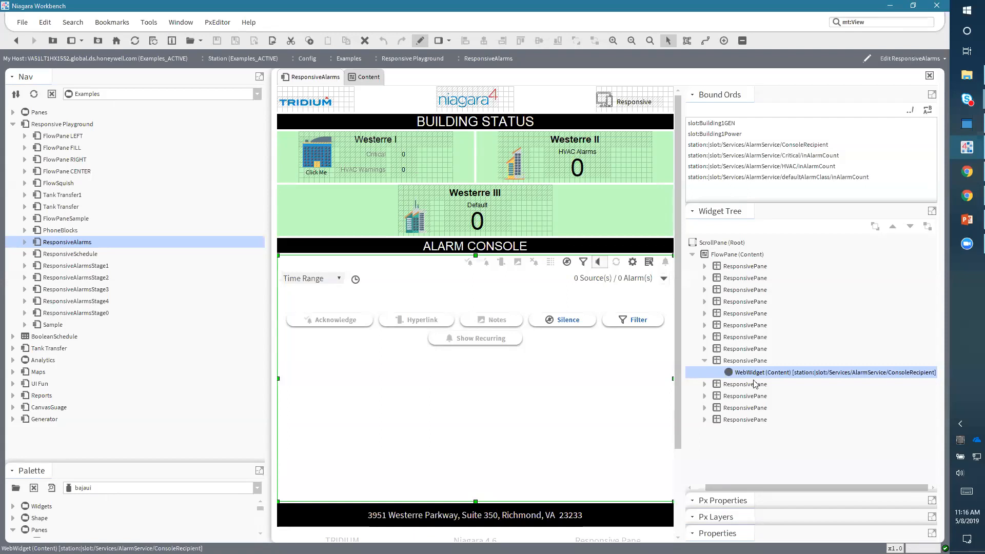
pyautogui.doubleClick(738, 361)
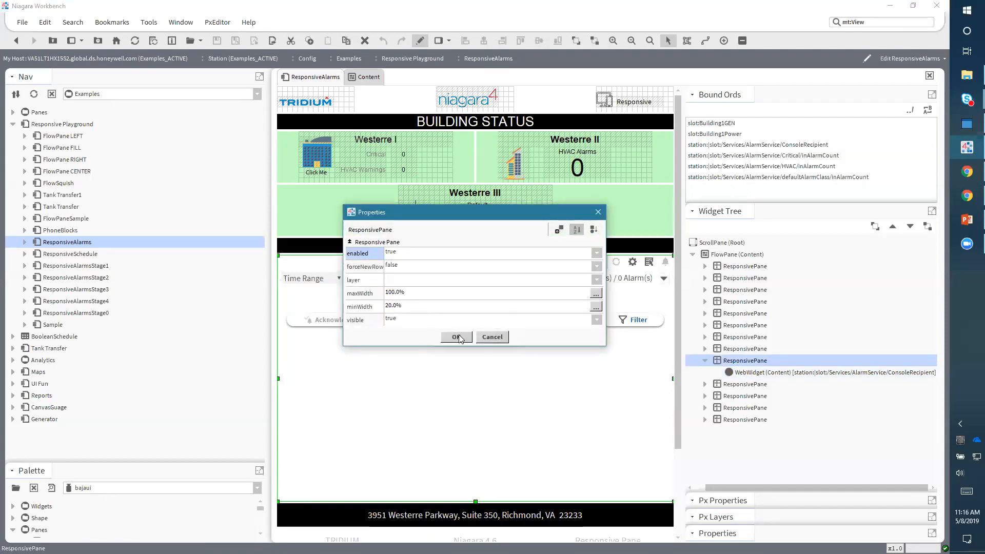
pyautogui.click(458, 337)
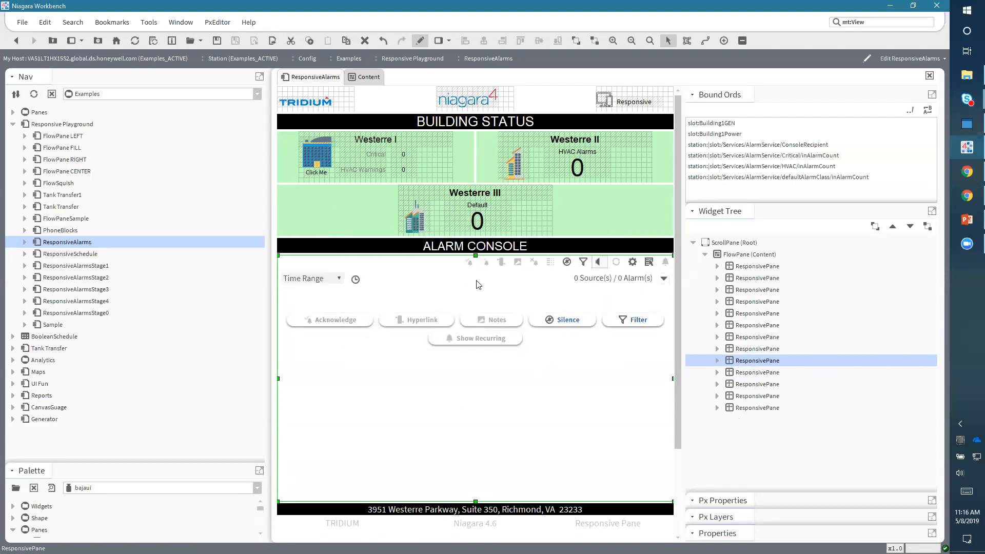
# - Switch the ResponsiveAlarms view to view mode and widen the Nav side bar
pyautogui.click(420, 41)
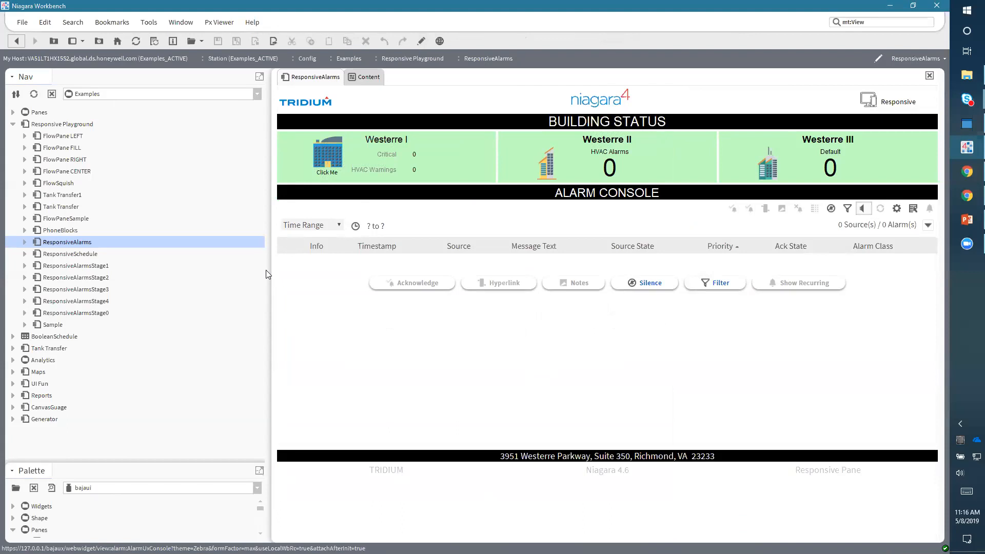
pyautogui.moveTo(265, 270); pyautogui.dragTo(426, 312)
pyautogui.moveTo(327, 312); pyautogui.dragTo(321, 306)
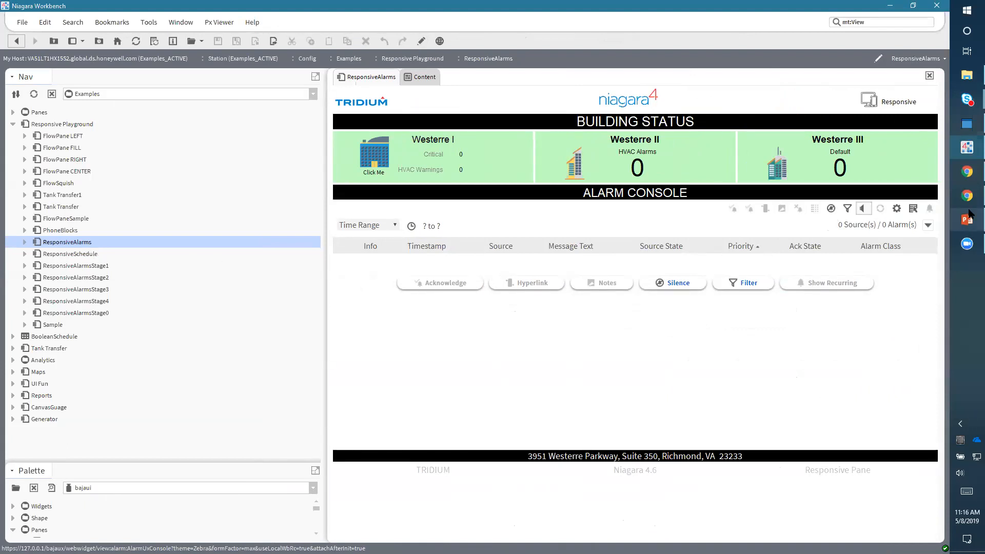
# - Bring up the Chrome window with the iPhone 5/SE device emulation and widen it
pyautogui.click(966, 175)
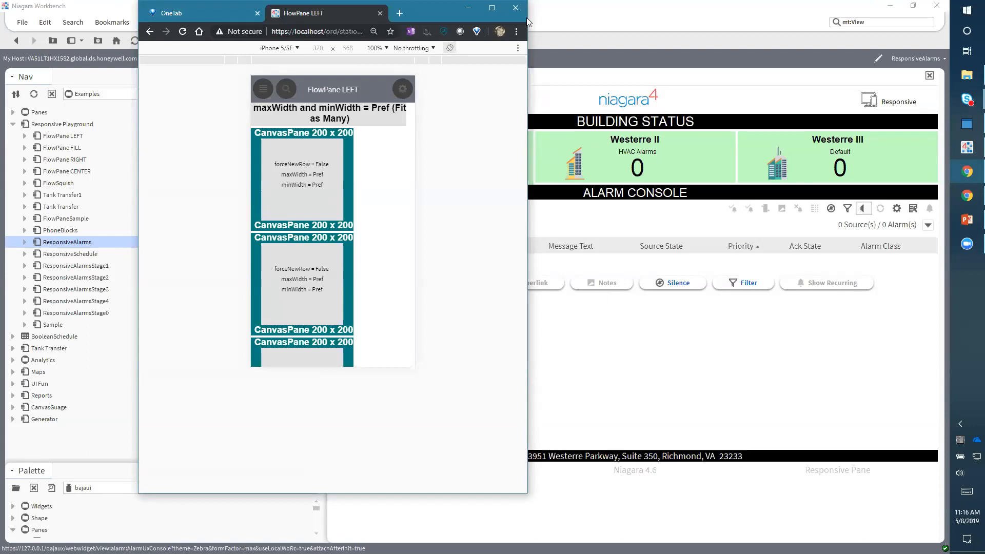
pyautogui.moveTo(526, 18); pyautogui.dragTo(730, 46)
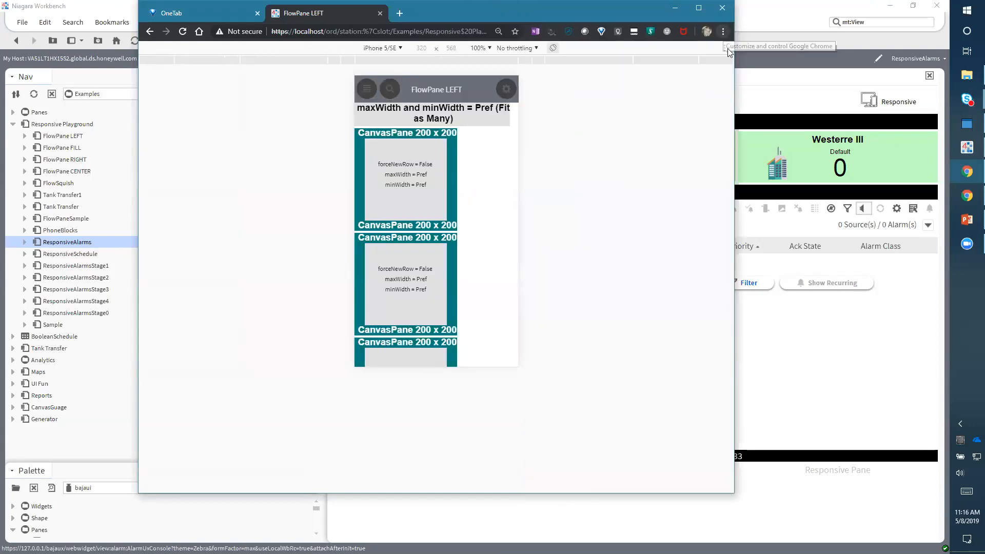
pyautogui.click(724, 48)
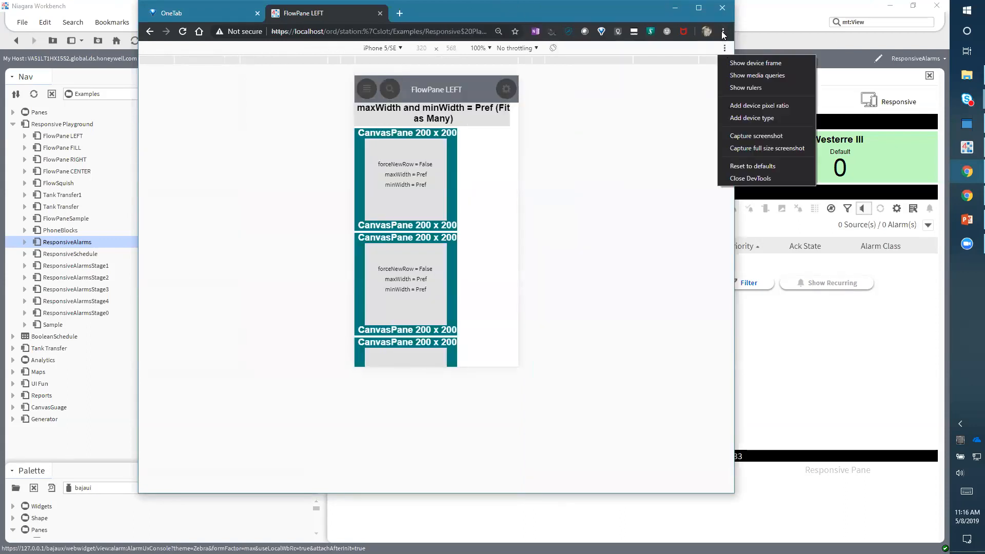
pyautogui.click(723, 33)
pyautogui.moveTo(690, 167)
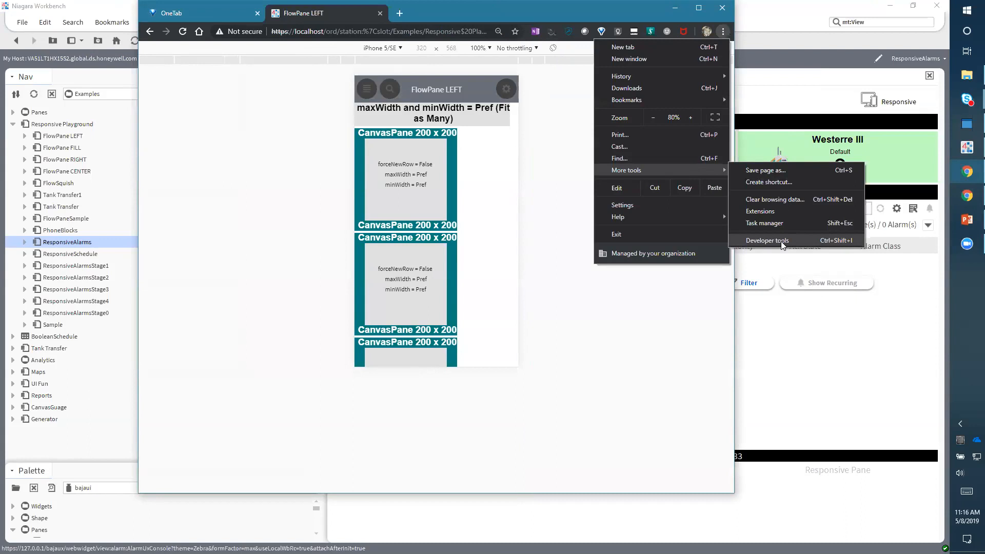
pyautogui.click(621, 354)
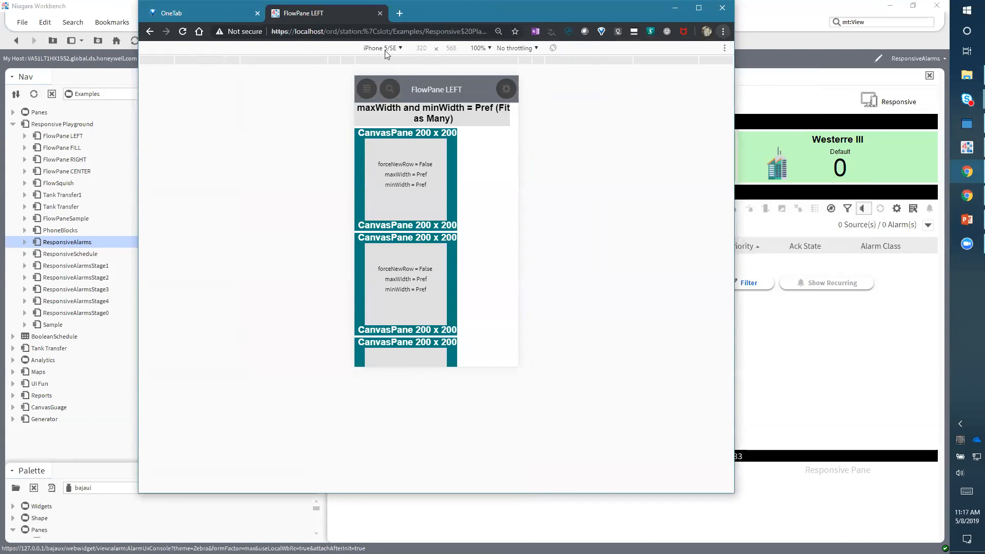
pyautogui.click(382, 48)
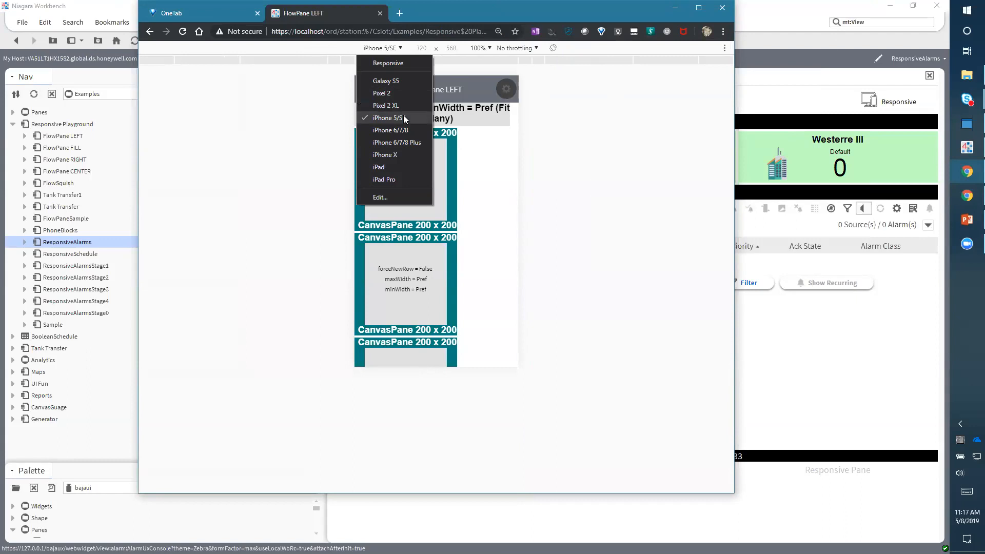
pyautogui.click(647, 181)
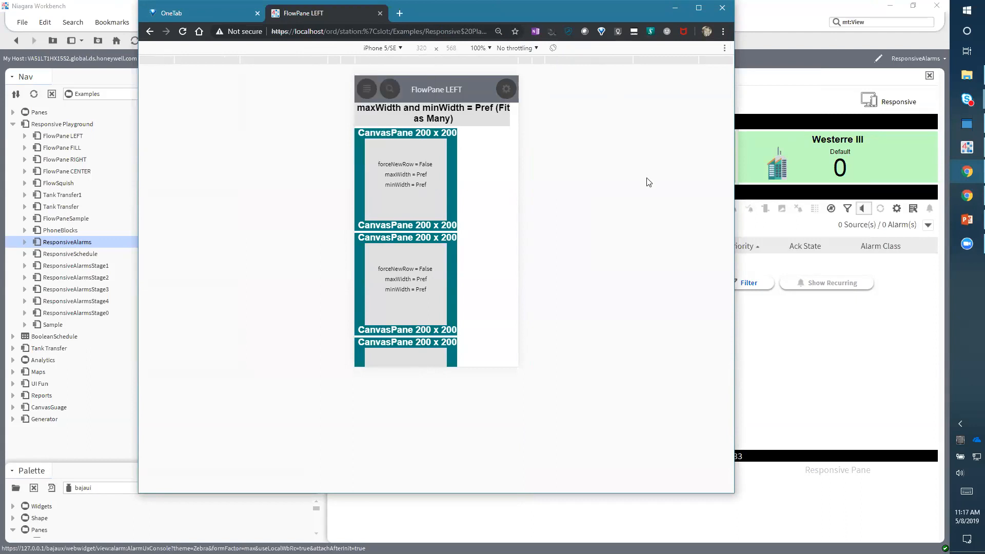
# - Open the ResponsiveAlarms view from the station navigation menu inside the emulated phone page
pyautogui.click(367, 89)
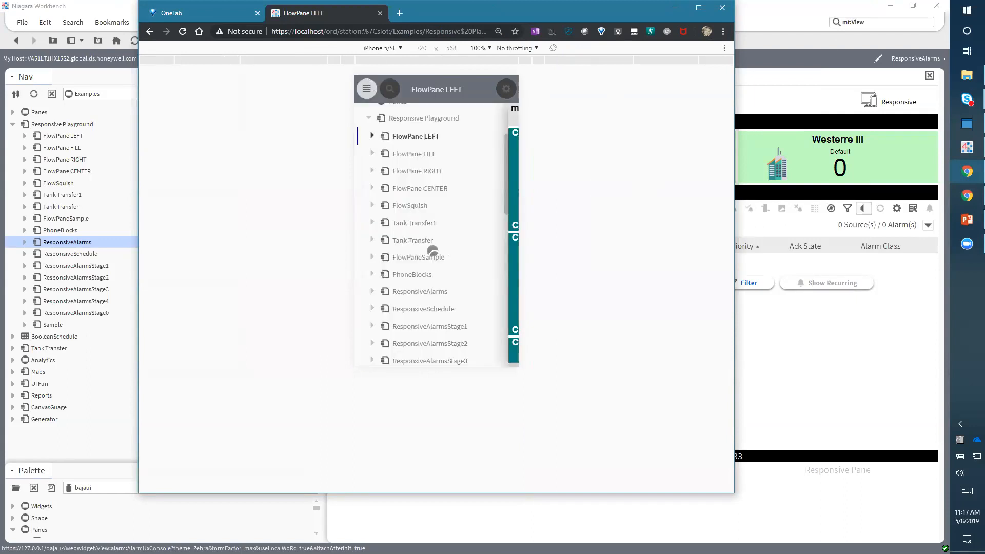
pyautogui.scroll(3, 431, 250)
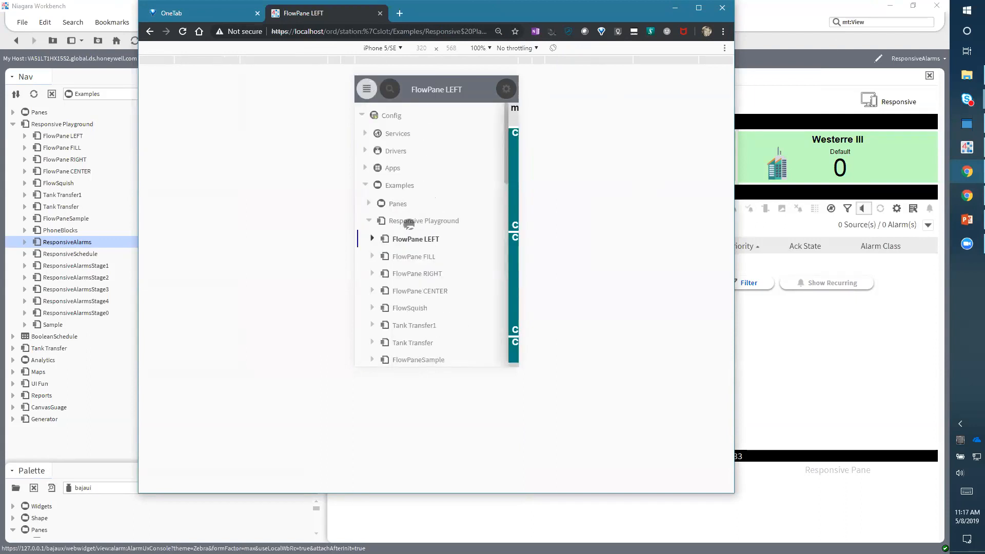
pyautogui.scroll(-1, 412, 224)
pyautogui.scroll(-3, 412, 224)
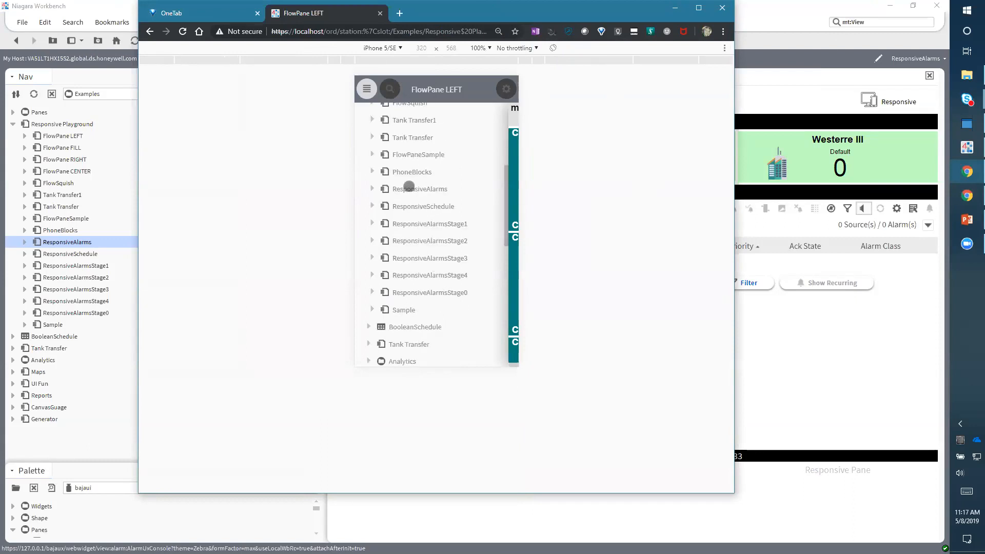
pyautogui.click(409, 187)
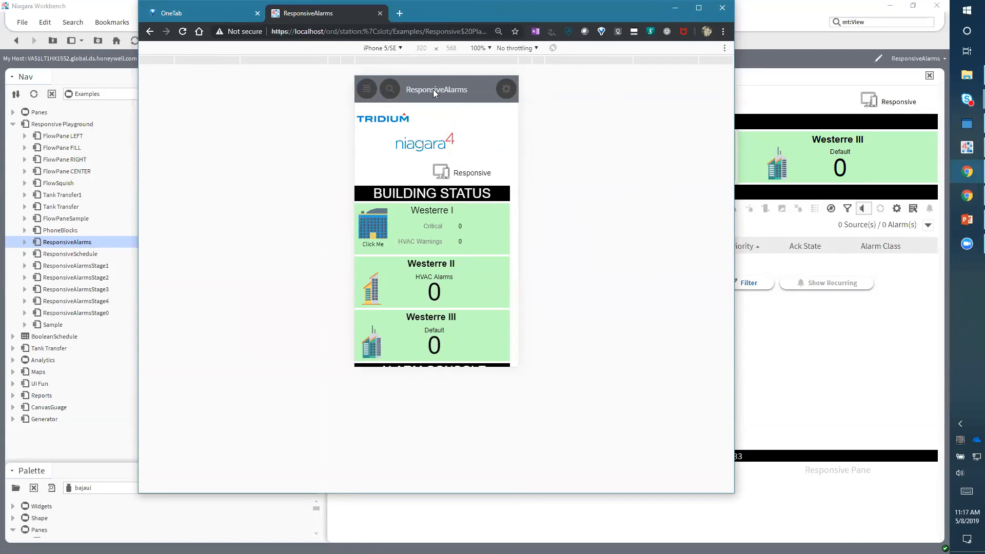
# - Scroll through the ResponsiveAlarms page as laid out on the emulated iPhone 5/SE
pyautogui.click(380, 50)
pyautogui.click(380, 50)
pyautogui.click(379, 50)
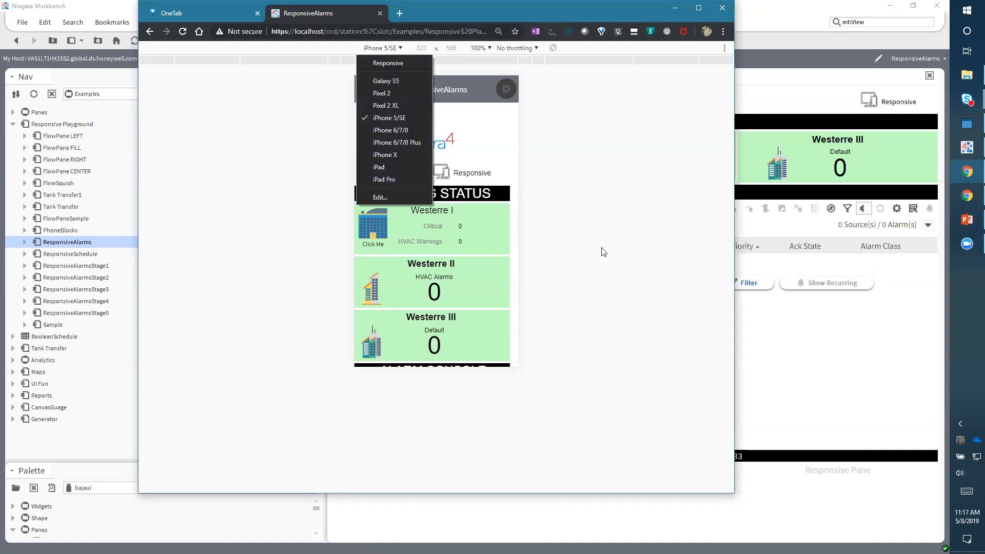
pyautogui.click(468, 205)
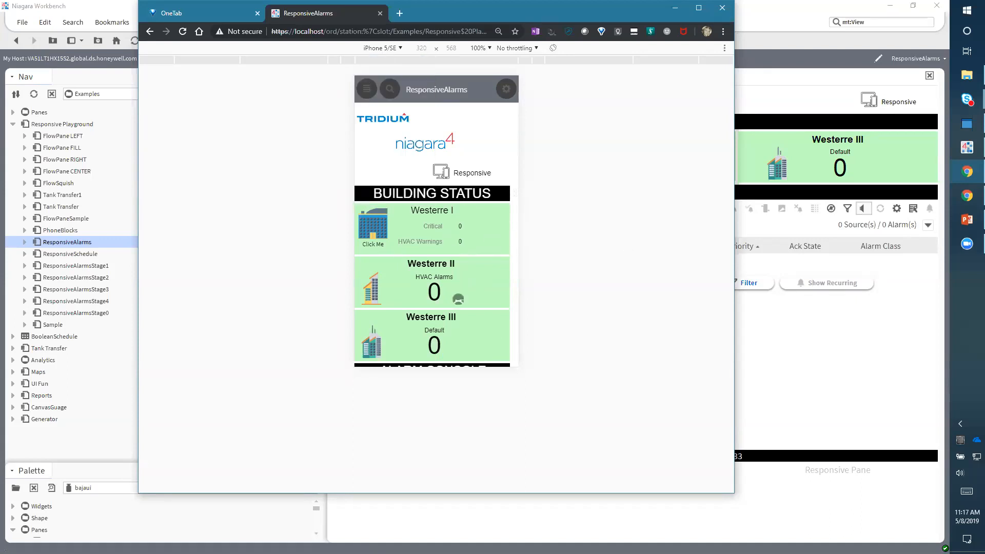
pyautogui.scroll(-5, 456, 323)
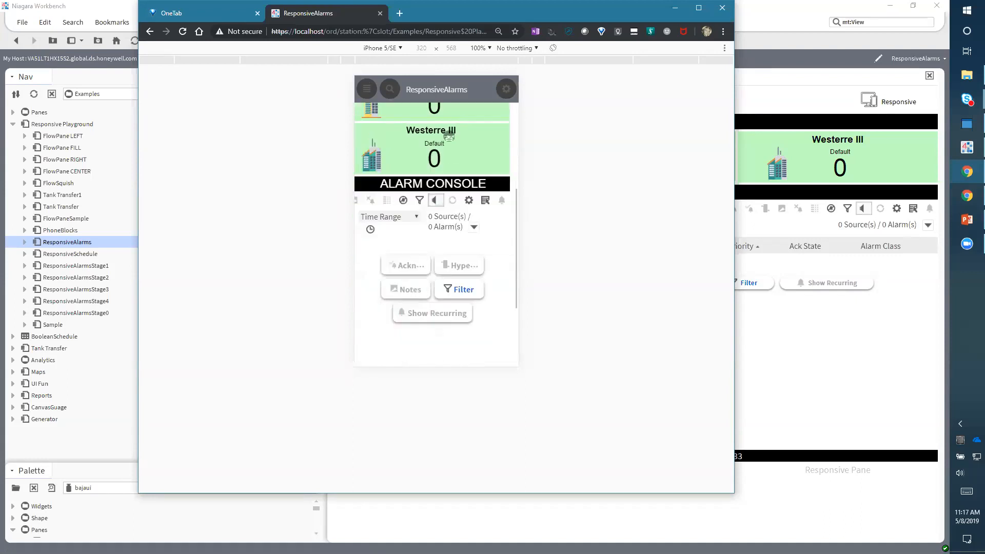
pyautogui.scroll(5, 457, 334)
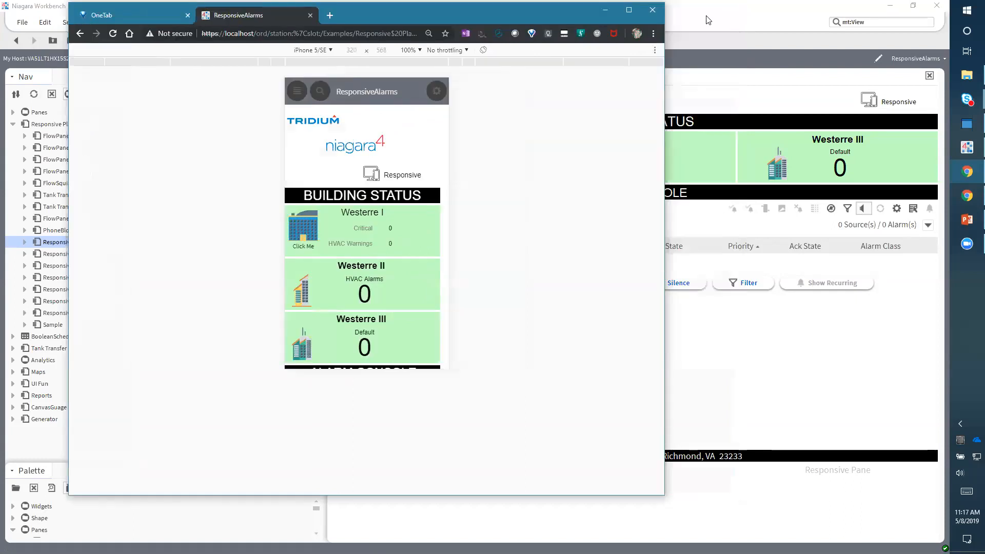
# - Return to Workbench and switch the ResponsiveAlarms view back to edit mode
pyautogui.click(708, 20)
pyautogui.click(420, 40)
pyautogui.click(714, 243)
pyautogui.click(726, 254)
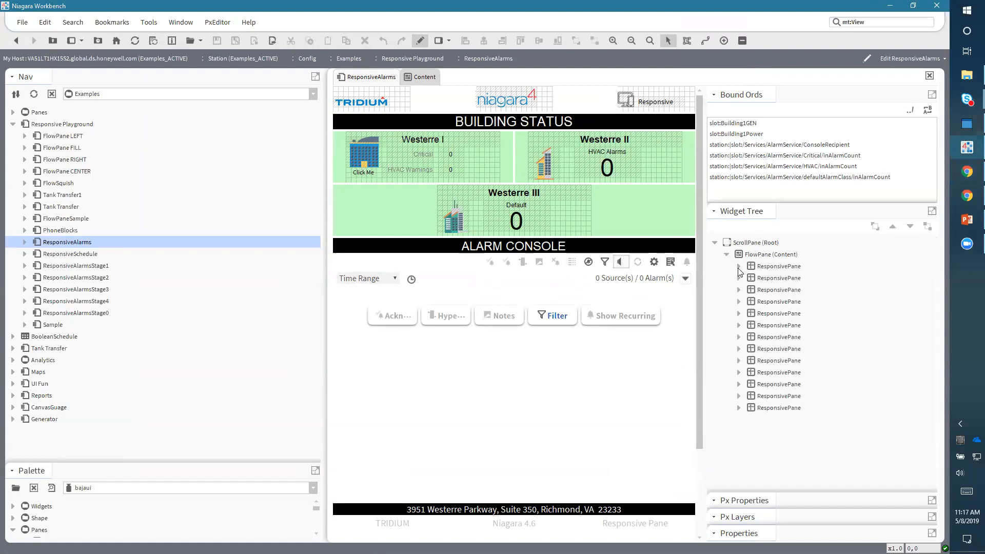
# - Switch back to Chrome and scroll up and down the stacked building and alarm console panes
pyautogui.click(966, 171)
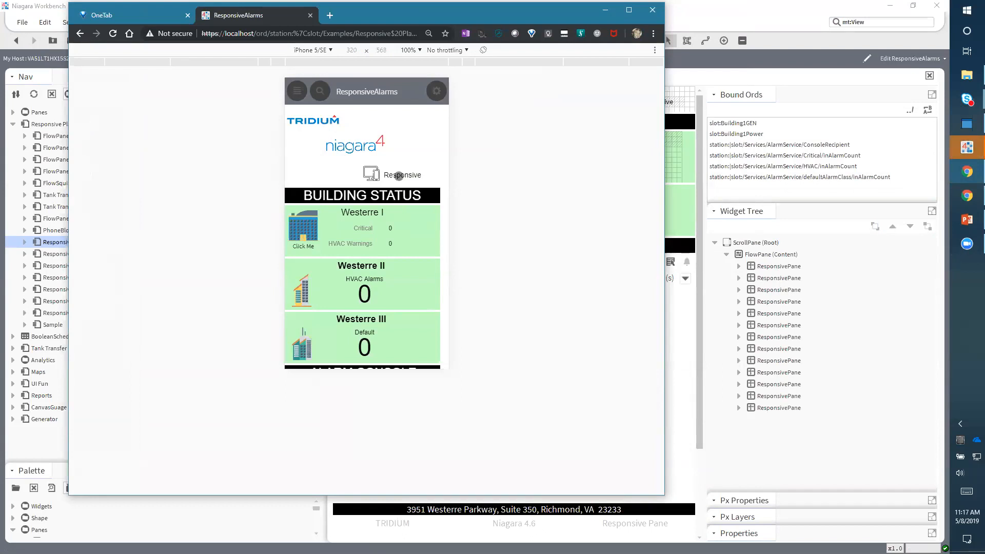
pyautogui.scroll(-2, 393, 201)
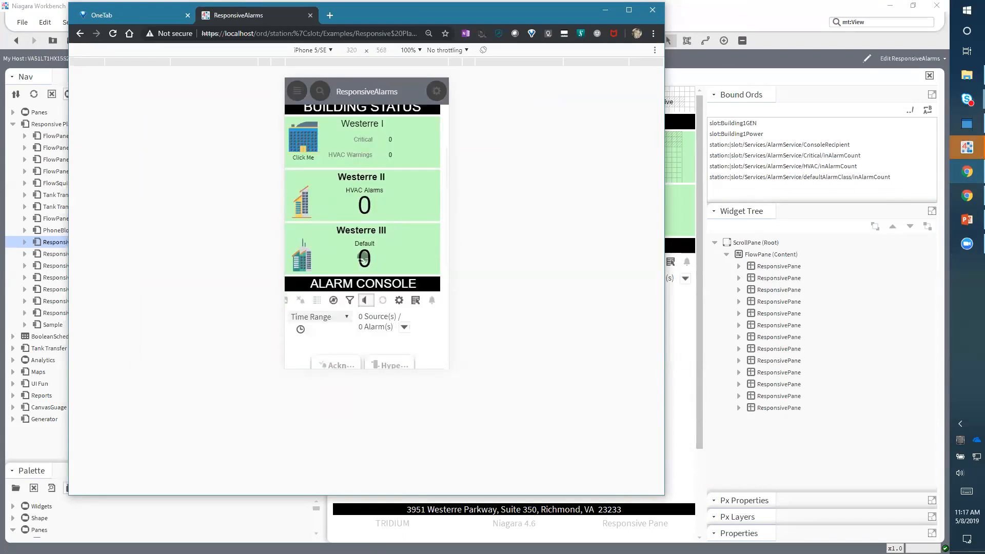
pyautogui.scroll(-1, 371, 223)
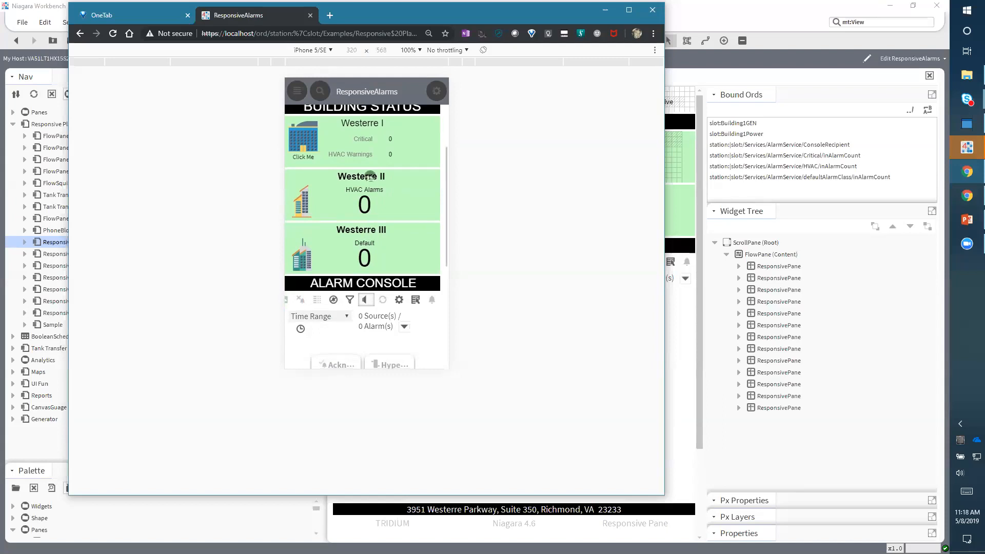
pyautogui.scroll(1, 370, 176)
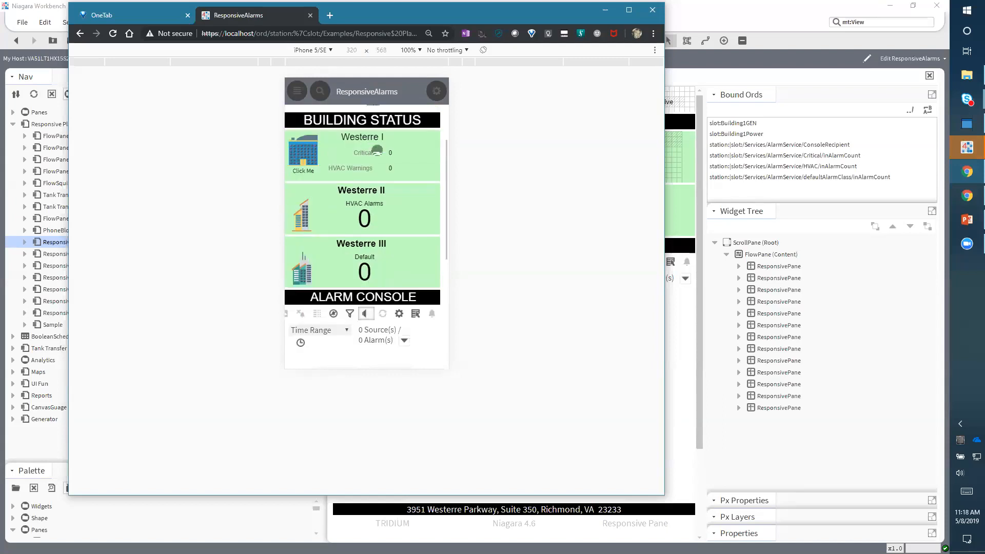
pyautogui.scroll(-3, 376, 151)
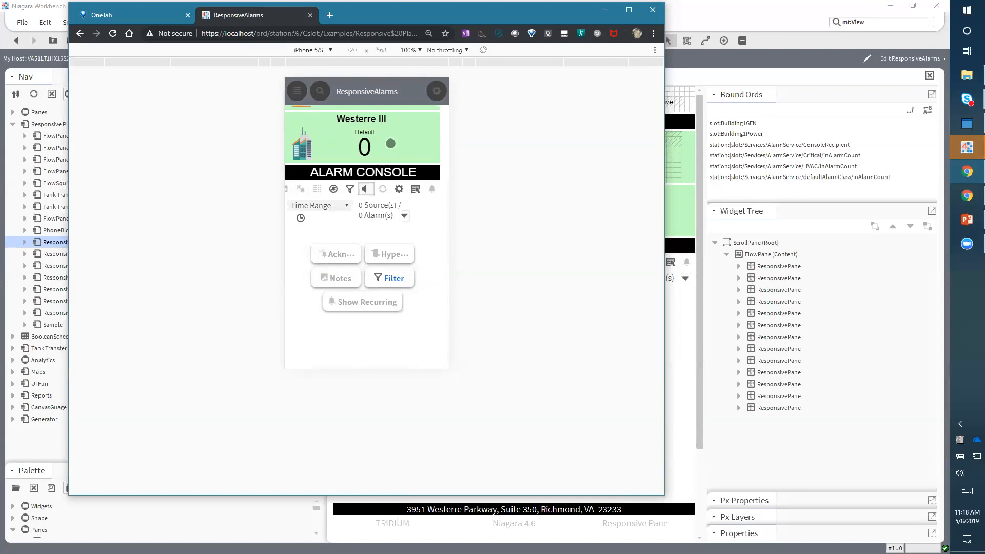
pyautogui.scroll(3, 388, 291)
pyautogui.scroll(-3, 361, 260)
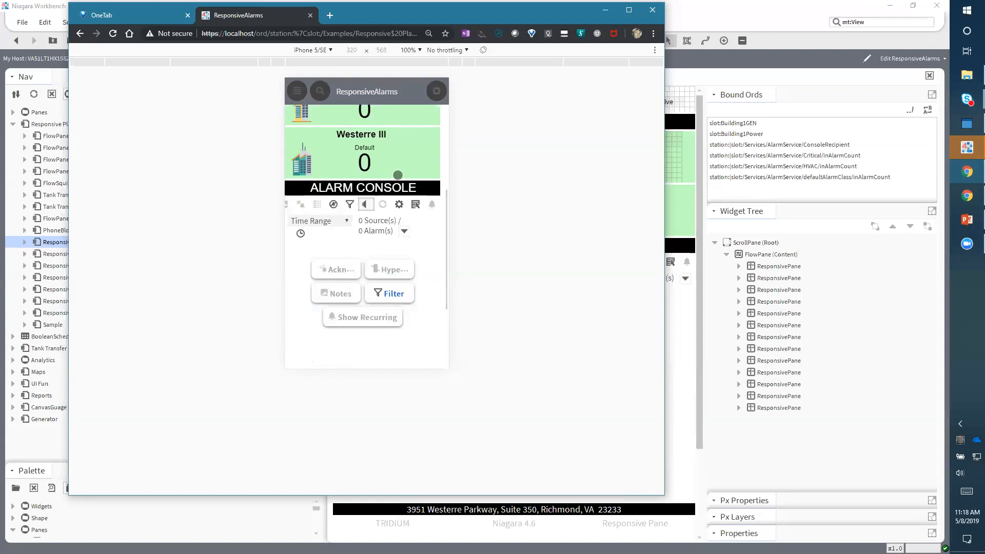
pyautogui.scroll(5, 387, 315)
# - Trigger alarms with Westerre I's Click Me image and scroll down to the alarm console
pyautogui.click(308, 222)
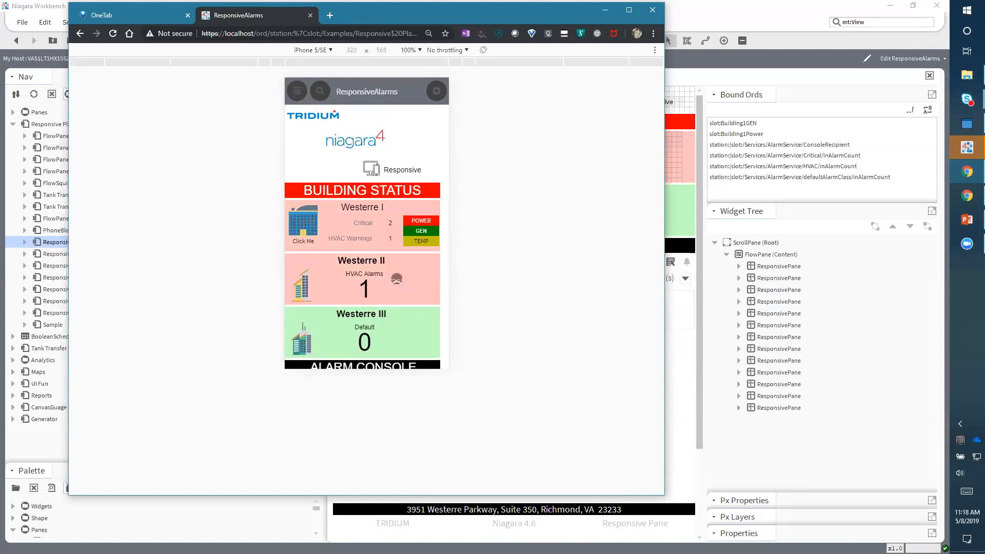
pyautogui.scroll(-2, 406, 277)
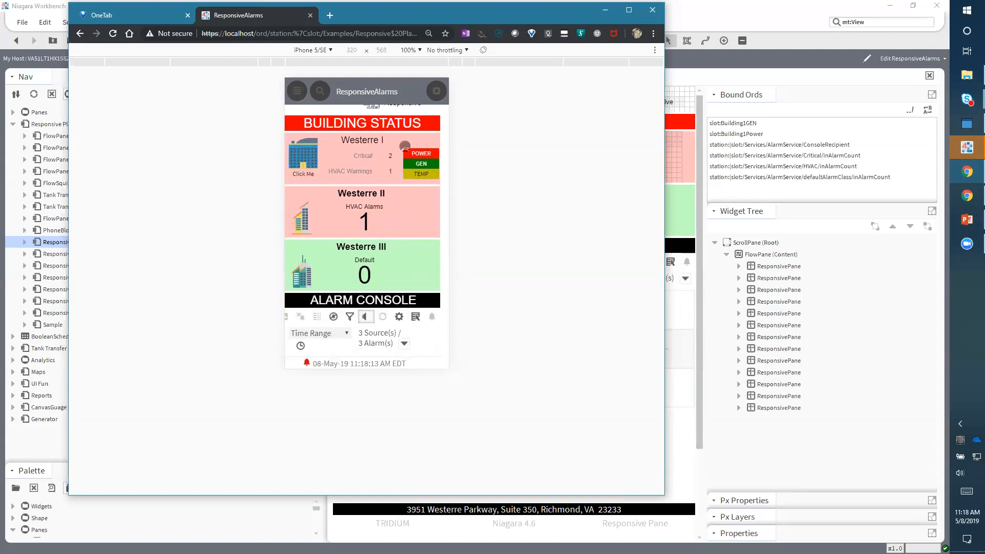
pyautogui.scroll(-3, 405, 154)
# - Rotate the emulated phone to landscape and scroll through the alarms listed in the alarm console
pyautogui.moveTo(390, 261); pyautogui.dragTo(380, 282)
pyautogui.moveTo(372, 319)
pyautogui.mouseDown()
pyautogui.moveTo(385, 269)
pyautogui.moveTo(372, 329)
pyautogui.mouseUp()
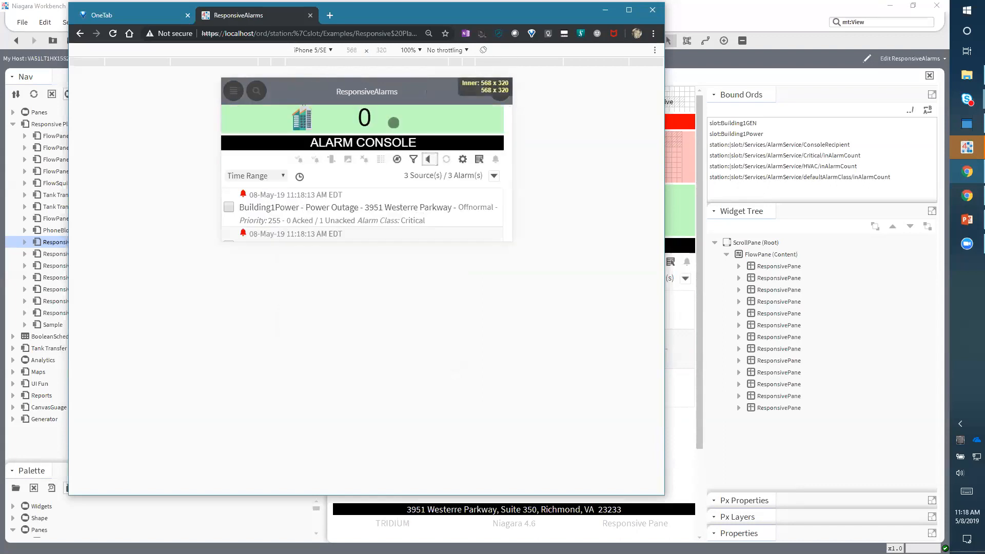
pyautogui.scroll(5, 398, 139)
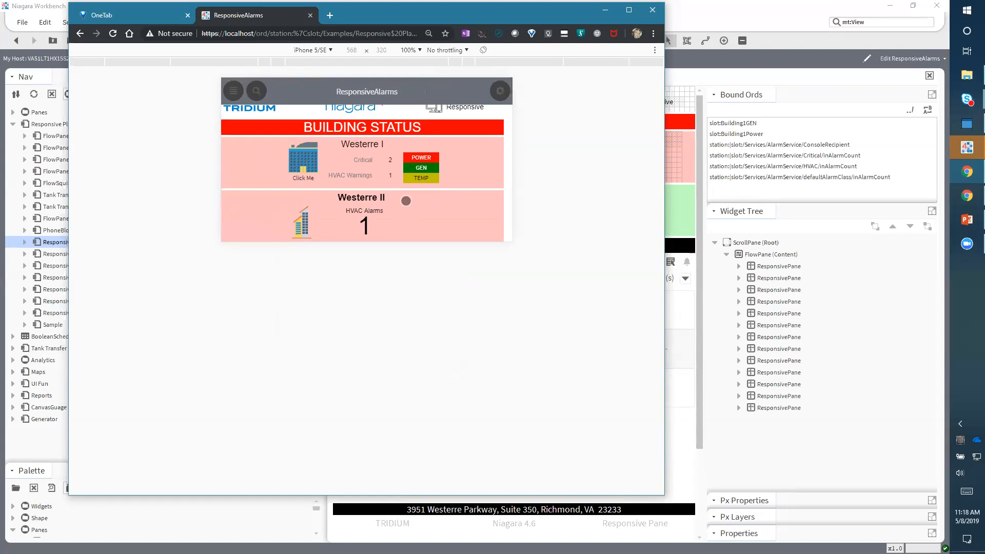
pyautogui.moveTo(423, 224); pyautogui.dragTo(426, 140)
pyautogui.moveTo(423, 183); pyautogui.dragTo(404, 100)
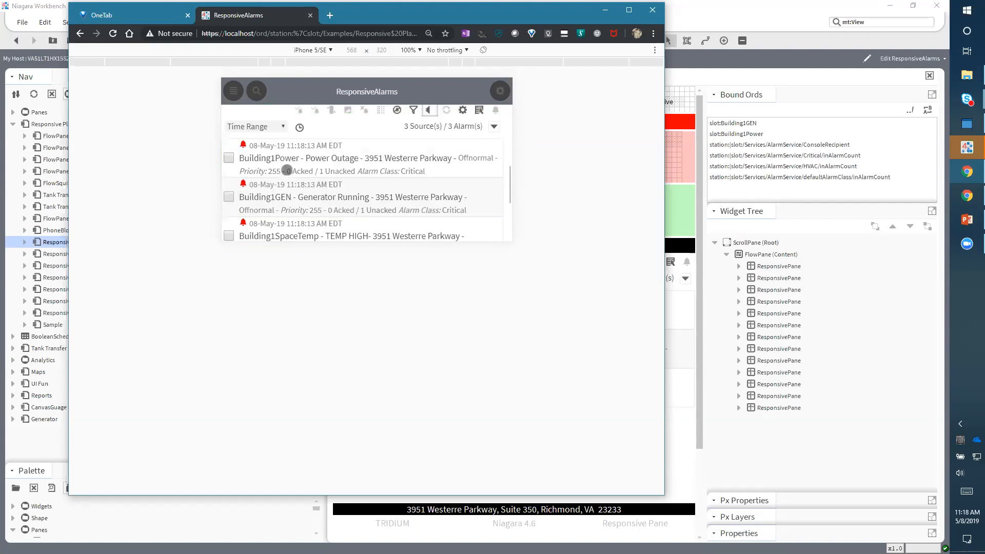
pyautogui.moveTo(350, 217); pyautogui.dragTo(362, 124)
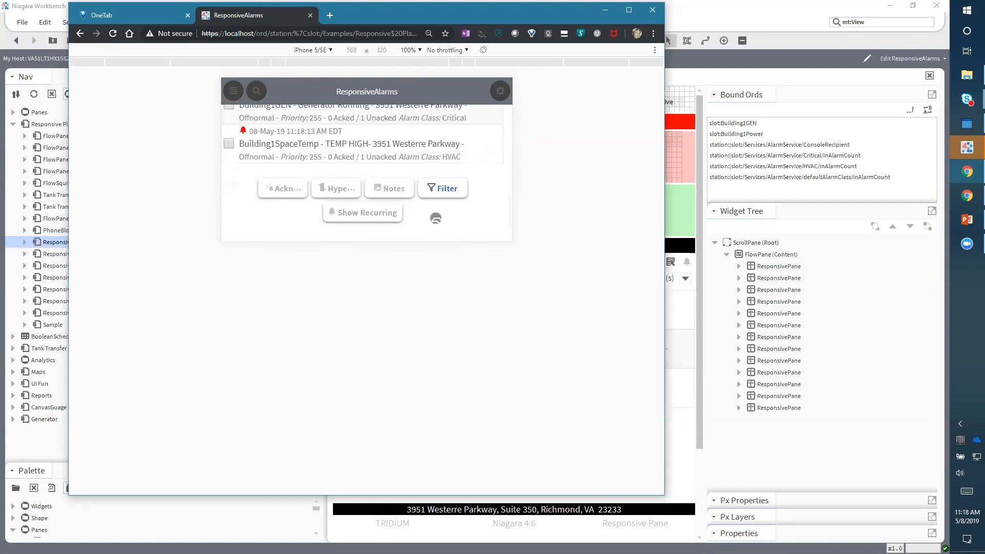
# - Switch the emulated device to iPhone X and scroll back to the top of the ResponsiveAlarms page
pyautogui.moveTo(435, 217); pyautogui.dragTo(436, 149)
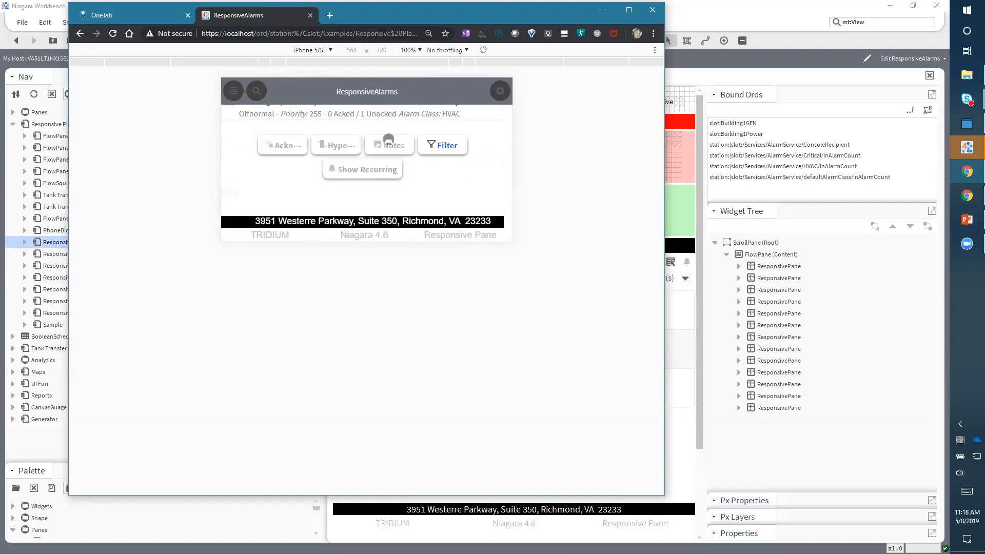
pyautogui.click(312, 51)
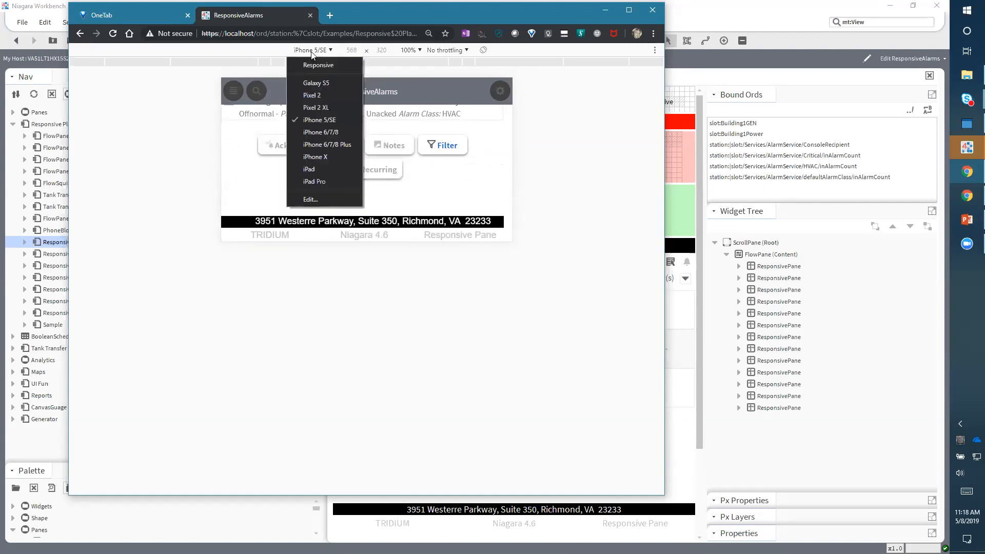
pyautogui.click(325, 157)
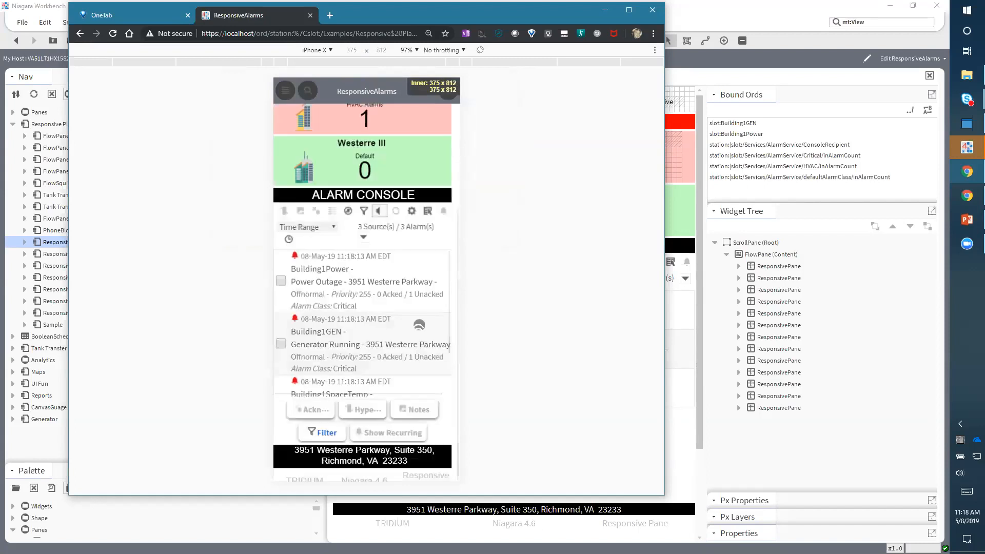
pyautogui.scroll(3, 393, 277)
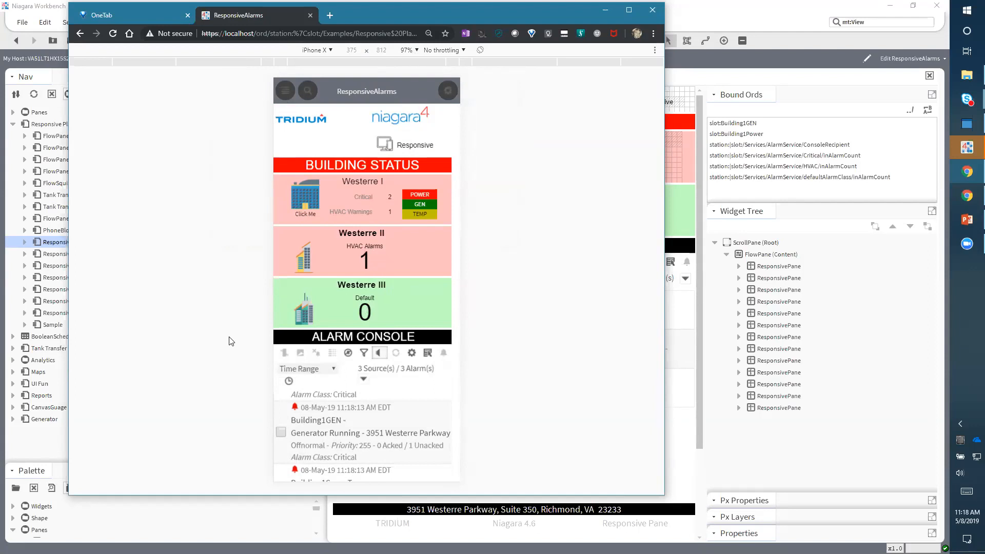
# - Switch the emulated device to iPad and rotate it to portrait orientation
pyautogui.click(323, 52)
pyautogui.click(323, 169)
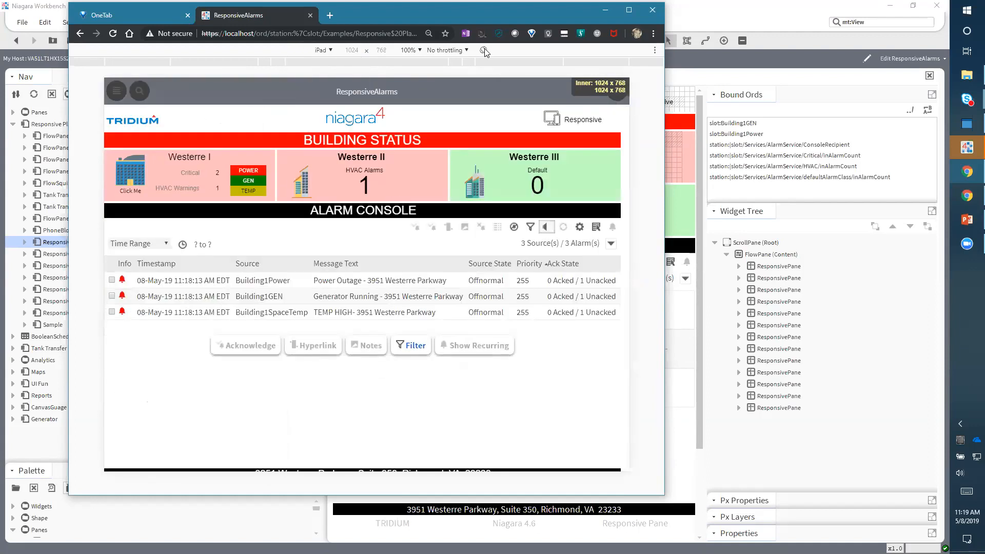
pyautogui.click(481, 50)
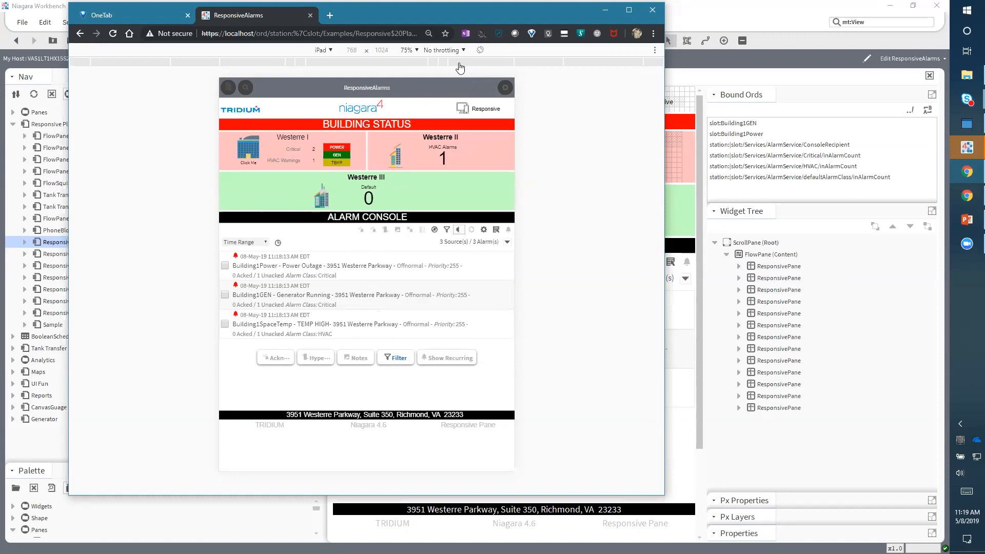
# - Switch the emulated device to iPad Pro and rotate it to landscape orientation
pyautogui.click(326, 50)
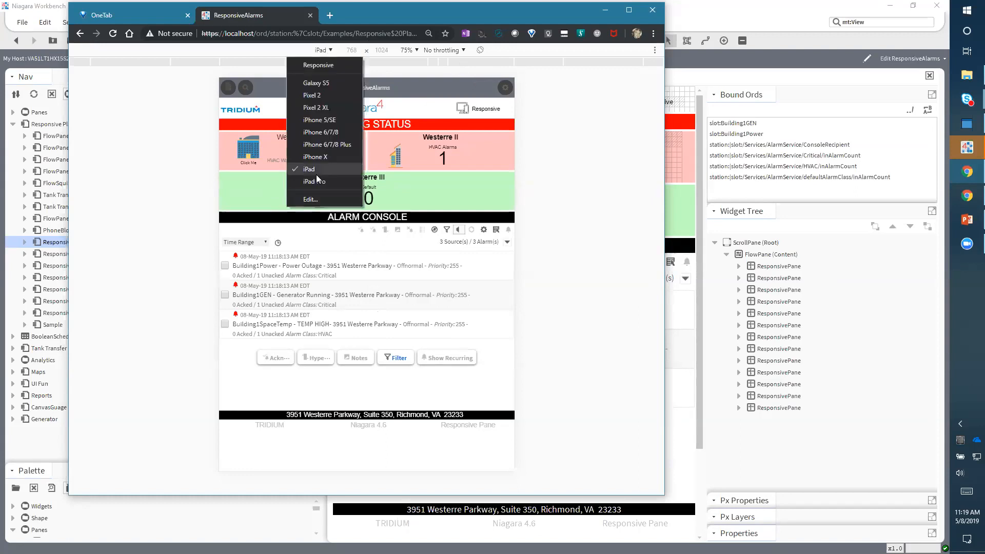
pyautogui.click(317, 180)
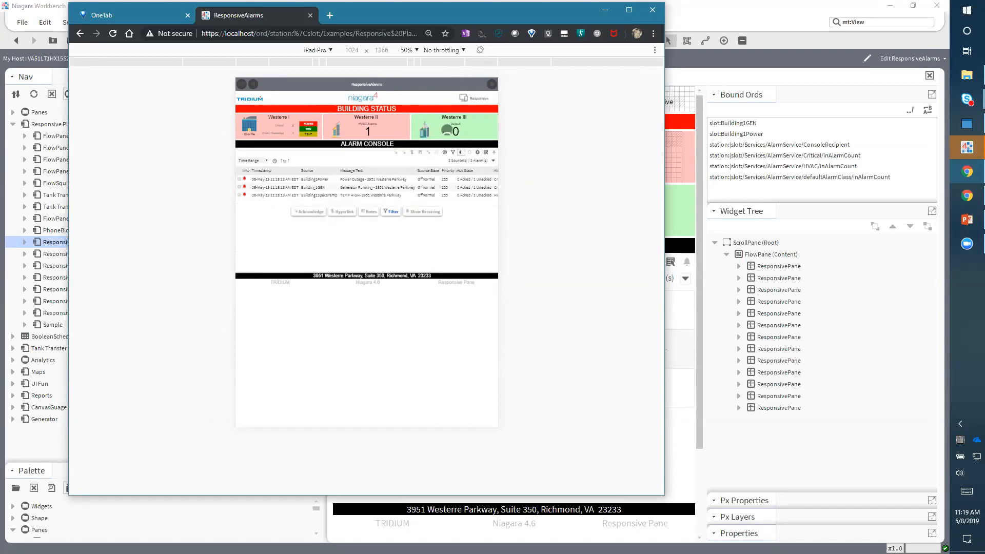
pyautogui.click(480, 50)
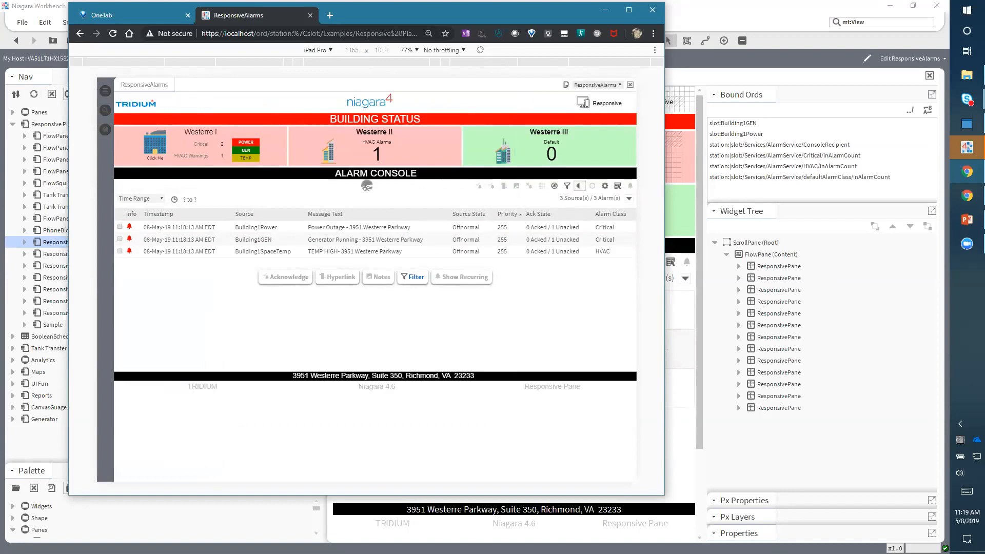
# - Switch the emulated device to iPhone 6/7/8, then to iPhone 6/7/8 Plus
pyautogui.click(316, 51)
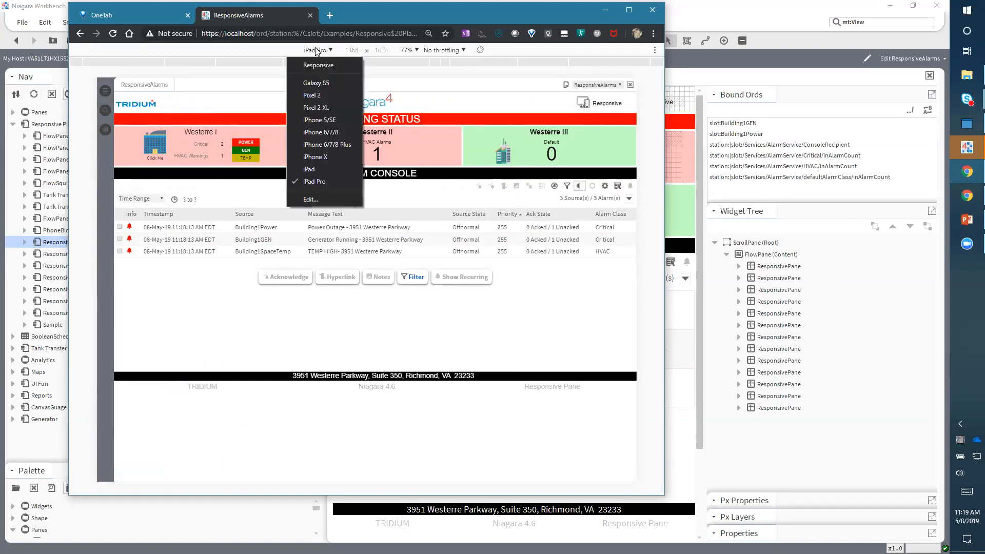
pyautogui.click(326, 132)
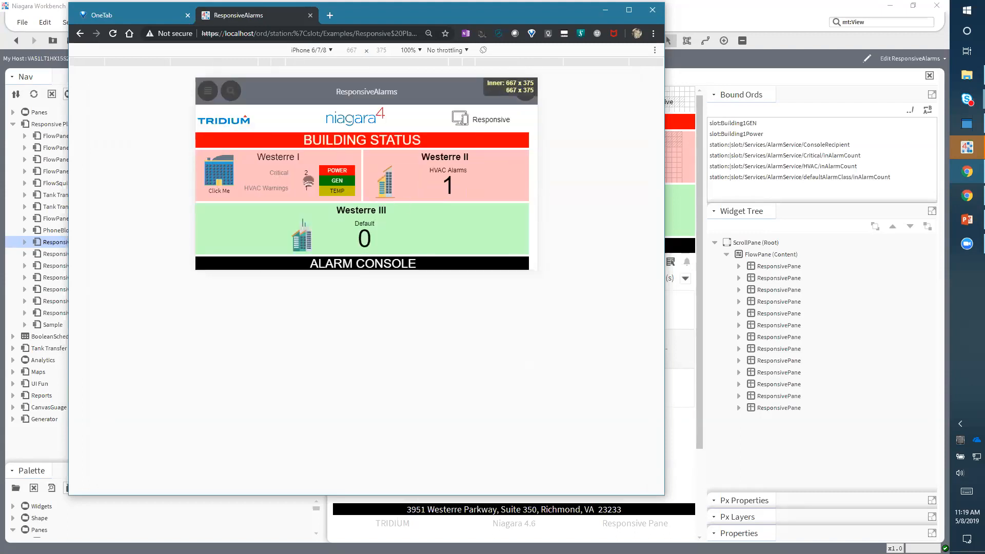
pyautogui.click(313, 50)
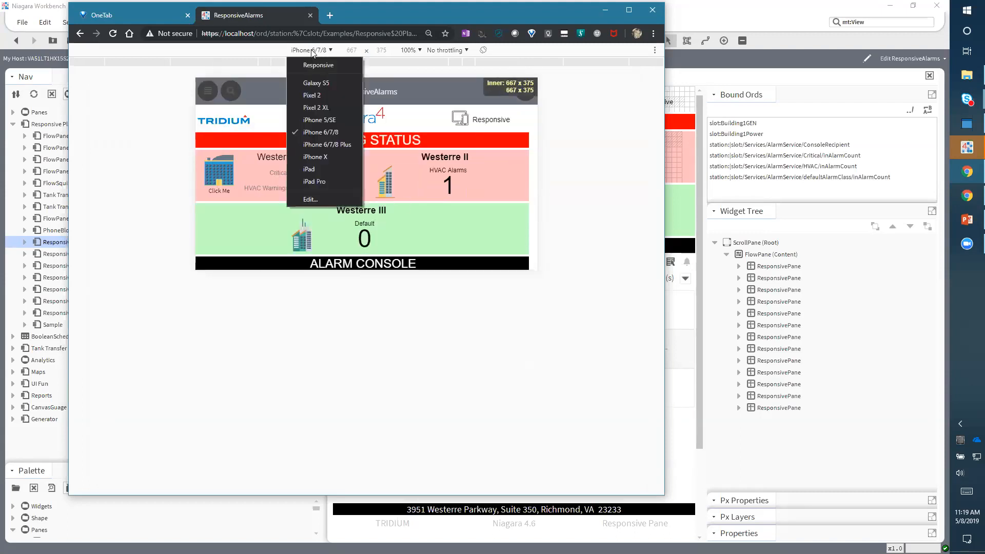
pyautogui.click(330, 144)
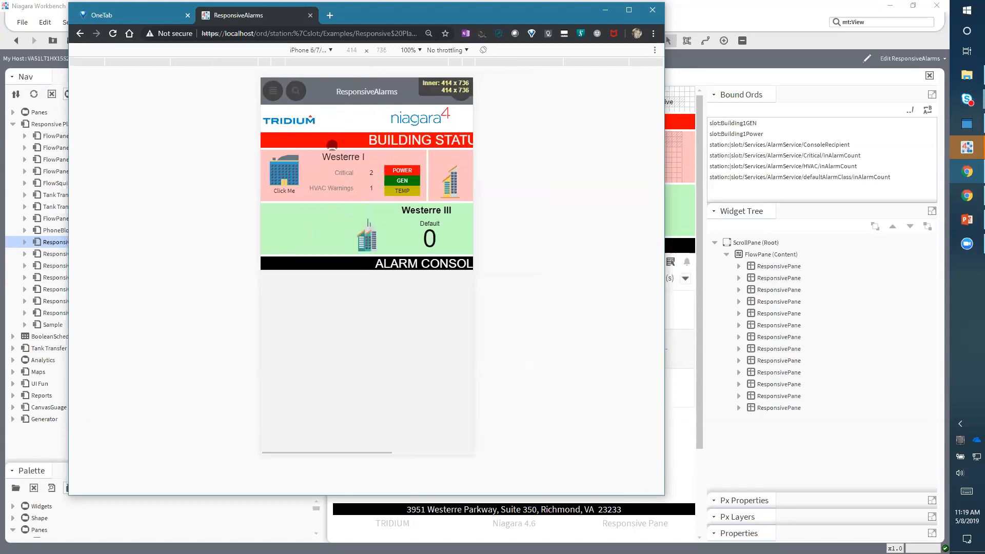
# - Scroll down and up through the stacked panes, then rotate the emulated iPhone 6/7/8 Plus to landscape
pyautogui.scroll(-1, 388, 399)
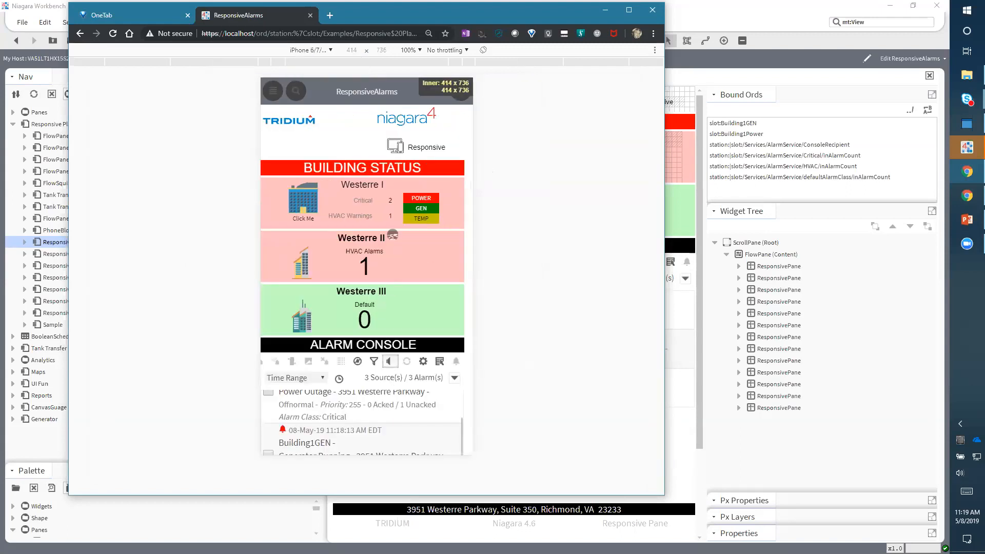
pyautogui.scroll(-1, 384, 278)
pyautogui.scroll(-3, 384, 277)
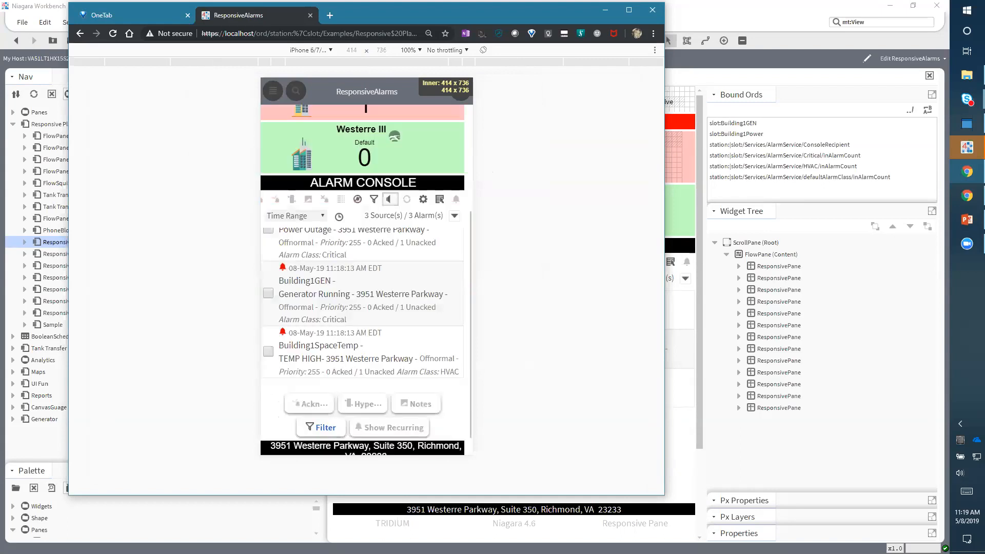
pyautogui.scroll(3, 384, 278)
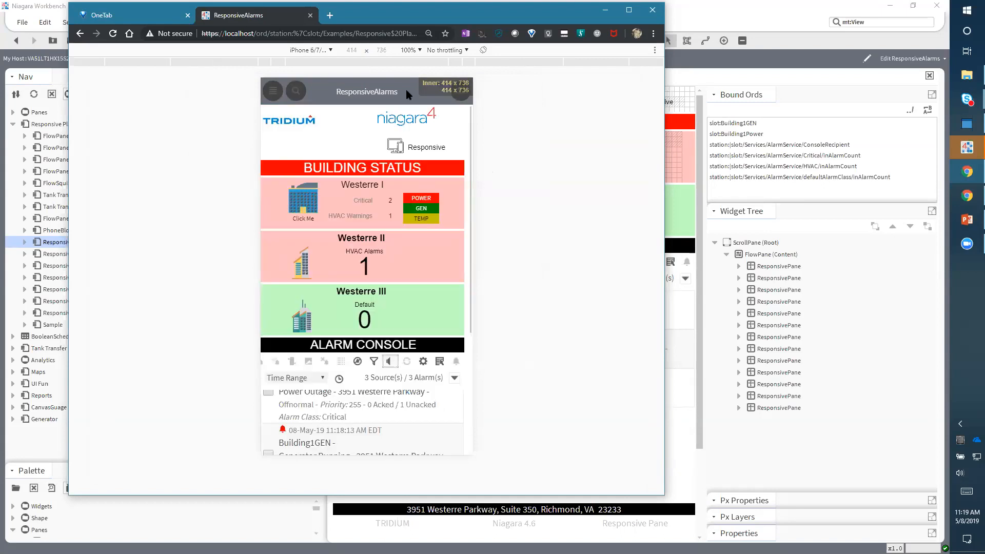
pyautogui.click(481, 50)
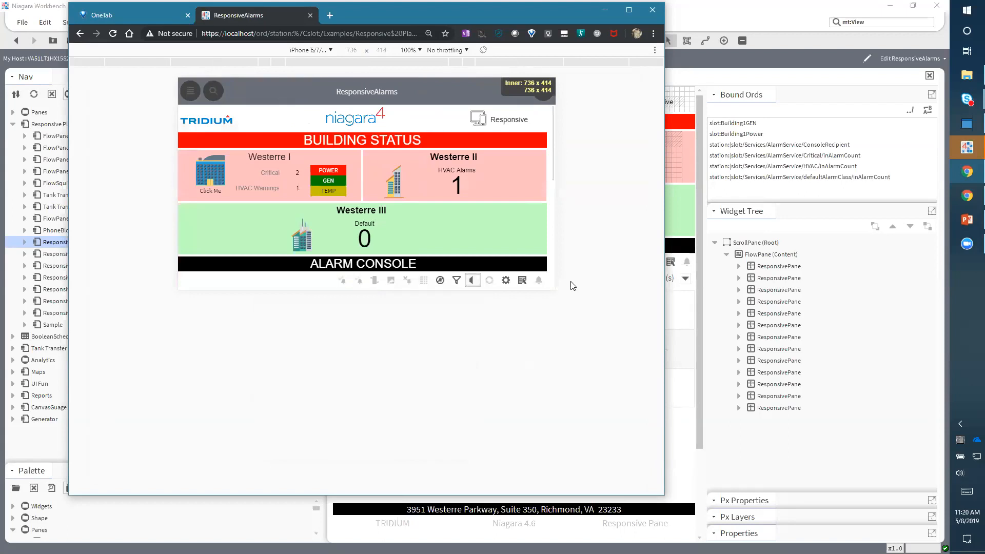
# - Return to Workbench and select the first ResponsivePane under FlowPane in the Widget Tree
pyautogui.click(758, 260)
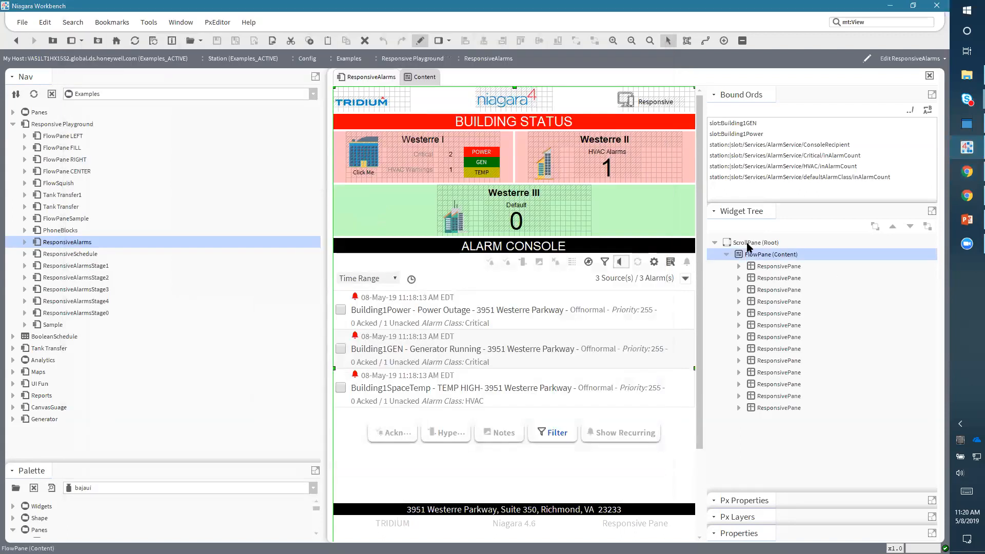
pyautogui.click(744, 243)
pyautogui.click(758, 257)
pyautogui.click(770, 268)
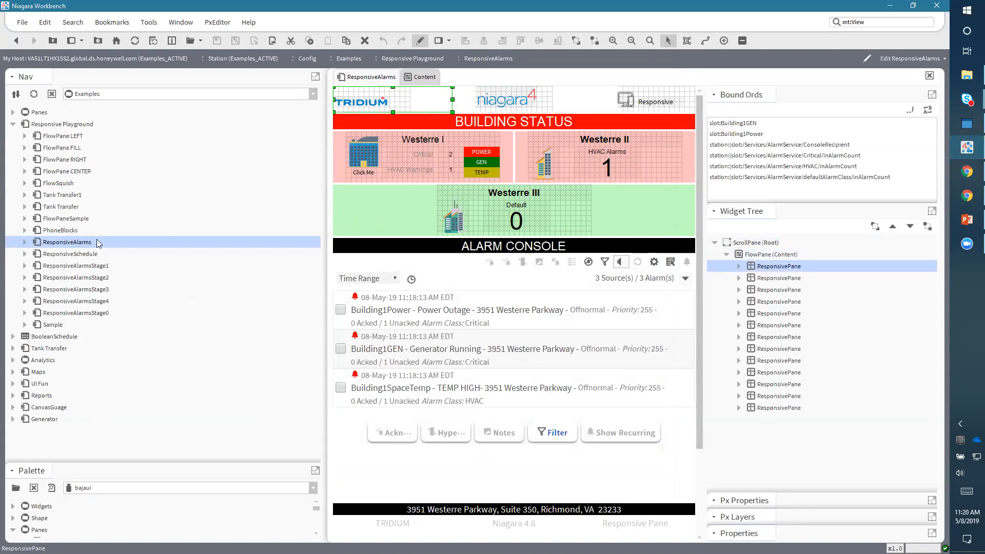
# - Open the FlowPane LEFT example and widen the Nav sidebar to narrow the view
pyautogui.doubleClick(63, 135)
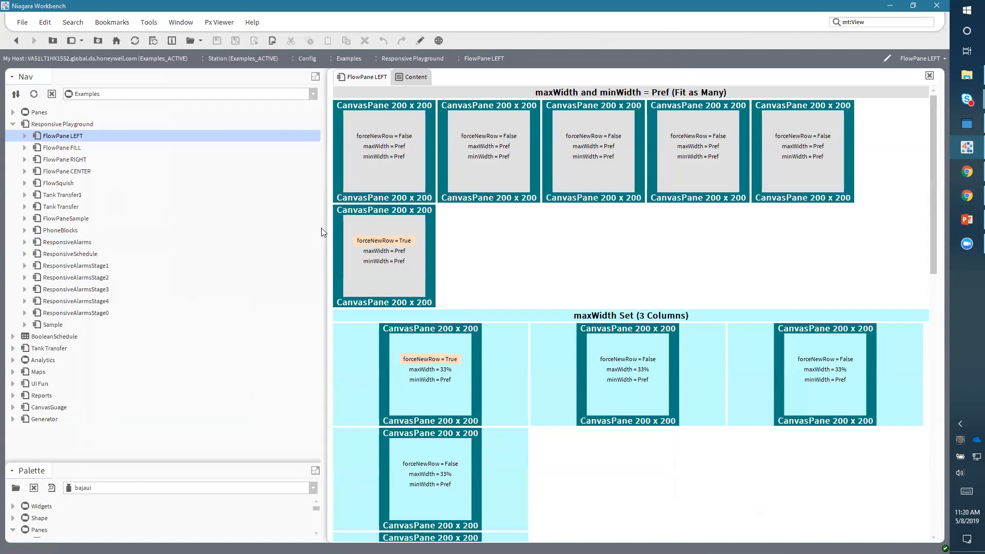
pyautogui.moveTo(464, 227); pyautogui.dragTo(658, 231)
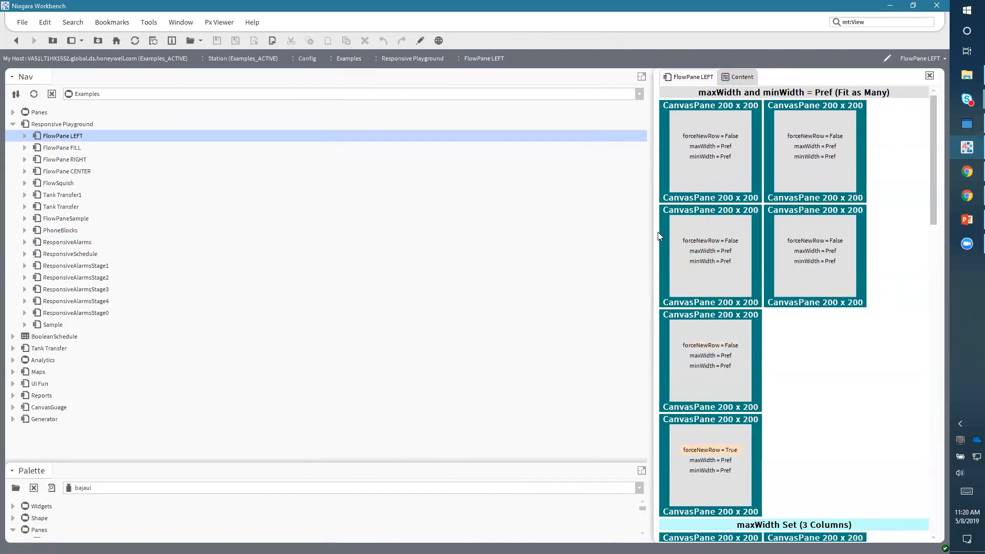
pyautogui.moveTo(932, 188); pyautogui.dragTo(877, 153)
# - Open the FlowPane FILL, FlowPane RIGHT, FlowPane CENTER and FlowSquish examples in turn
pyautogui.doubleClick(67, 148)
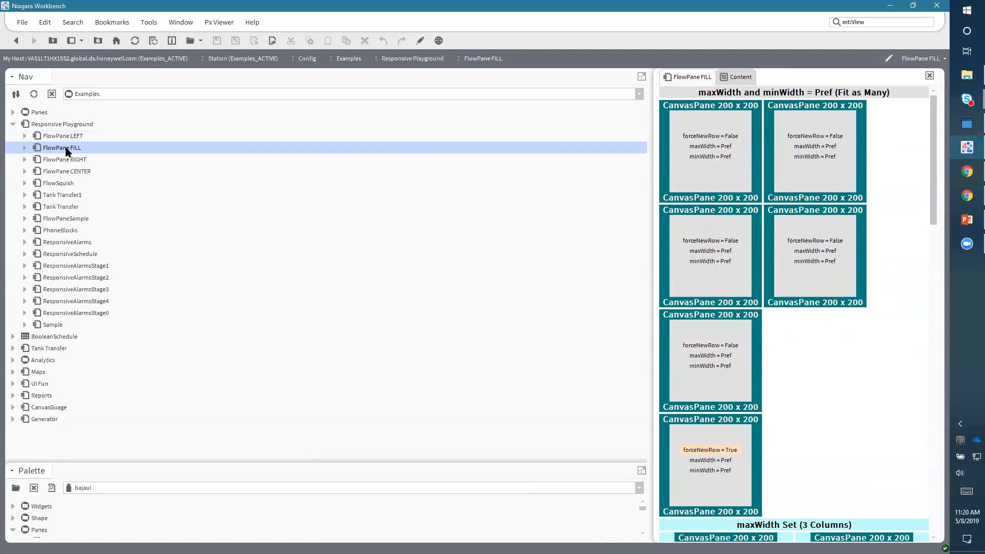
pyautogui.doubleClick(66, 160)
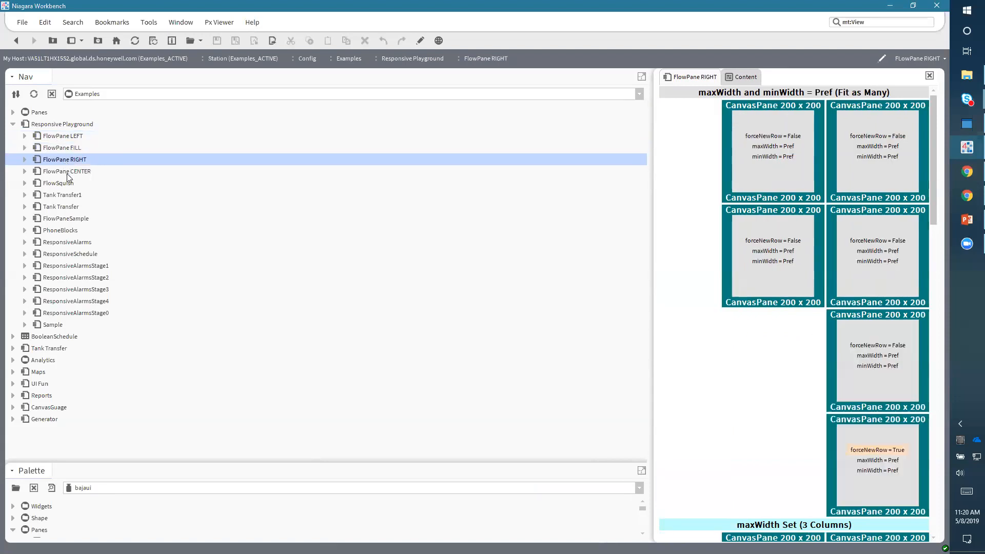
pyautogui.doubleClick(60, 172)
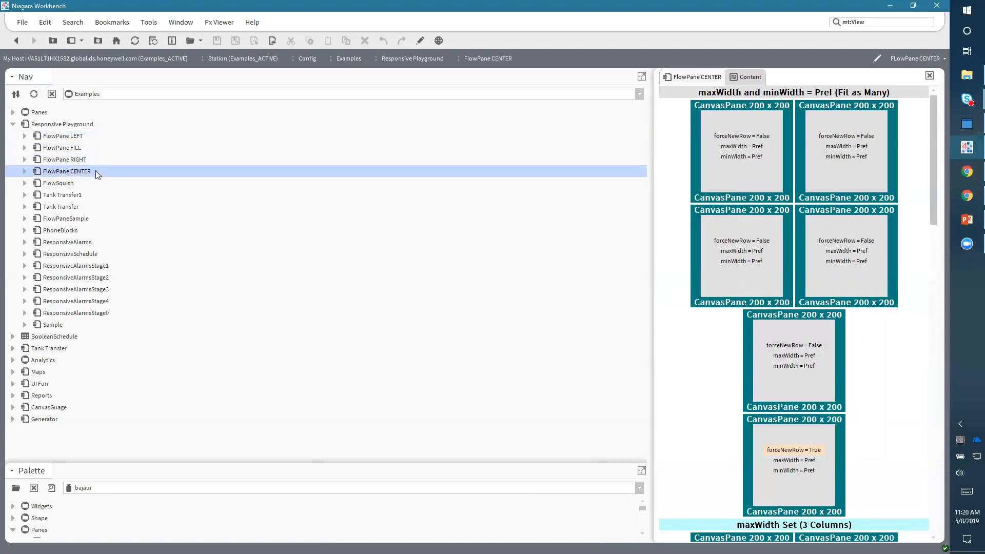
pyautogui.doubleClick(59, 184)
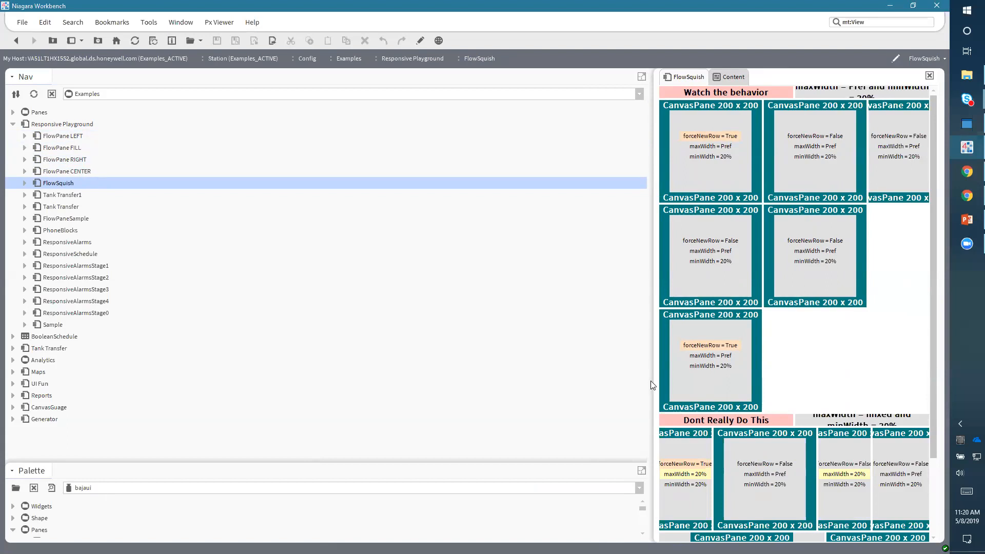
# - Resize the Nav sidebar back and forth to watch FlowSquish reflow, then open Tank Transfer1
pyautogui.moveTo(516, 378); pyautogui.dragTo(431, 380)
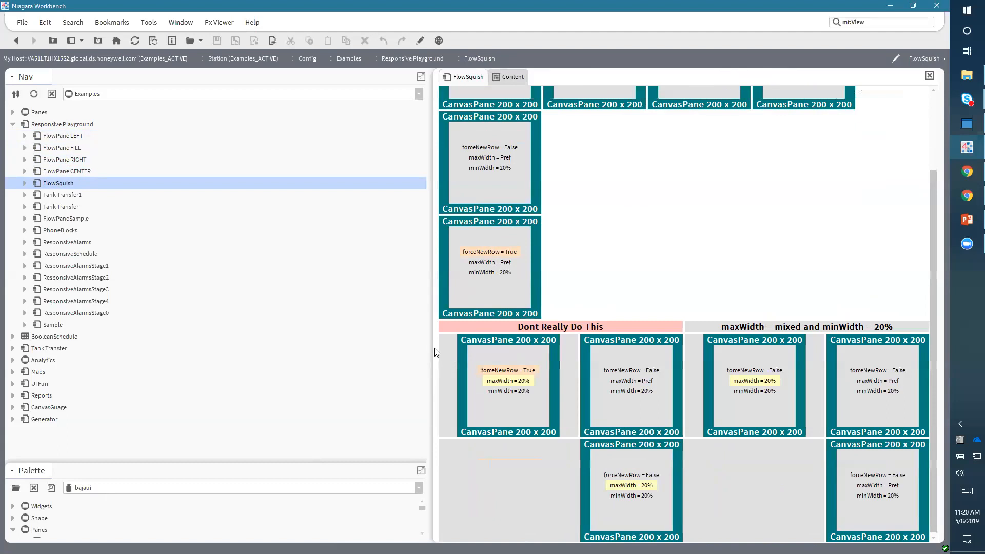
pyautogui.moveTo(428, 343); pyautogui.dragTo(647, 333)
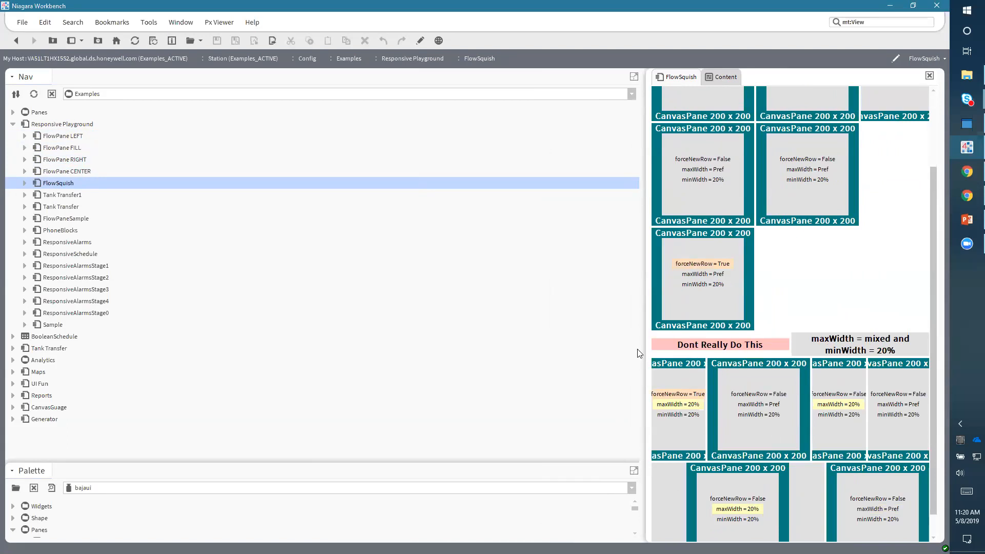
pyautogui.moveTo(643, 351); pyautogui.dragTo(377, 354)
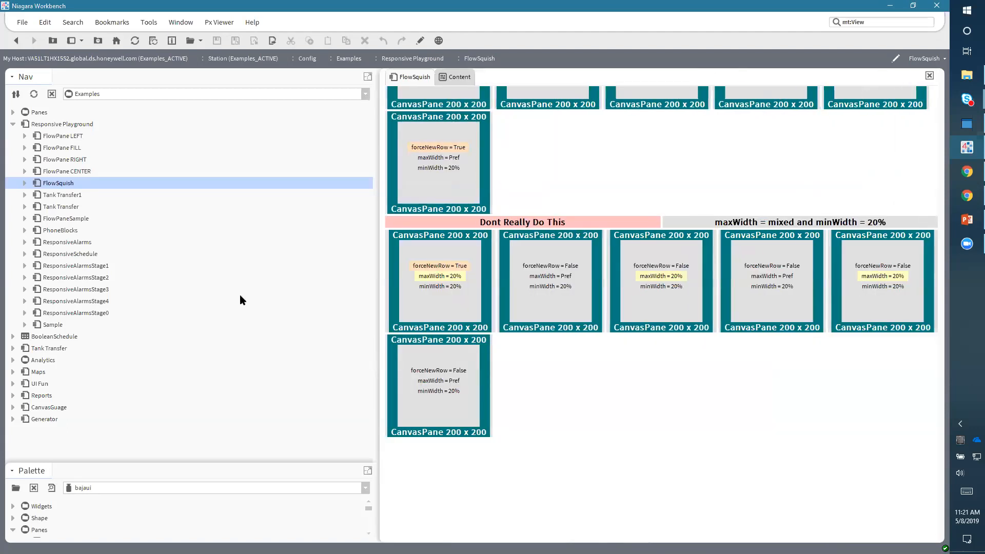
pyautogui.doubleClick(60, 195)
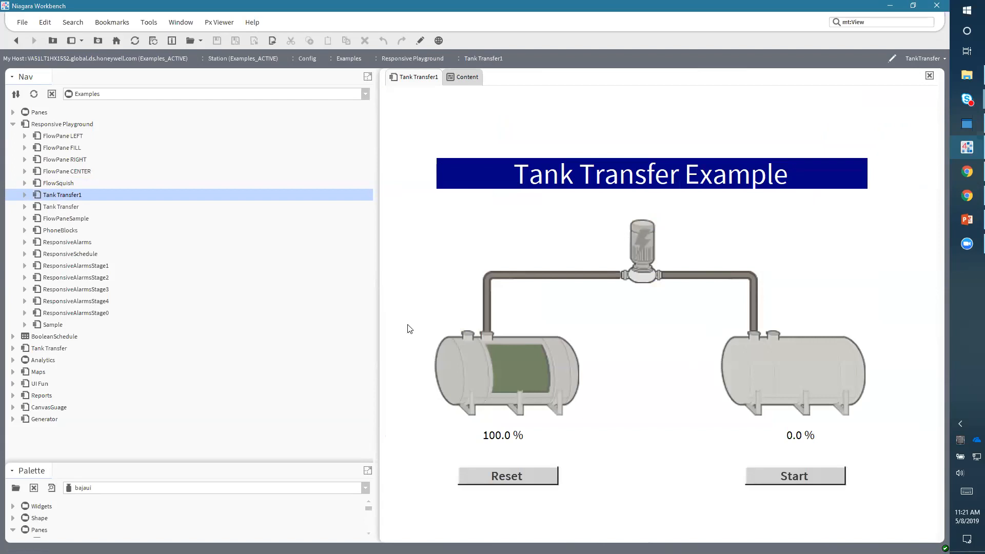
# - Switch to Chrome, open Tank Transfer1 from the page's navigation sidebar, and close the sidebar
pyautogui.click(966, 172)
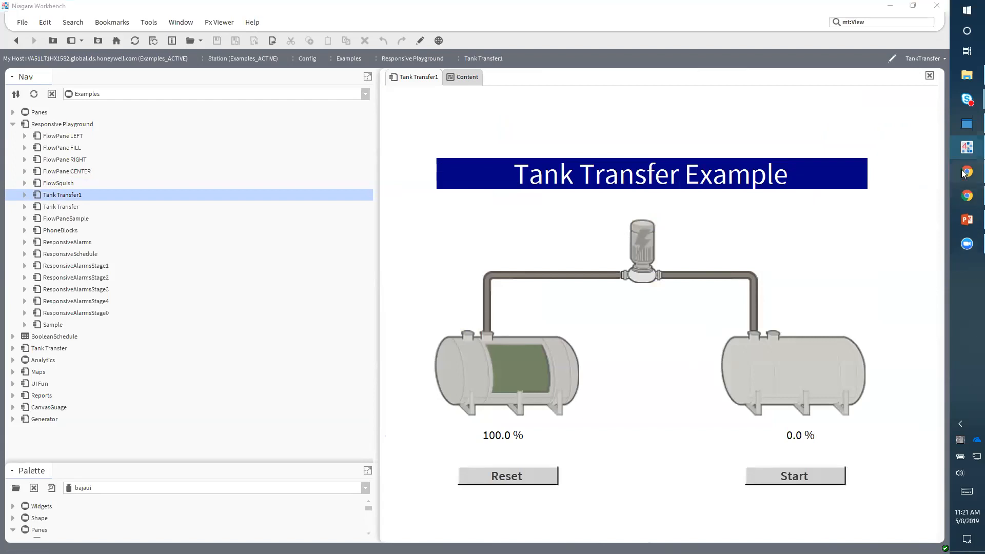
pyautogui.click(190, 91)
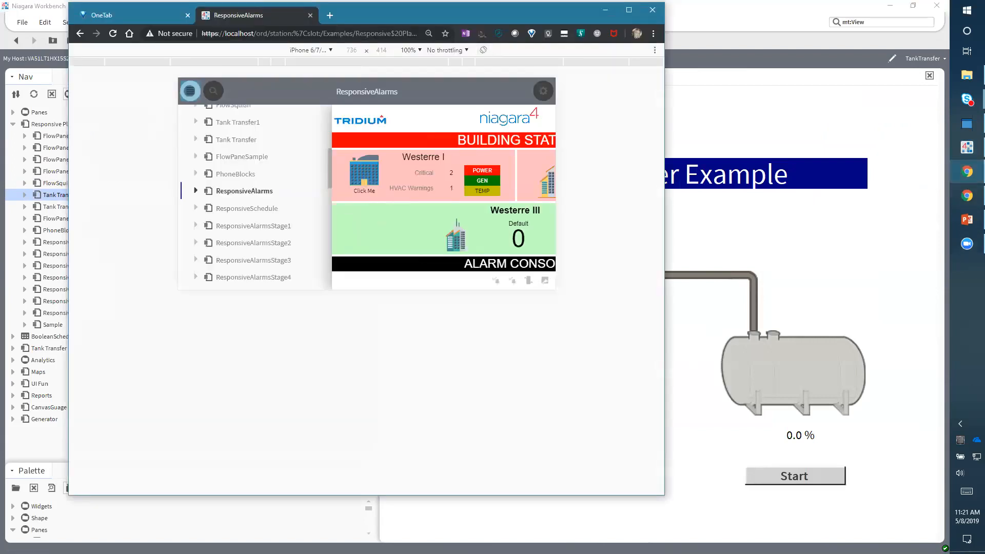
pyautogui.scroll(-3, 259, 212)
pyautogui.scroll(4, 259, 212)
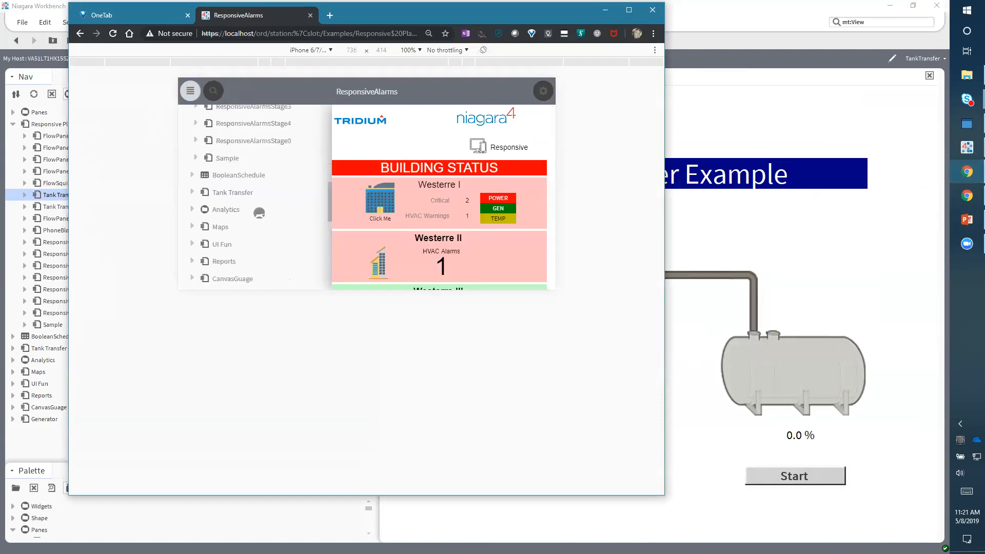
pyautogui.scroll(2, 259, 211)
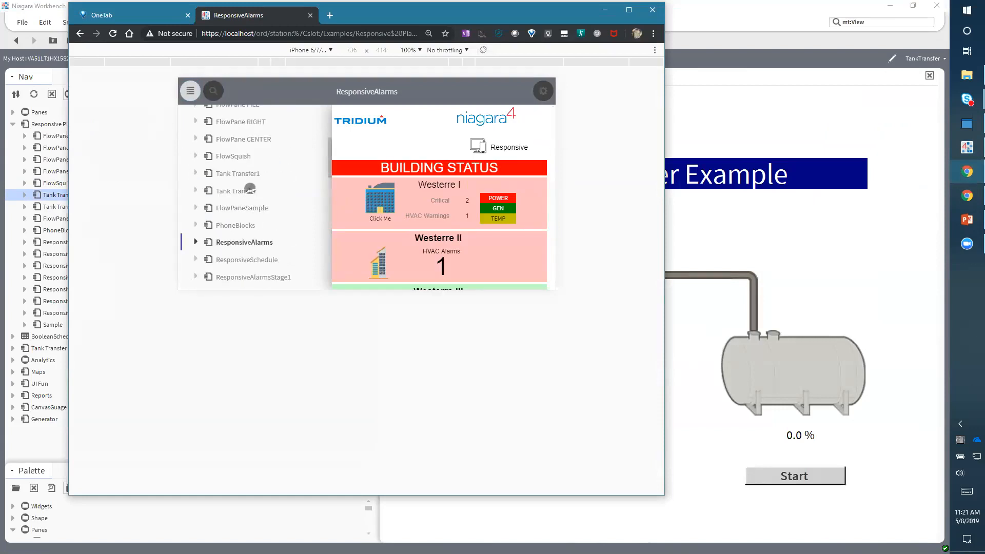
pyautogui.click(239, 172)
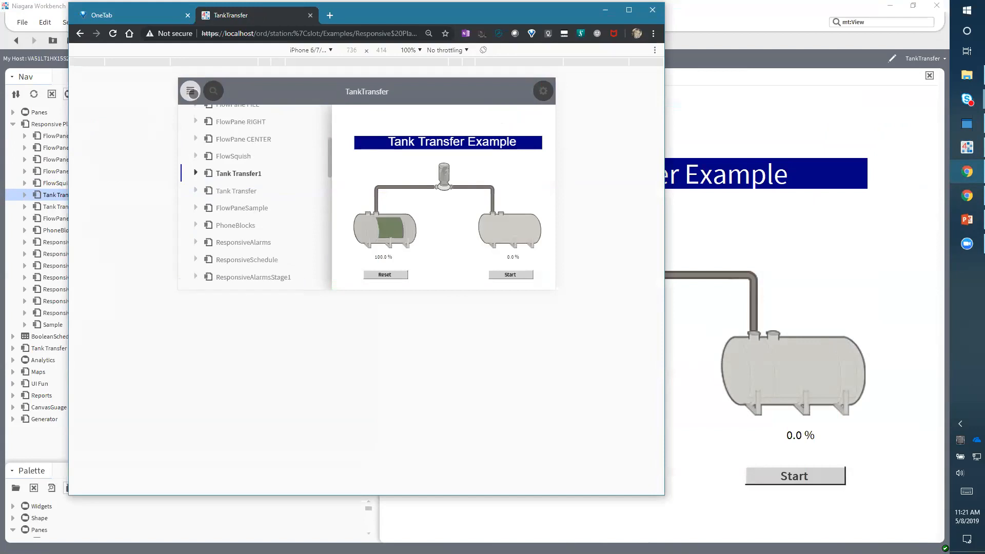
pyautogui.click(190, 90)
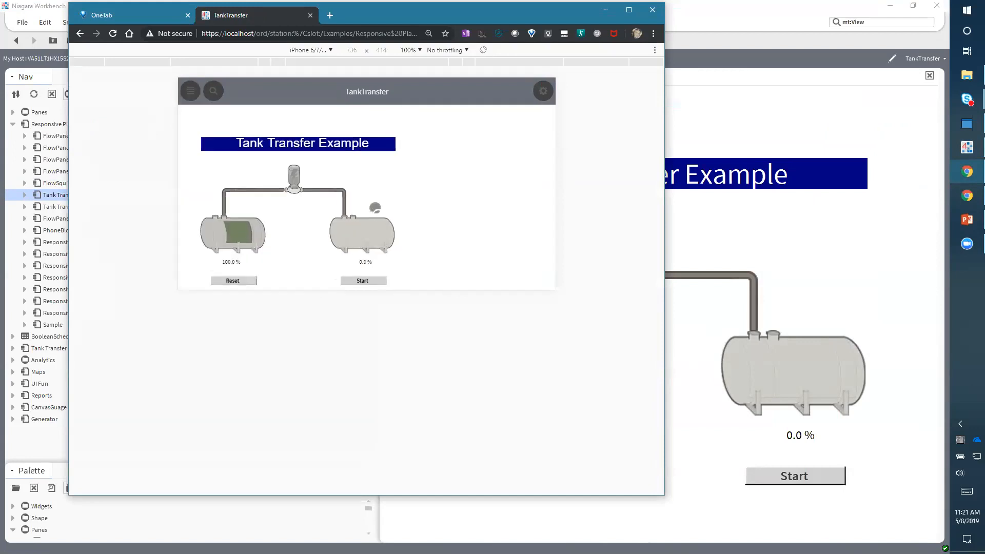
# - Switch the device emulation to iPad and start the tank transfer
pyautogui.click(310, 51)
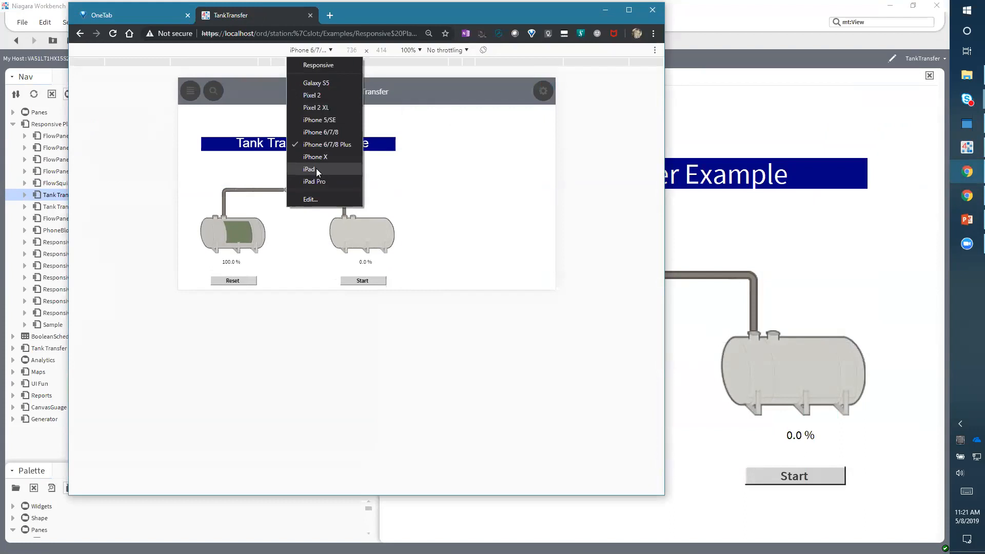
pyautogui.click(316, 169)
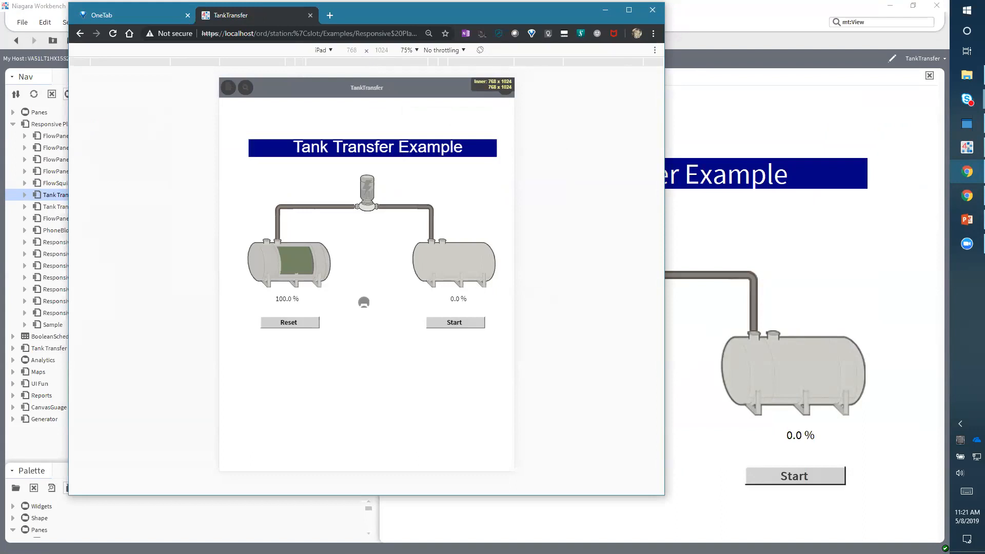
pyautogui.click(455, 321)
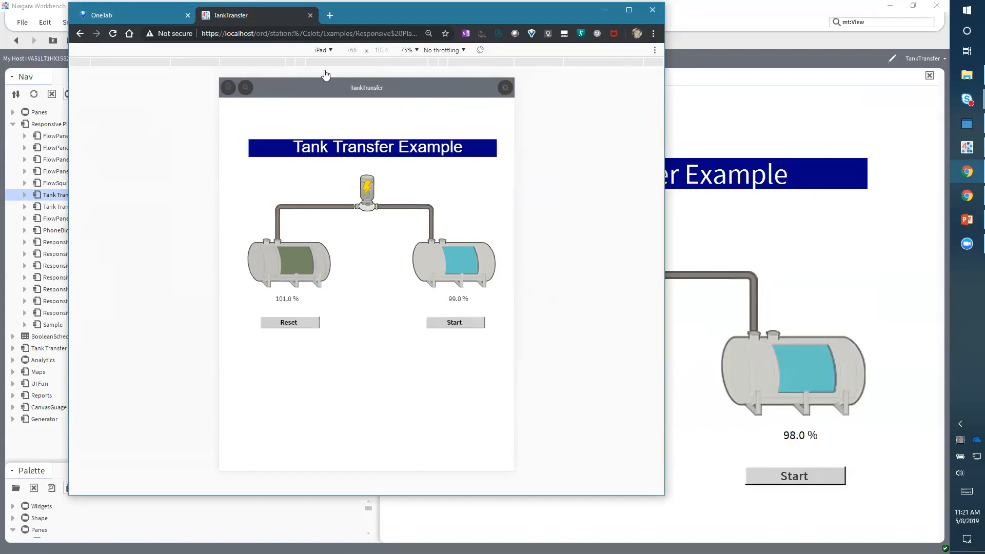
# - Change the emulated device to iPhone X, then to iPhone 5/SE, and rotate it to portrait
pyautogui.click(321, 50)
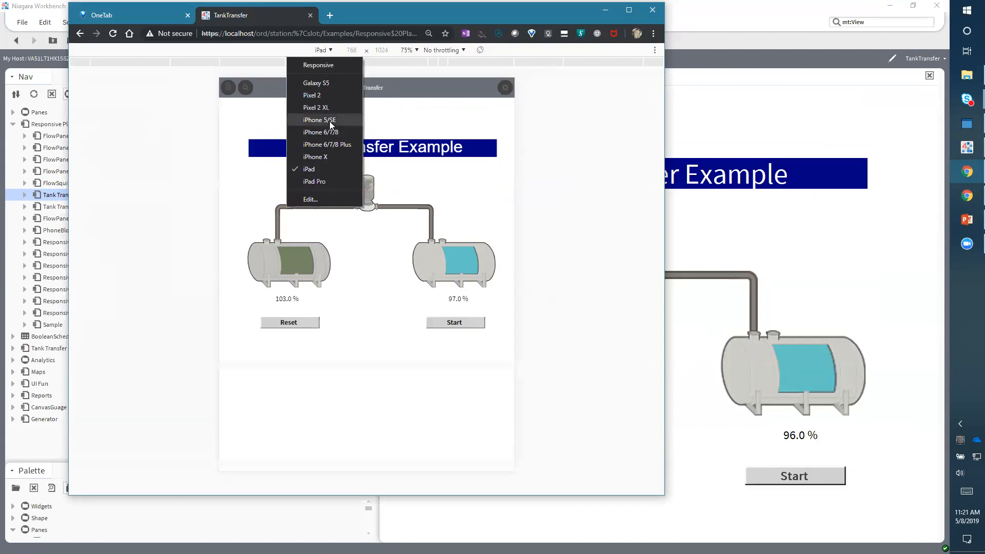
pyautogui.click(335, 154)
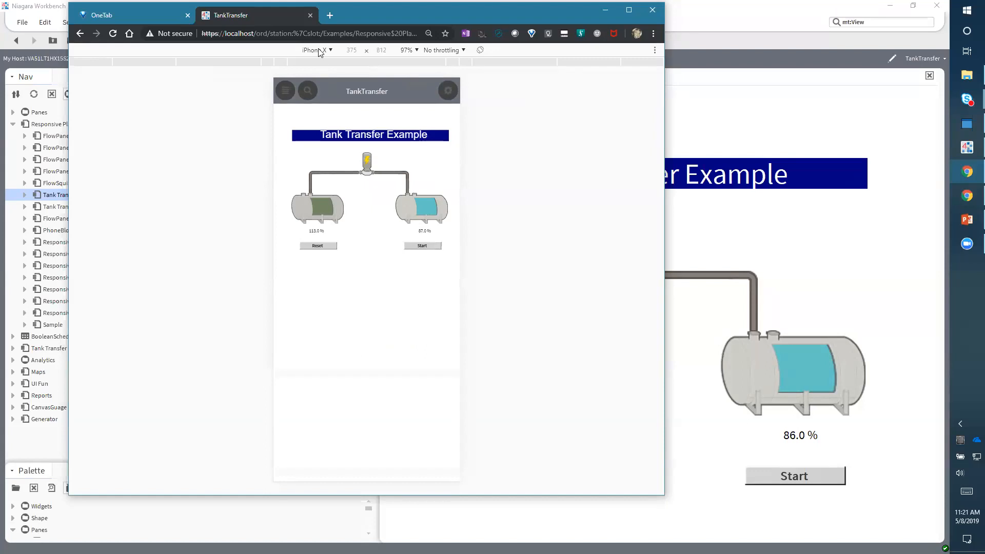
pyautogui.click(319, 51)
pyautogui.click(324, 119)
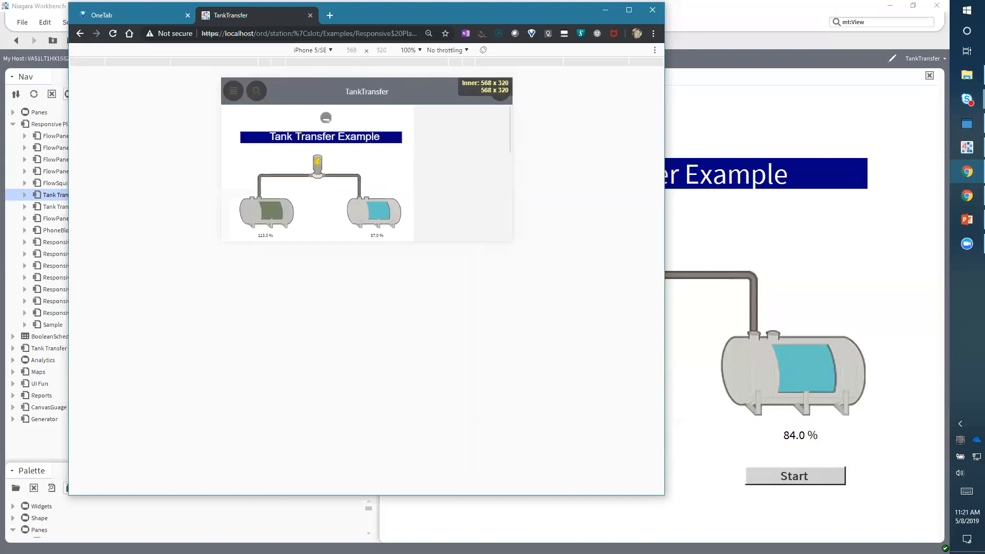
pyautogui.click(483, 50)
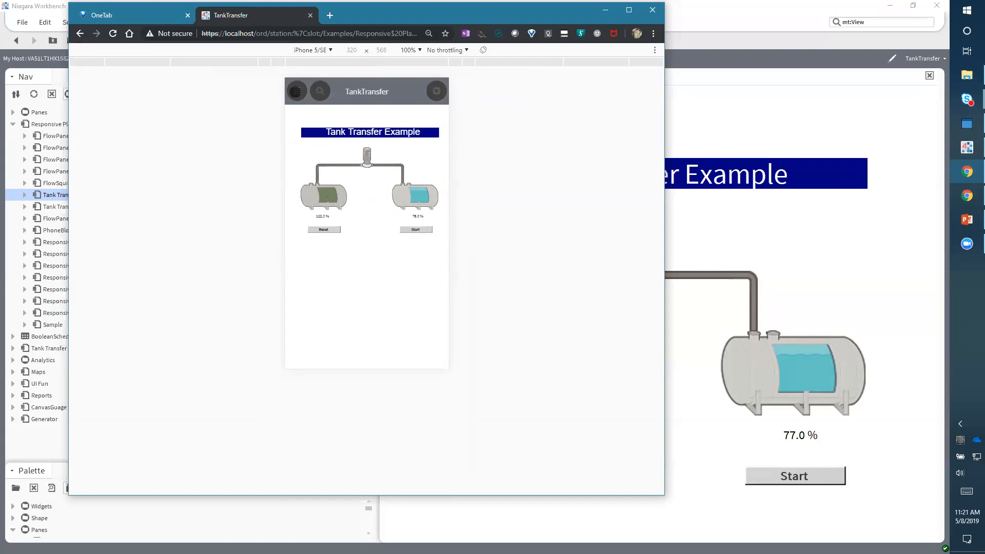
# - Open ResponsiveTankTransfer from the page's navigation sidebar and scroll through its widgets
pyautogui.click(296, 91)
pyautogui.click(345, 190)
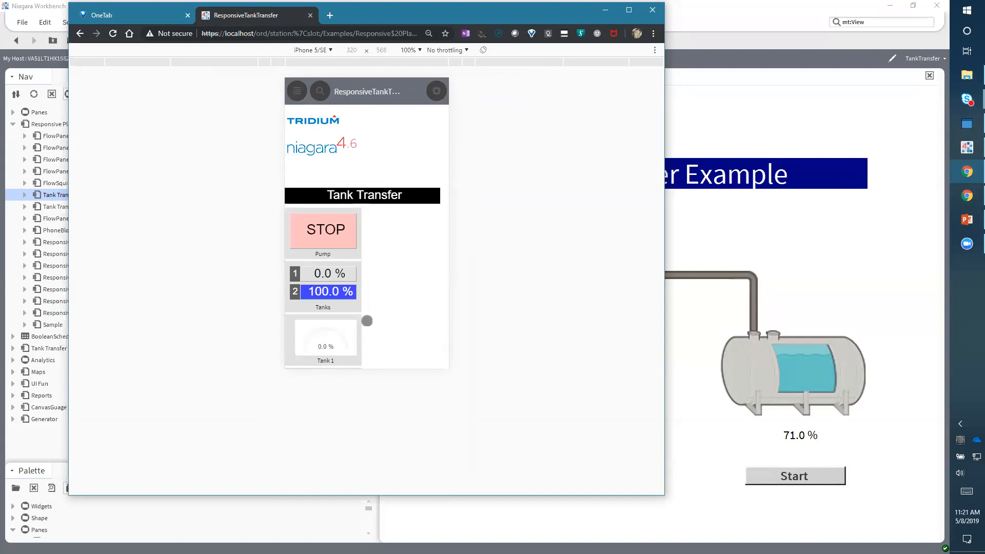
pyautogui.moveTo(394, 325); pyautogui.dragTo(408, 169)
pyautogui.moveTo(403, 323); pyautogui.dragTo(410, 174)
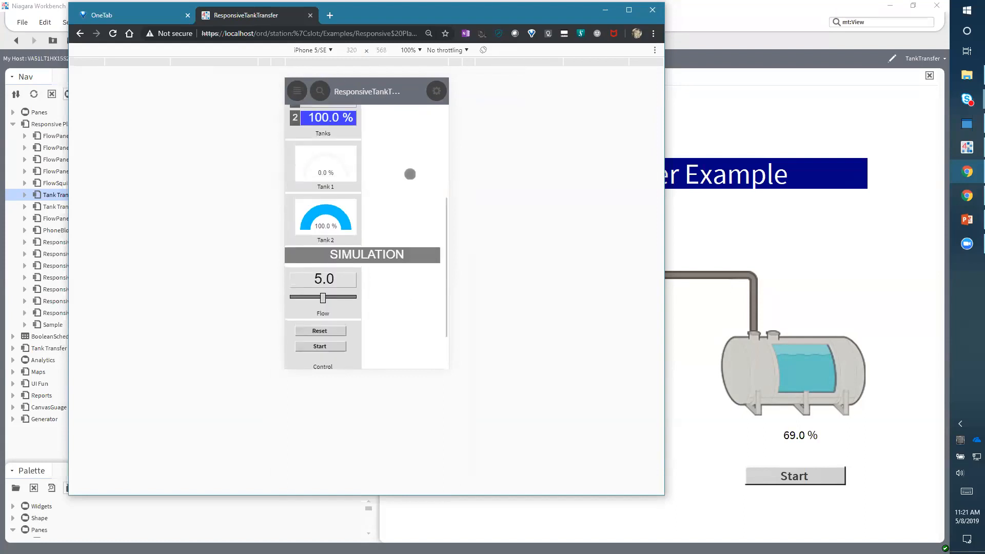
pyautogui.scroll(10, 410, 174)
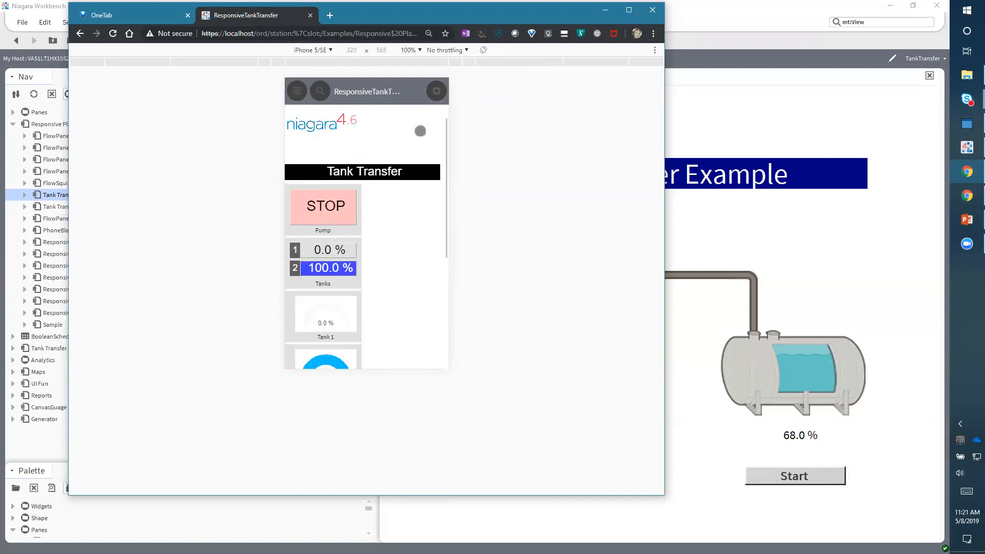
# - Rotate the emulated phone to landscape, then reset and start the tank transfer simulation
pyautogui.click(483, 50)
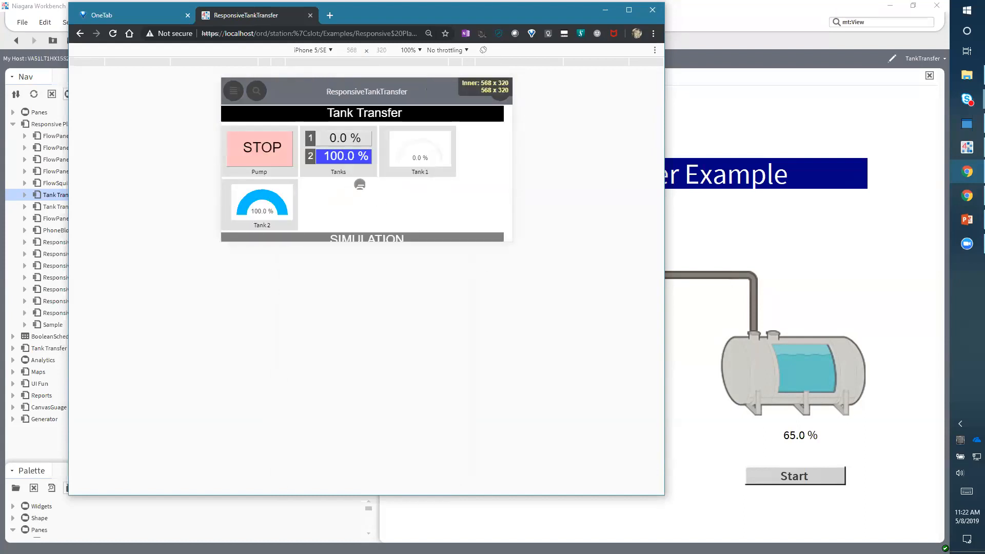
pyautogui.moveTo(444, 205); pyautogui.dragTo(443, 121)
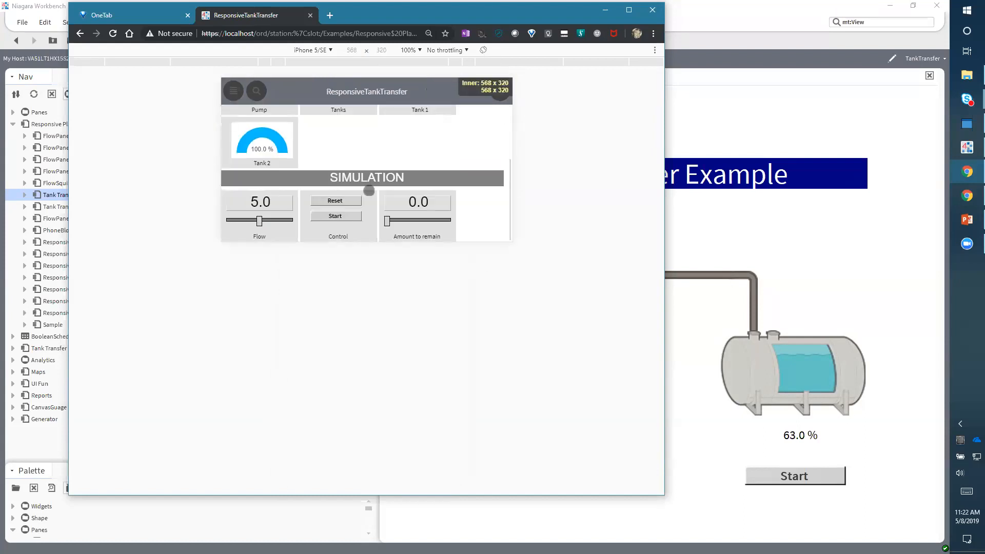
pyautogui.click(335, 202)
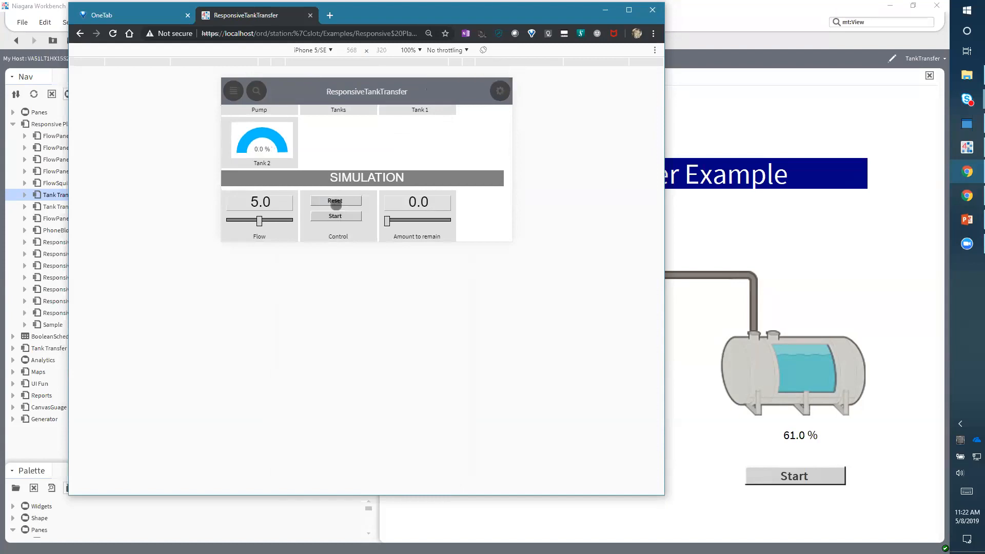
pyautogui.click(335, 216)
pyautogui.moveTo(385, 133); pyautogui.dragTo(345, 193)
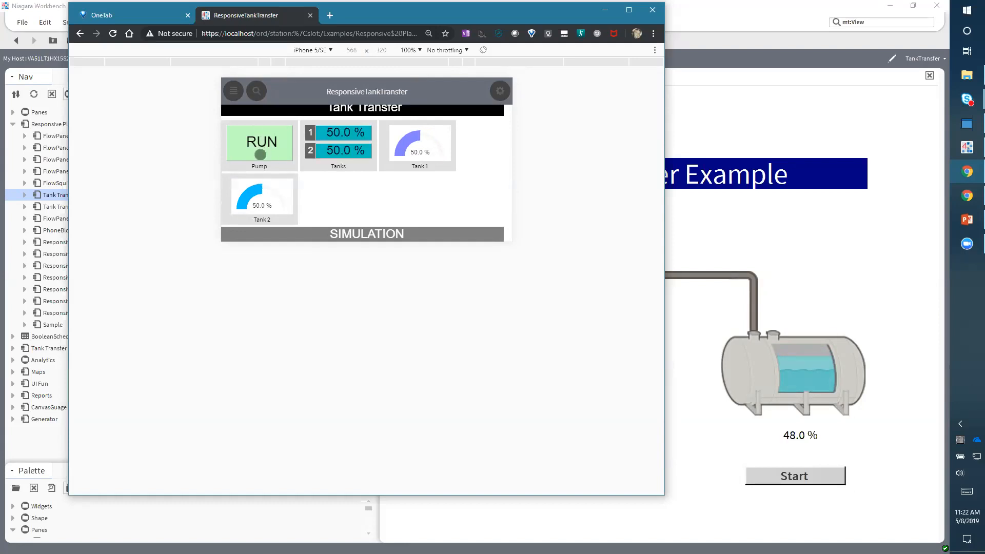
# - Open the page's navigation sidebar and browse through the station tree
pyautogui.click(234, 91)
pyautogui.scroll(-5, 312, 190)
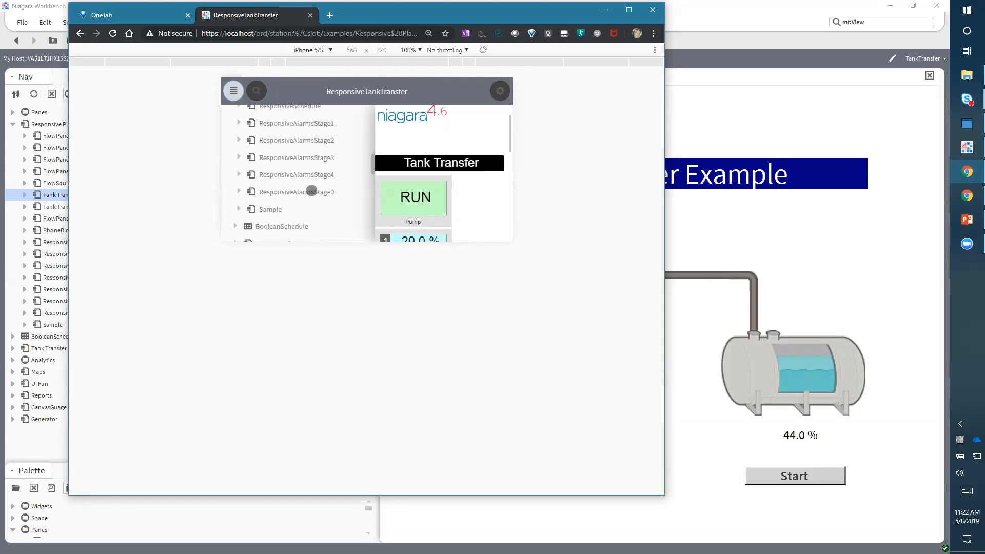
pyautogui.scroll(-3, 317, 209)
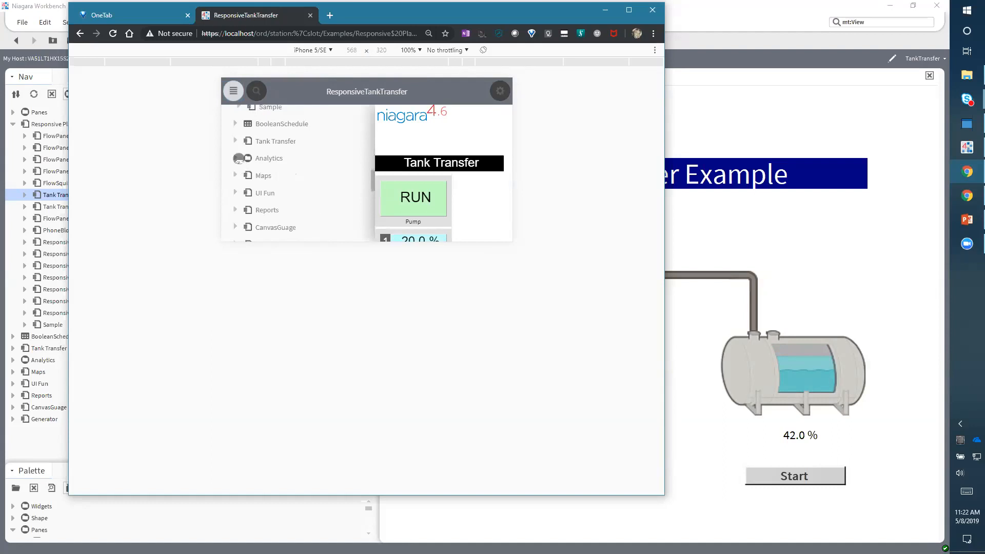
pyautogui.scroll(-2, 299, 174)
pyautogui.scroll(5, 299, 174)
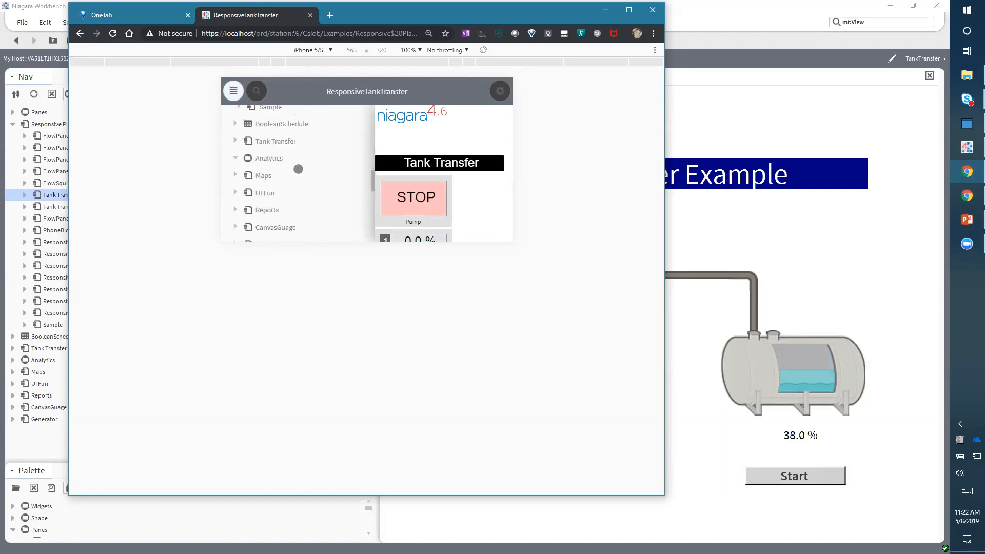
pyautogui.scroll(2, 298, 169)
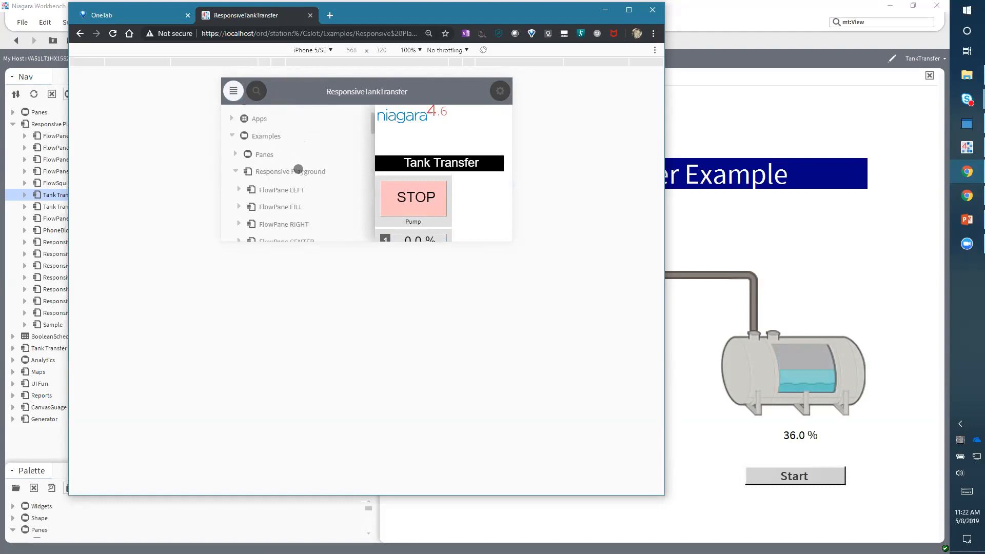
pyautogui.click(237, 170)
pyautogui.scroll(-1, 297, 171)
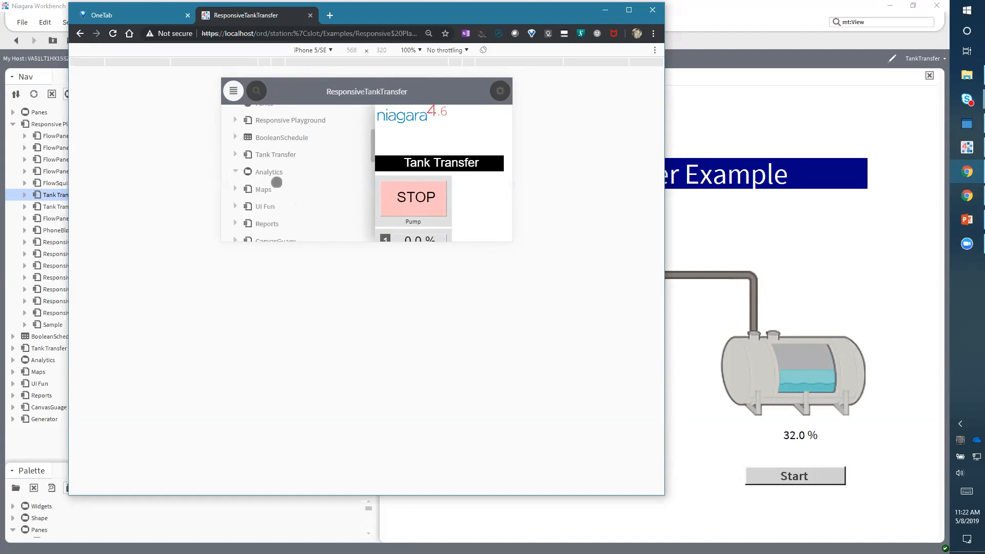
pyautogui.scroll(-1, 276, 182)
pyautogui.scroll(-1, 329, 179)
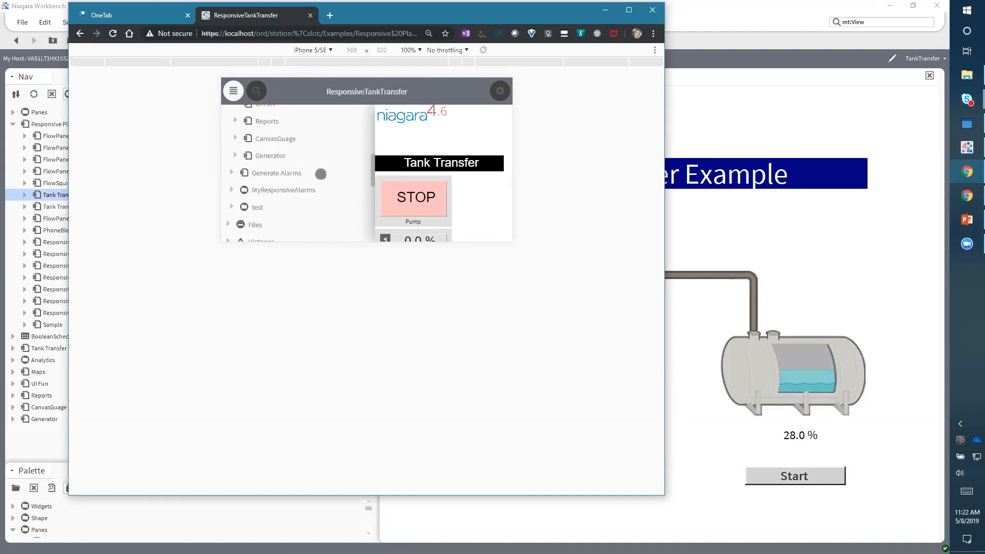
pyautogui.scroll(3, 314, 170)
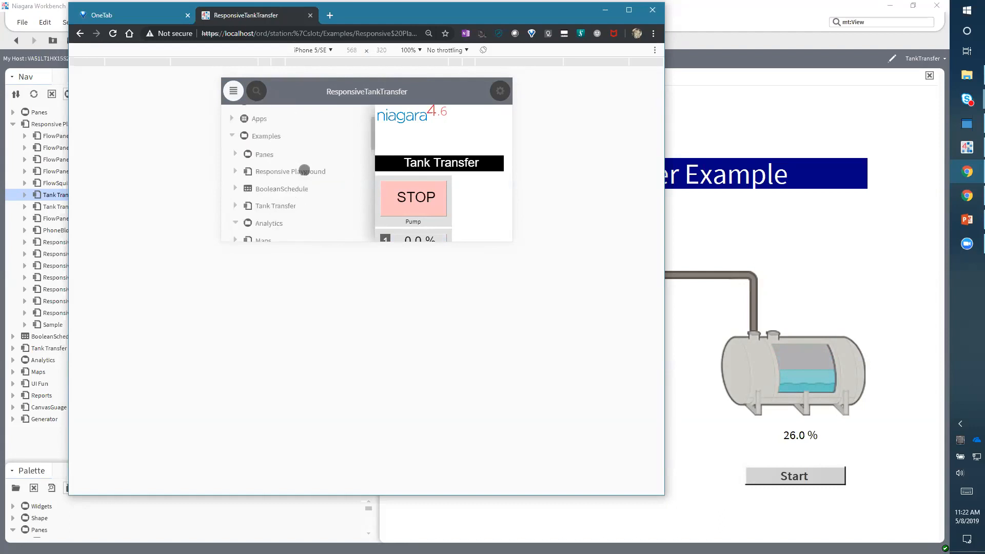
pyautogui.scroll(-1, 323, 214)
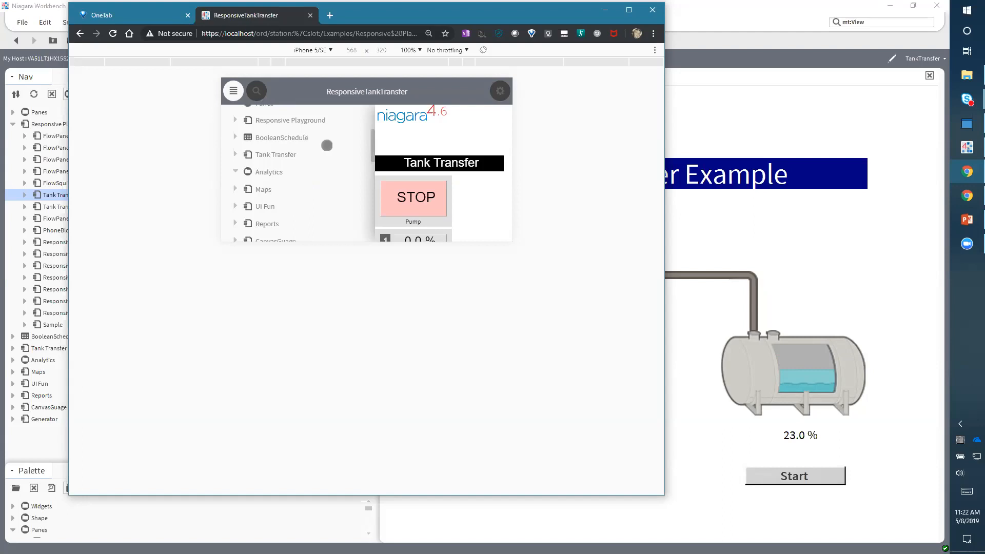
pyautogui.scroll(2, 307, 157)
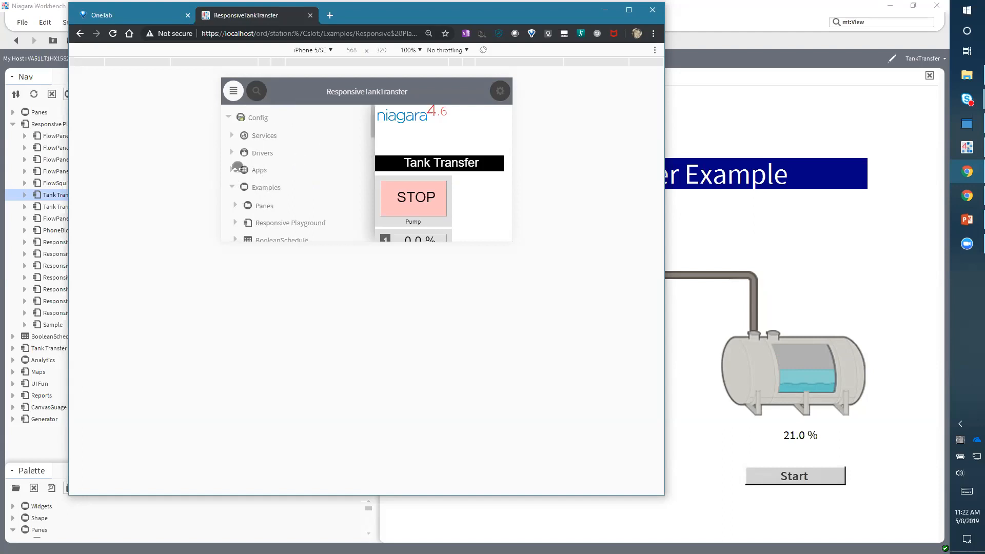
# - Back in Workbench, open the Analytics Comfort view and raise the CO2 slider to 900 ppm
pyautogui.click(762, 116)
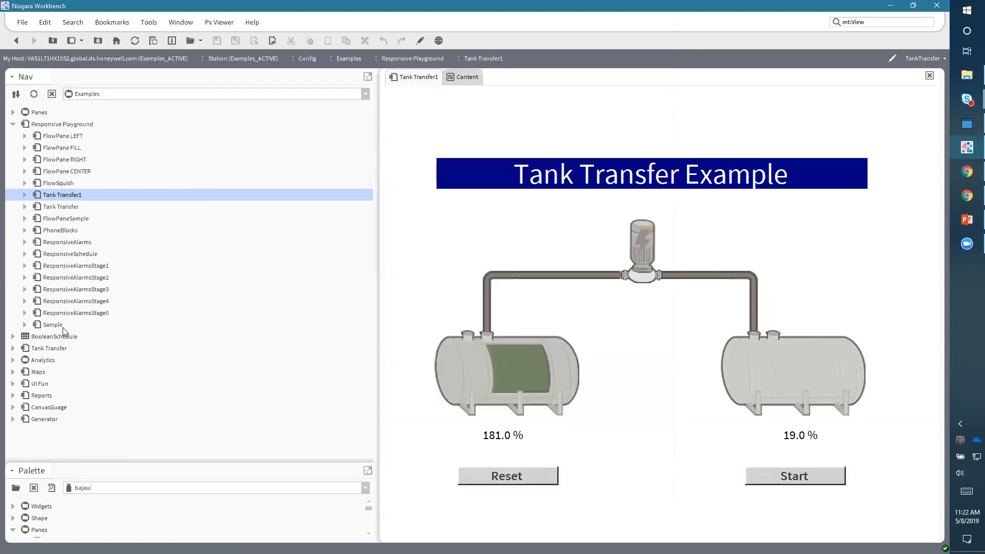
pyautogui.click(13, 359)
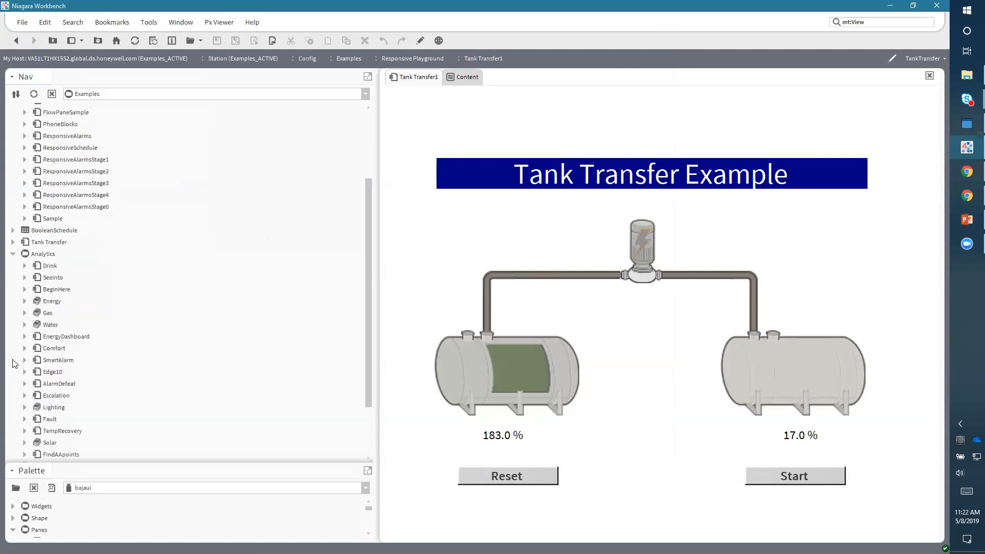
pyautogui.click(51, 348)
pyautogui.doubleClick(51, 348)
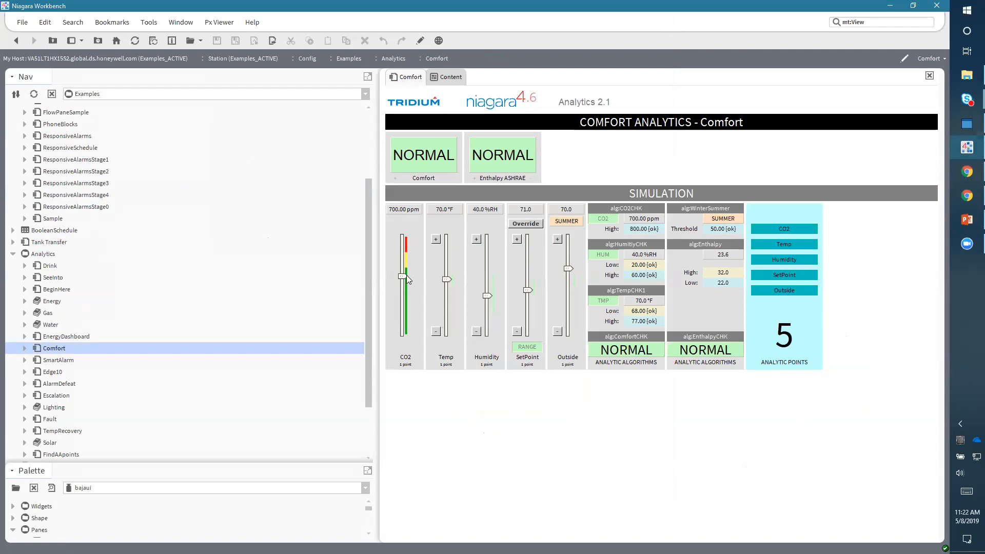
pyautogui.moveTo(404, 276); pyautogui.dragTo(407, 255)
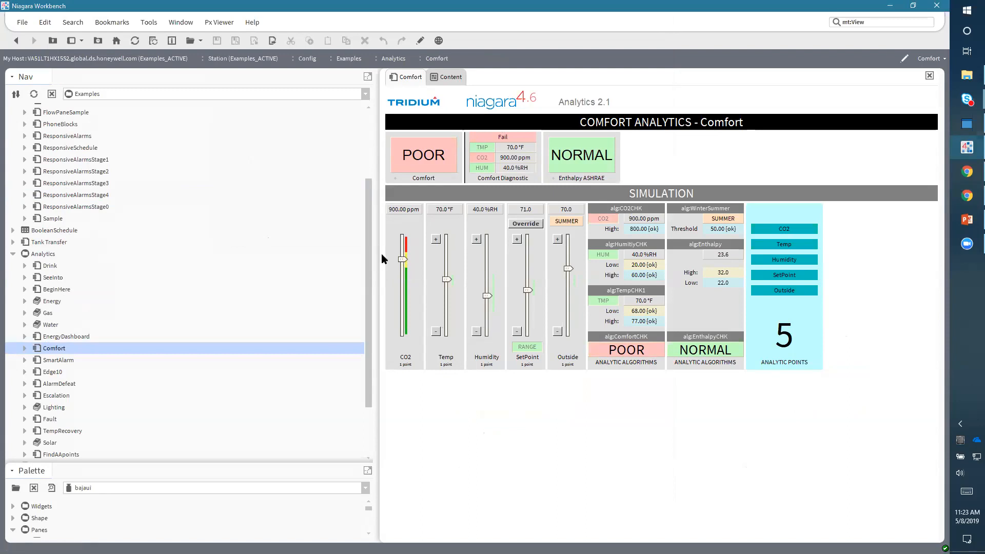
# - Narrow the Nav sidebar, collapse Responsive Playground, expand Panes and open SplitResponsive
pyautogui.moveTo(522, 251); pyautogui.dragTo(330, 263)
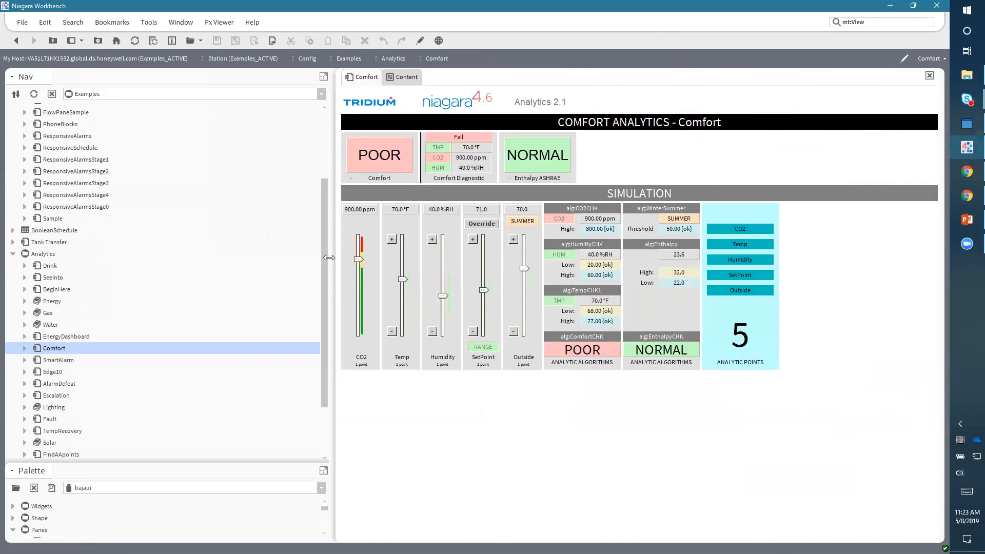
pyautogui.scroll(3, 207, 223)
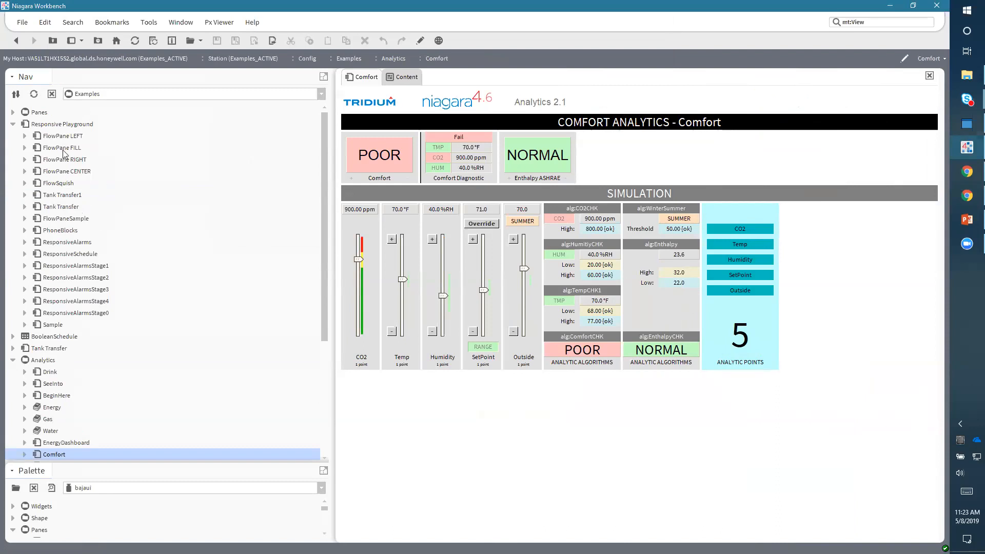
pyautogui.click(13, 124)
pyautogui.click(13, 112)
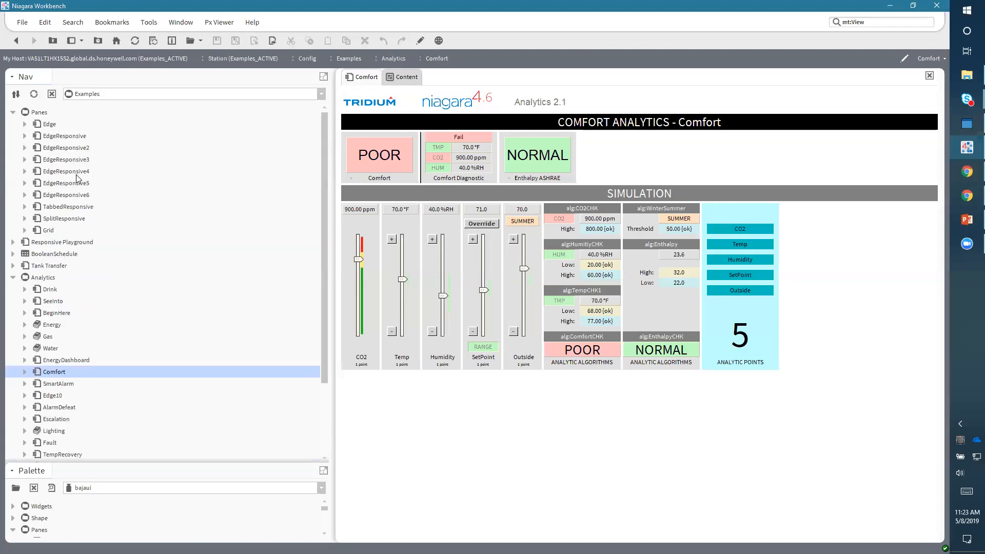
pyautogui.doubleClick(58, 219)
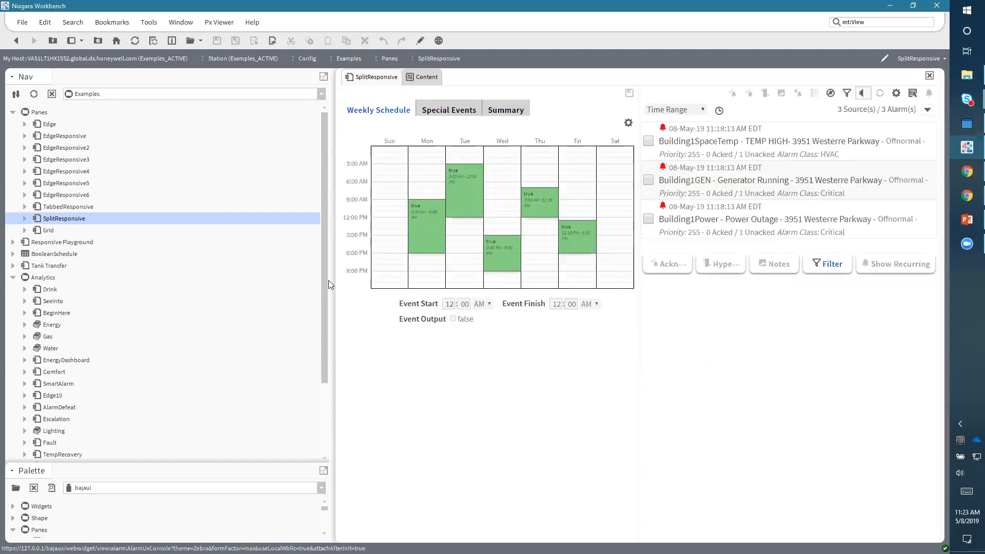
# - Narrow the Nav sidebar further and expand the SplitResponsive widget tree down to its web widgets
pyautogui.moveTo(329, 280); pyautogui.dragTo(248, 278)
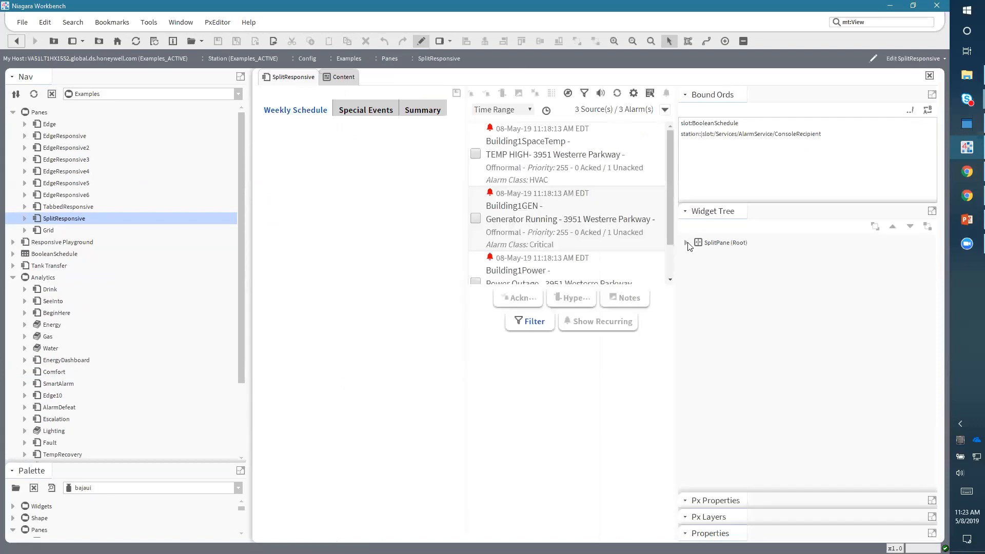
pyautogui.click(699, 254)
pyautogui.click(697, 278)
pyautogui.click(710, 266)
pyautogui.click(710, 301)
pyautogui.click(722, 278)
pyautogui.click(721, 326)
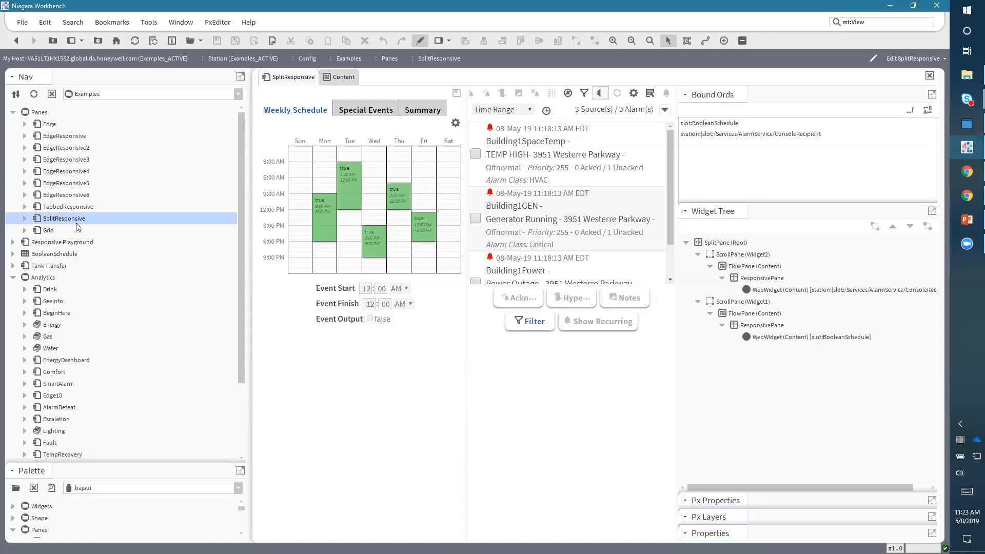
# - Open TabbedResponsive and widen the Nav sidebar to watch it reflow
pyautogui.doubleClick(70, 207)
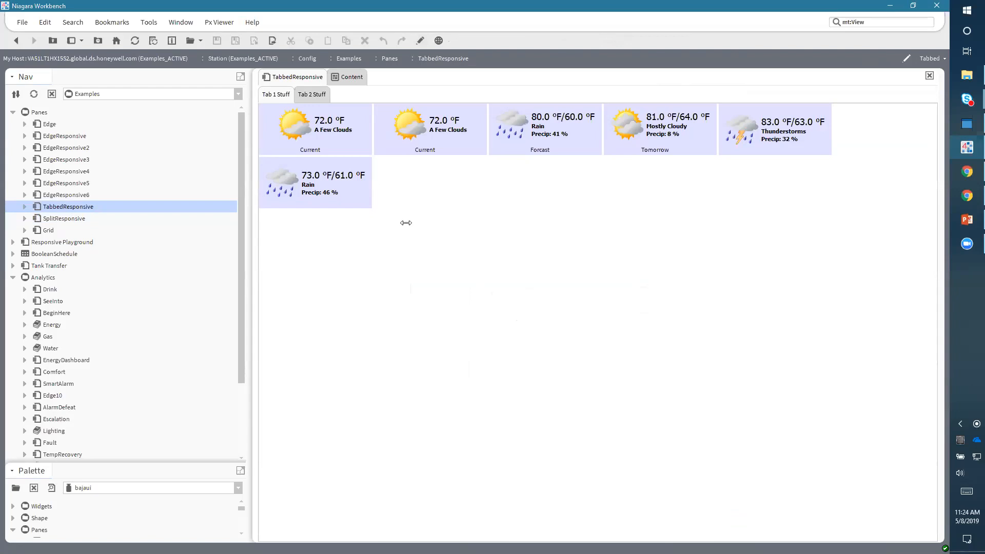
pyautogui.moveTo(528, 251); pyautogui.dragTo(530, 251)
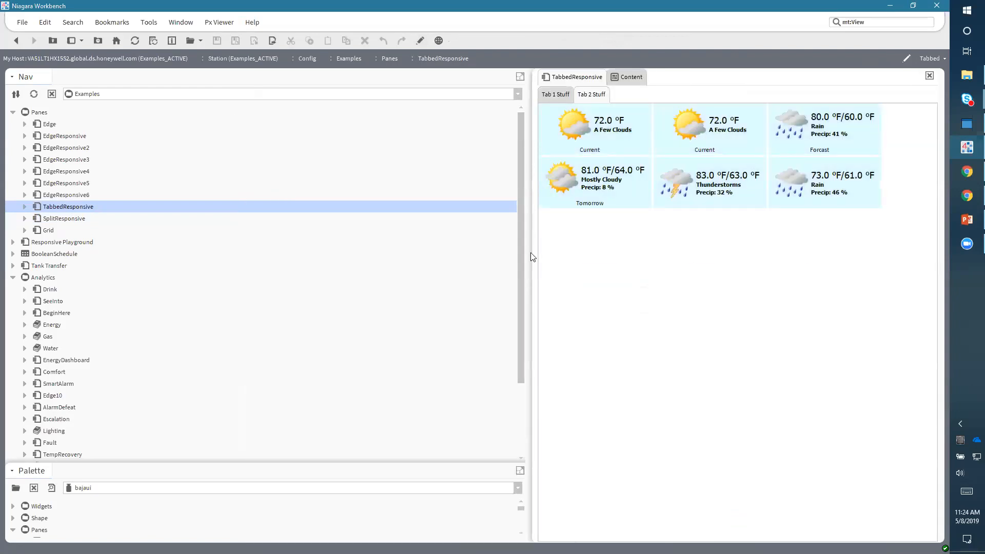
# - Narrow the Nav sidebar to reflow the TabbedResponsive view, then switch to the Chrome window with device emulation
pyautogui.moveTo(533, 252); pyautogui.dragTo(485, 254)
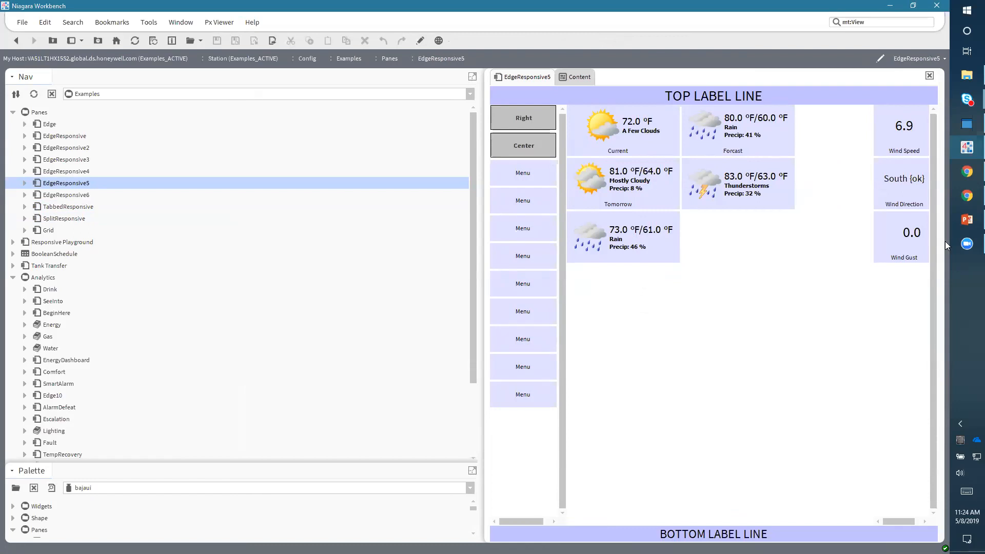
pyautogui.click(966, 195)
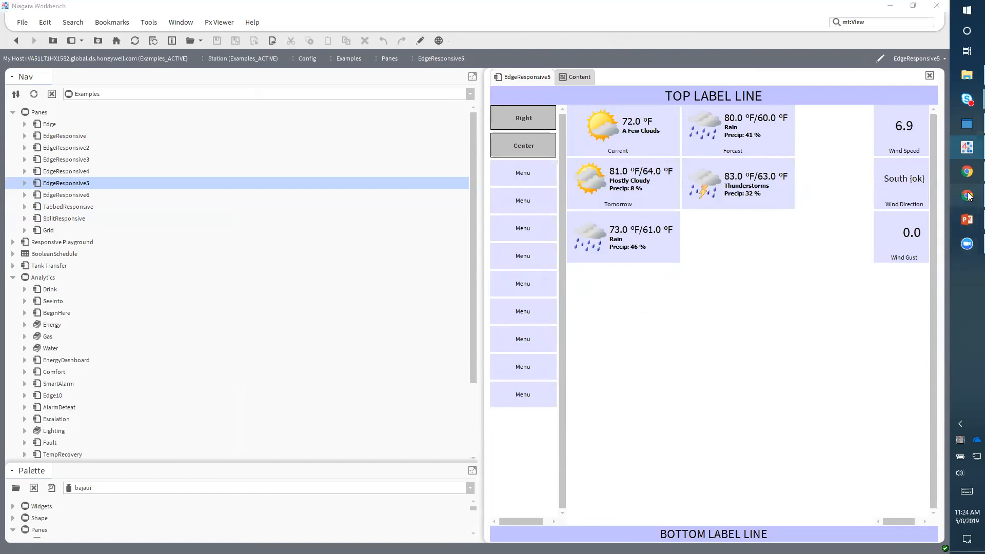
pyautogui.click(968, 173)
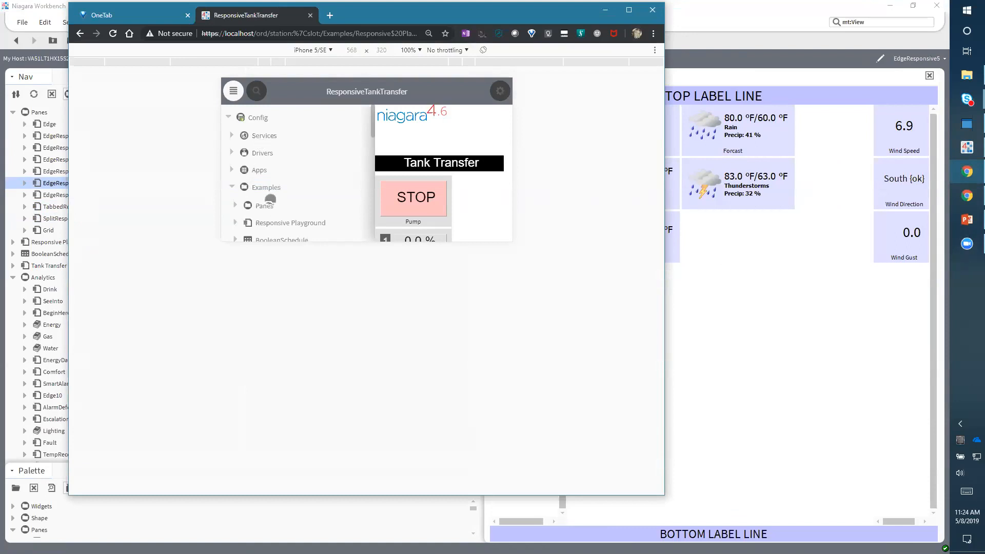
# - In the emulated iPhone 5/SE view, open Panes > EdgeResponsive5 and hide the navigation menu
pyautogui.click(236, 205)
pyautogui.scroll(-2, 296, 179)
pyautogui.click(284, 156)
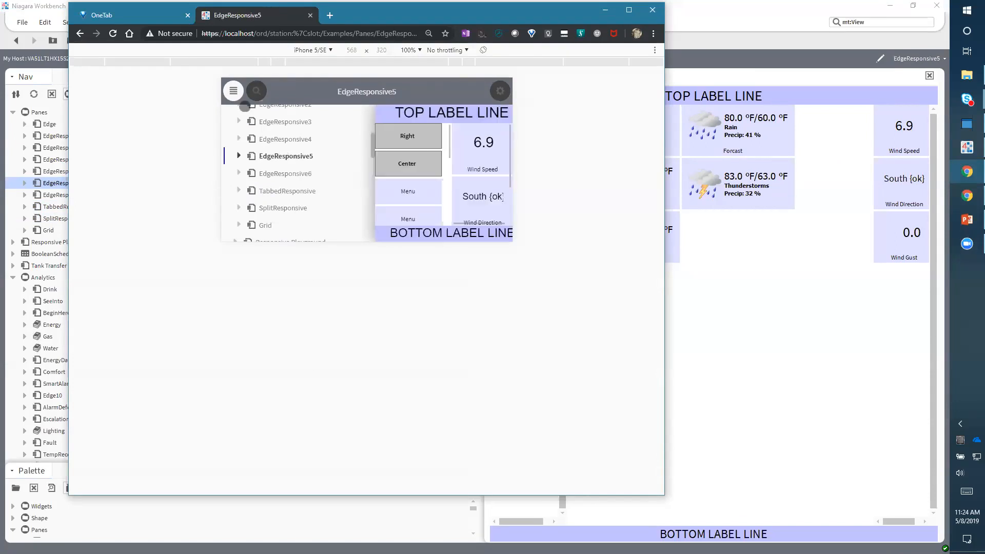
pyautogui.click(232, 91)
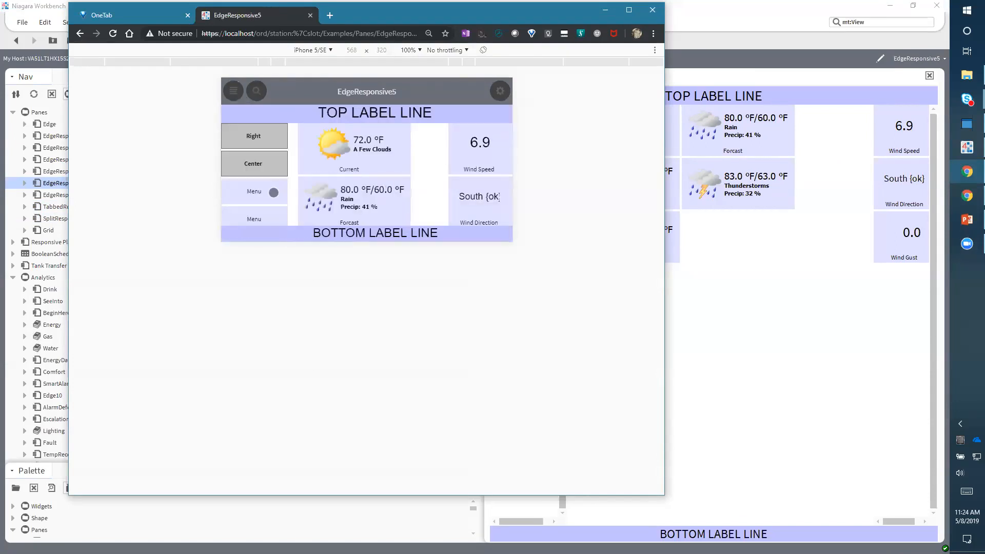
# - Scroll through the emulated EdgeResponsive5 panes and toggle the right side pane off with the Right button
pyautogui.moveTo(261, 207); pyautogui.dragTo(266, 136)
pyautogui.moveTo(250, 191); pyautogui.dragTo(260, 125)
pyautogui.moveTo(252, 215)
pyautogui.mouseDown()
pyautogui.moveTo(269, 149)
pyautogui.moveTo(259, 227)
pyautogui.mouseUp()
pyautogui.moveTo(264, 156); pyautogui.dragTo(272, 208)
pyautogui.moveTo(362, 221); pyautogui.dragTo(365, 119)
pyautogui.moveTo(360, 184); pyautogui.dragTo(357, 217)
pyautogui.moveTo(361, 154); pyautogui.dragTo(363, 213)
pyautogui.moveTo(483, 209)
pyautogui.mouseDown()
pyautogui.moveTo(486, 149)
pyautogui.moveTo(494, 205)
pyautogui.mouseUp()
pyautogui.click(254, 137)
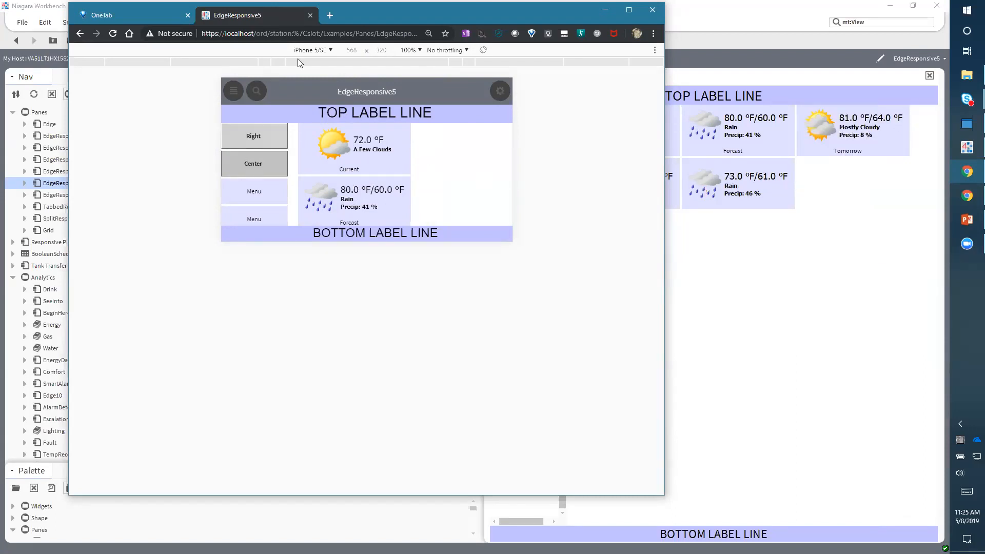
# - Switch the device emulation to Responsive and widen the viewport to about 887 × 347
pyautogui.click(311, 49)
pyautogui.click(313, 65)
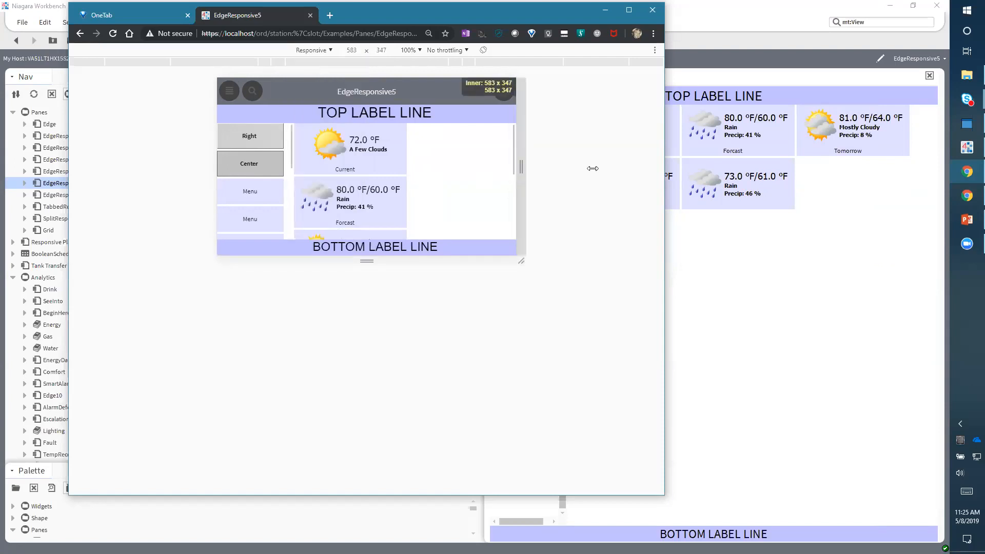
pyautogui.moveTo(592, 168); pyautogui.dragTo(597, 170)
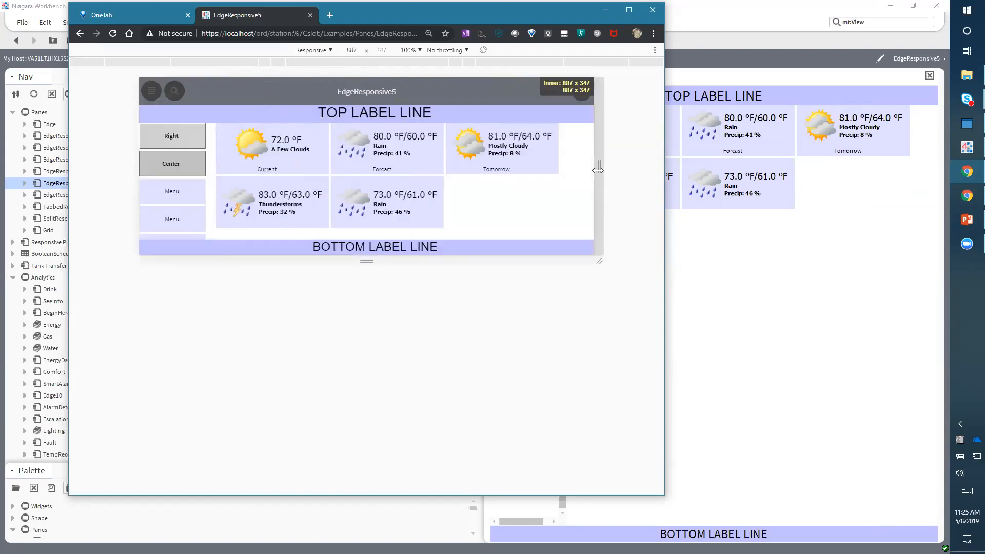
# - Toggle the right side pane on and off with the Right button, leaving it shown
pyautogui.click(159, 133)
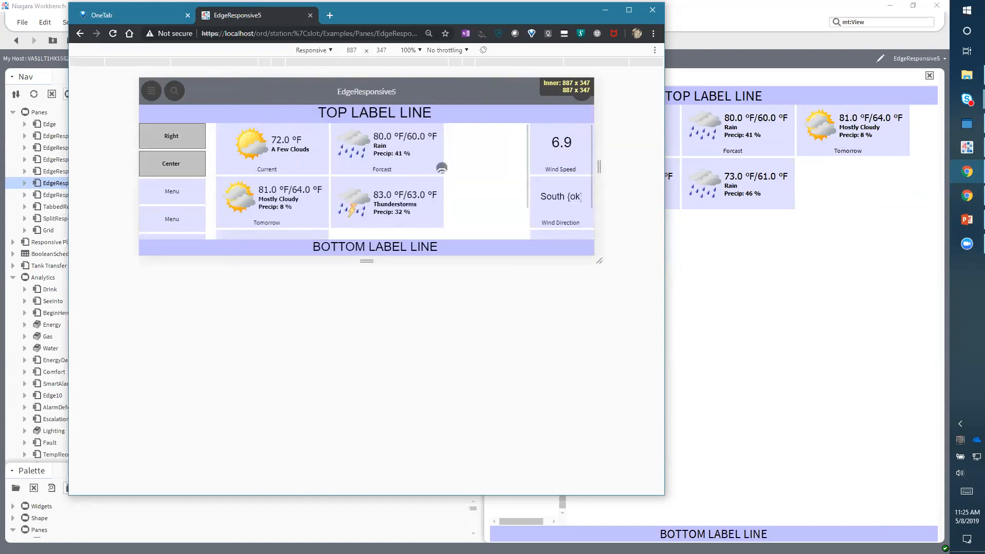
pyautogui.click(184, 136)
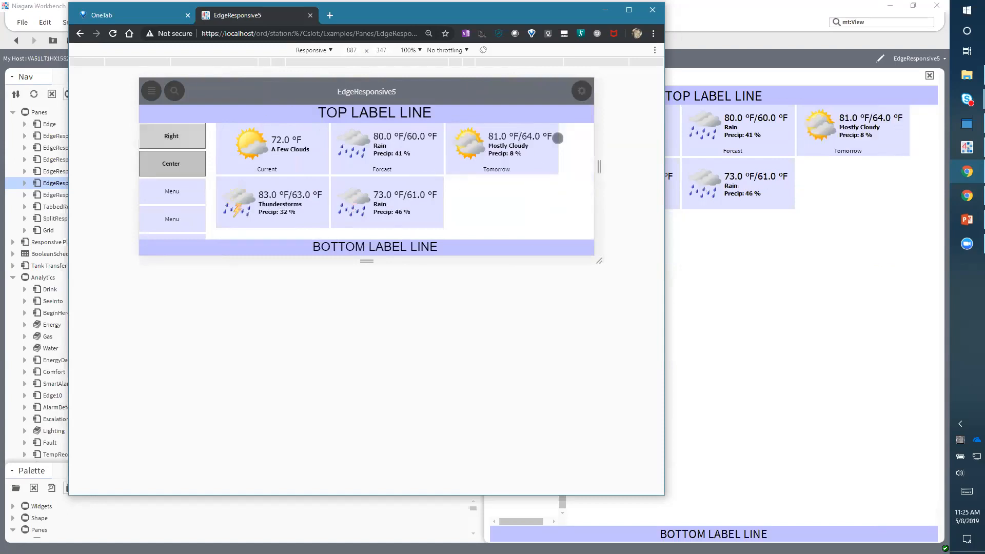
pyautogui.click(171, 135)
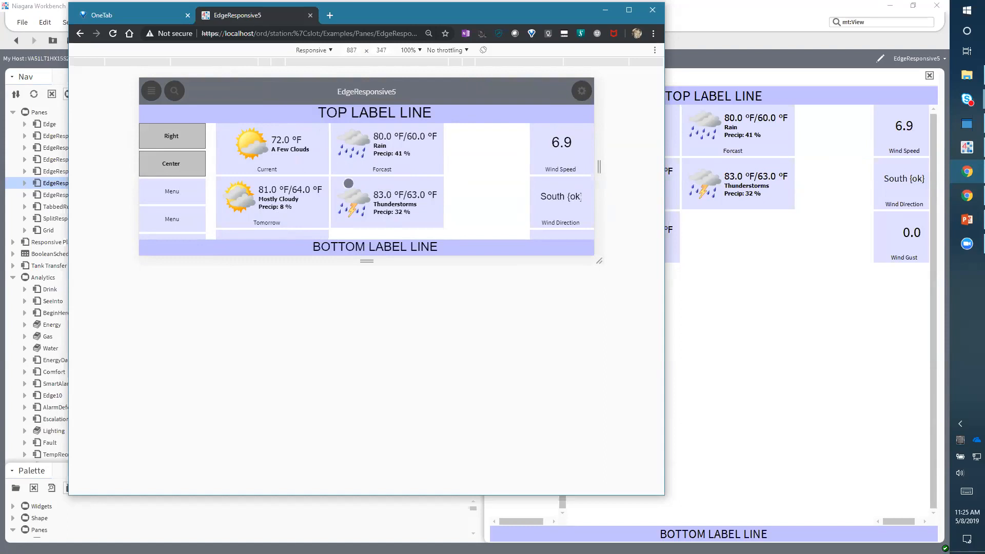
# - Back in Workbench, open the Analytics Drink view and narrow the Nav sidebar
pyautogui.click(324, 532)
pyautogui.doubleClick(50, 290)
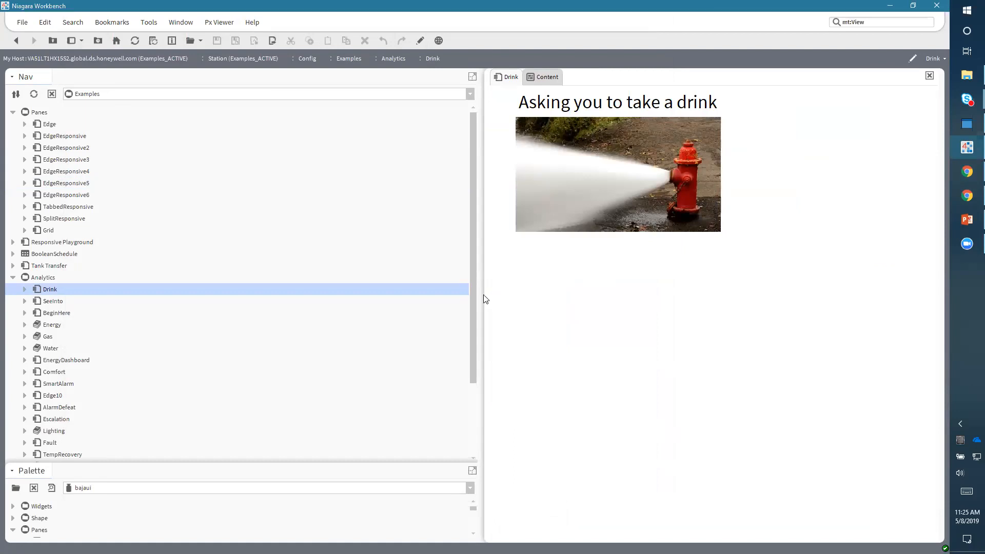
pyautogui.moveTo(477, 290); pyautogui.dragTo(328, 285)
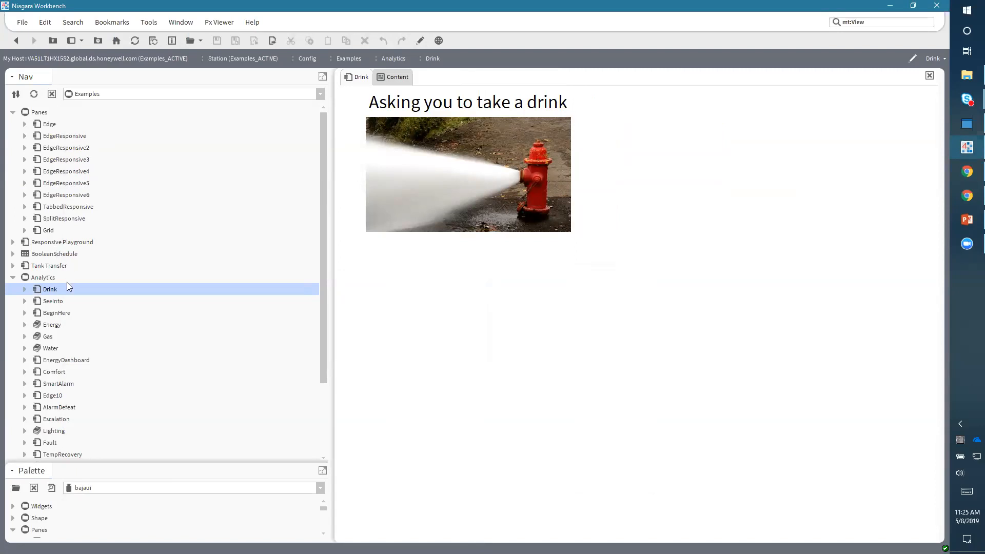
# - Expand Responsive Playground and open its PhoneBlocks view
pyautogui.scroll(-2, 82, 311)
pyautogui.scroll(2, 70, 265)
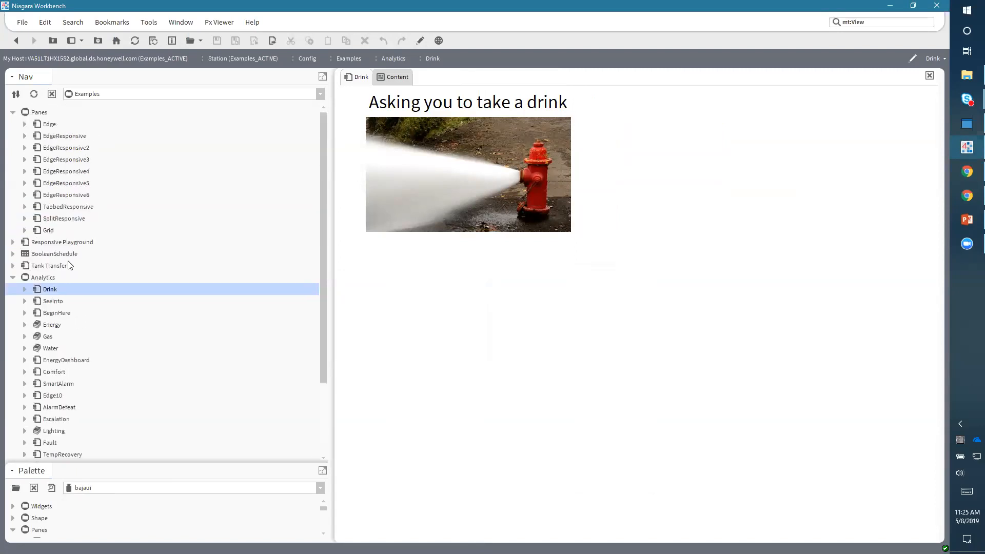
pyautogui.click(14, 242)
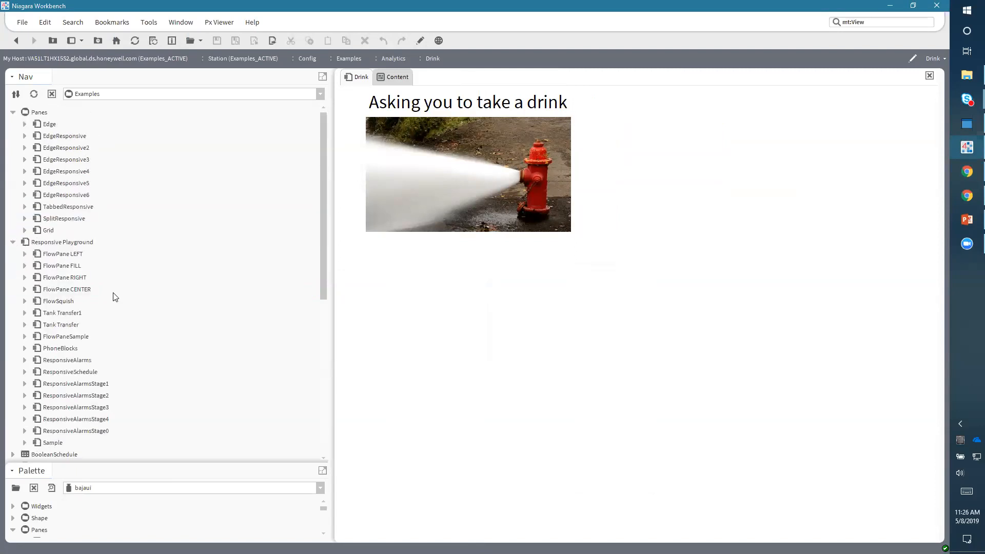
pyautogui.doubleClick(48, 348)
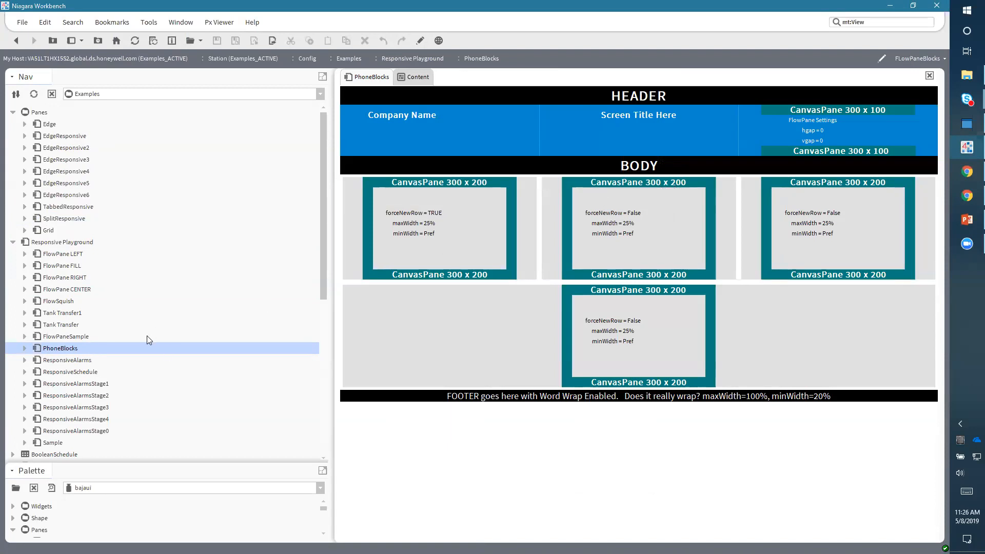
# - Open the ResponsiveSchedule view from Responsive Playground
pyautogui.click(75, 373)
pyautogui.doubleClick(75, 373)
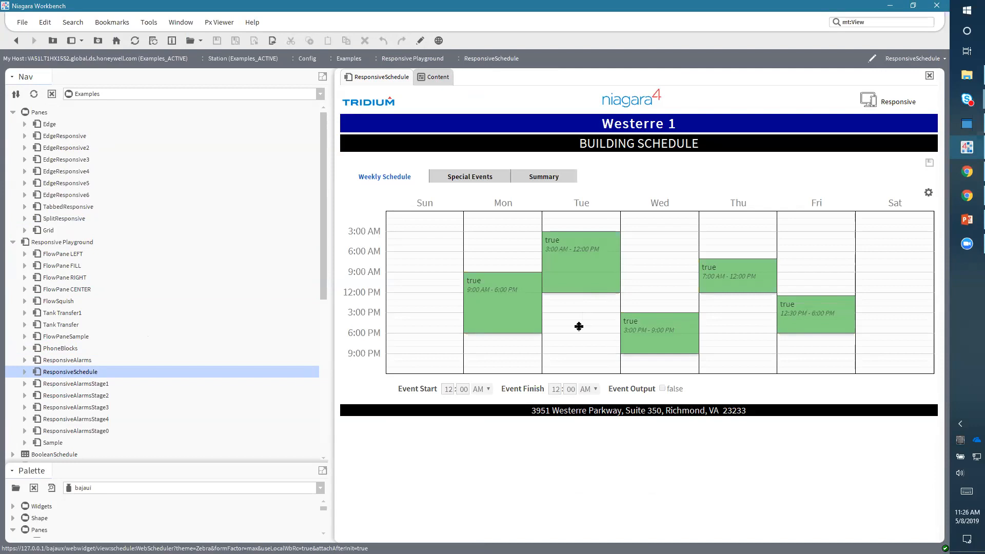
pyautogui.moveTo(578, 326); pyautogui.dragTo(578, 332)
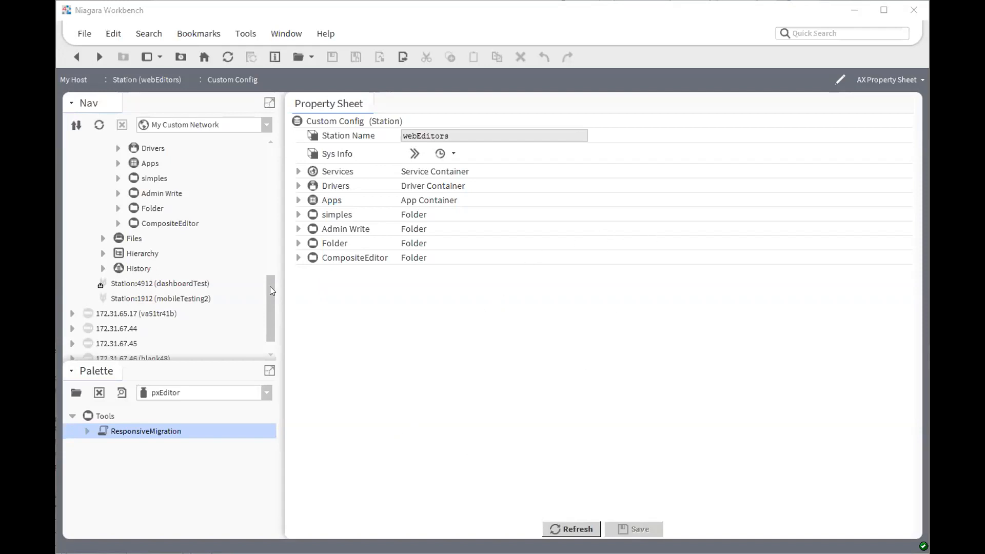
# - In the webEditors station, open scaling.px from the recent ords list
pyautogui.scroll(1, 229, 307)
pyautogui.scroll(3, 229, 306)
pyautogui.scroll(-3, 229, 307)
pyautogui.scroll(3, 229, 307)
pyautogui.scroll(-3, 229, 307)
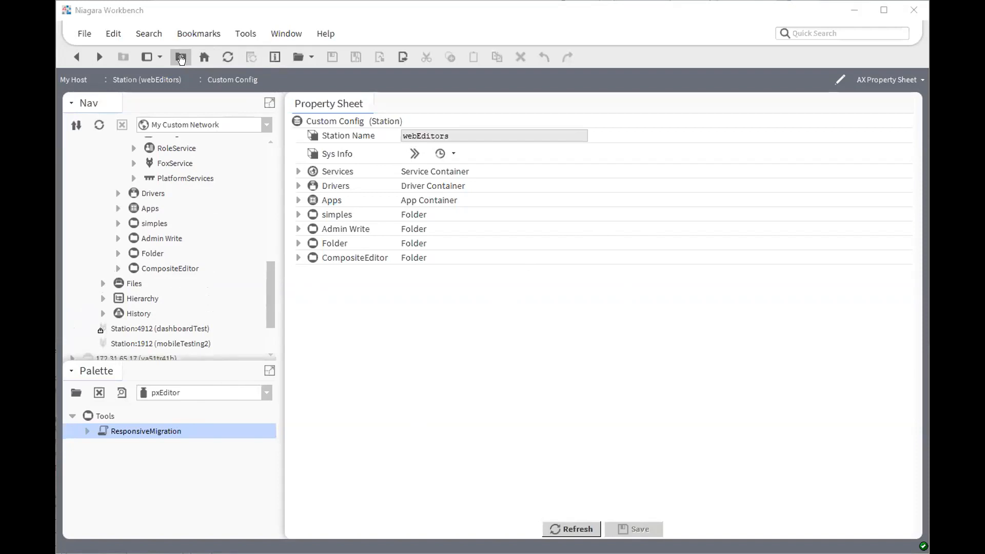
pyautogui.click(180, 57)
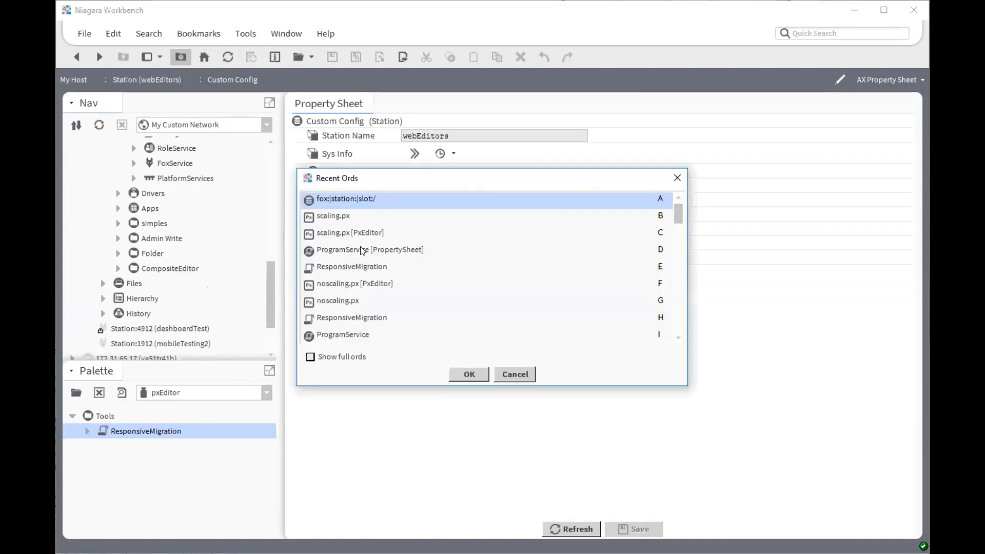
pyautogui.doubleClick(340, 214)
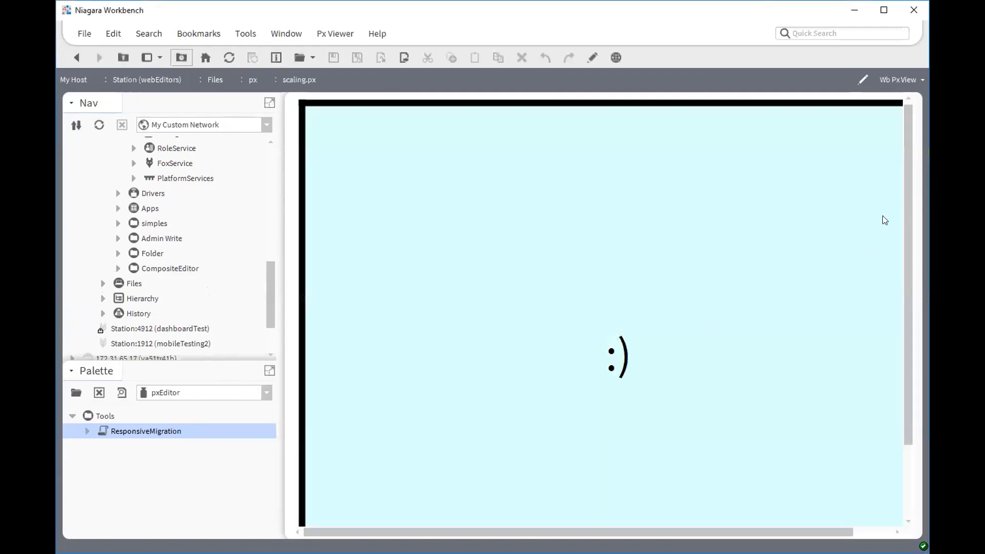
# - Widen and narrow the Nav sidebar to examine how the scaling.px canvas resizes
pyautogui.scroll(-3, 853, 276)
pyautogui.scroll(3, 854, 275)
pyautogui.moveTo(650, 531); pyautogui.dragTo(600, 527)
pyautogui.moveTo(273, 277); pyautogui.dragTo(567, 276)
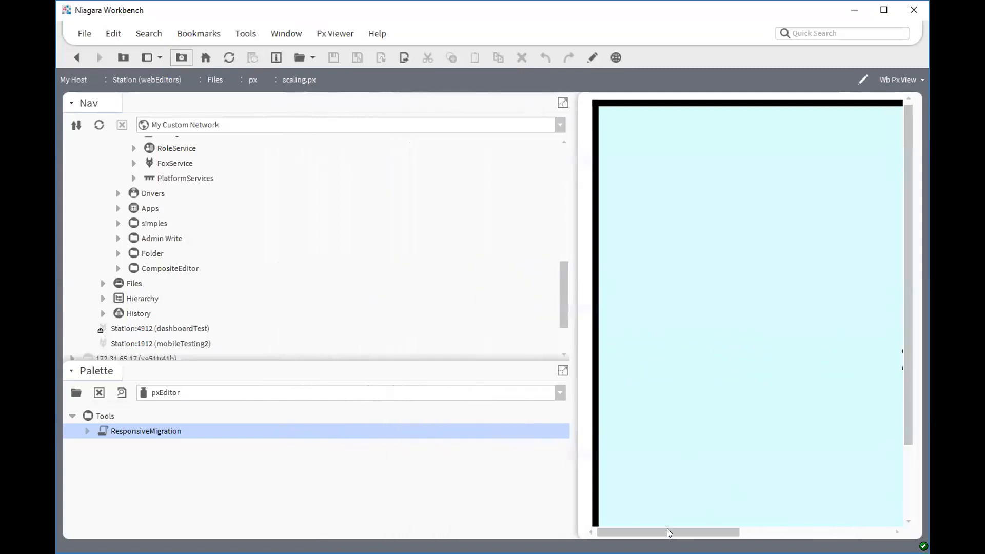
pyautogui.moveTo(668, 532); pyautogui.dragTo(601, 532)
pyautogui.moveTo(691, 533); pyautogui.dragTo(672, 528)
pyautogui.moveTo(570, 306); pyautogui.dragTo(342, 297)
# - Switch scaling.px to the Px Editor and set the CanvasPane's scale to Fit Ratio
pyautogui.click(591, 57)
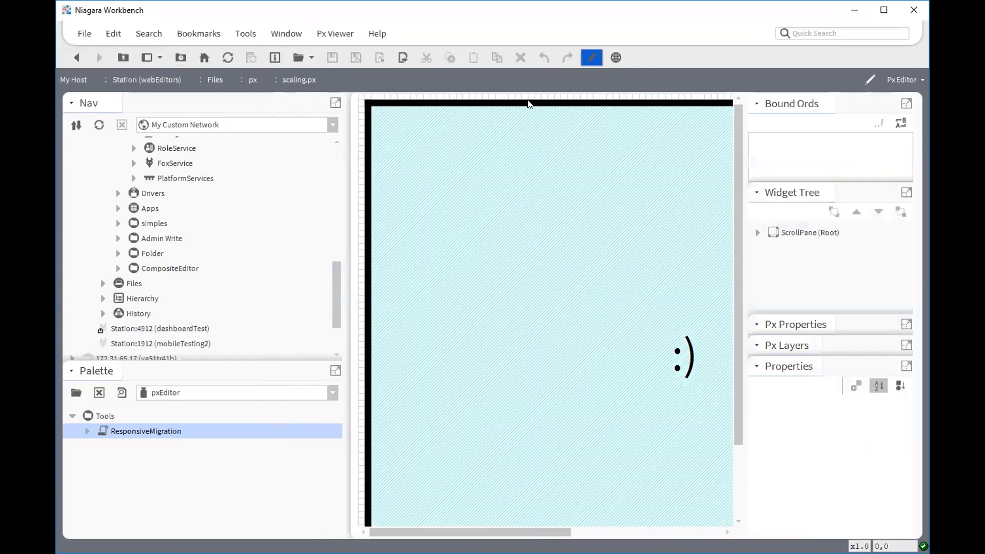
pyautogui.click(758, 233)
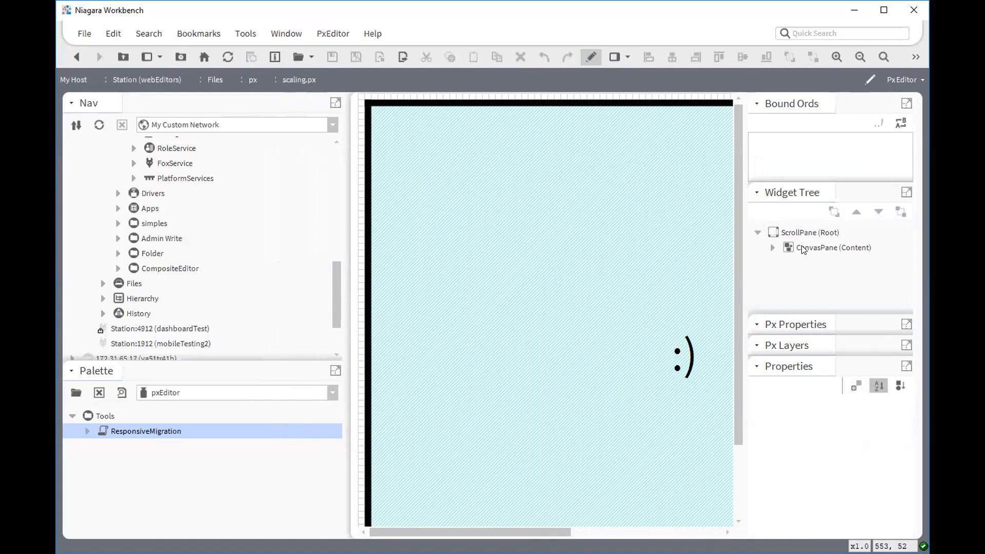
pyautogui.click(804, 249)
pyautogui.doubleClick(692, 257)
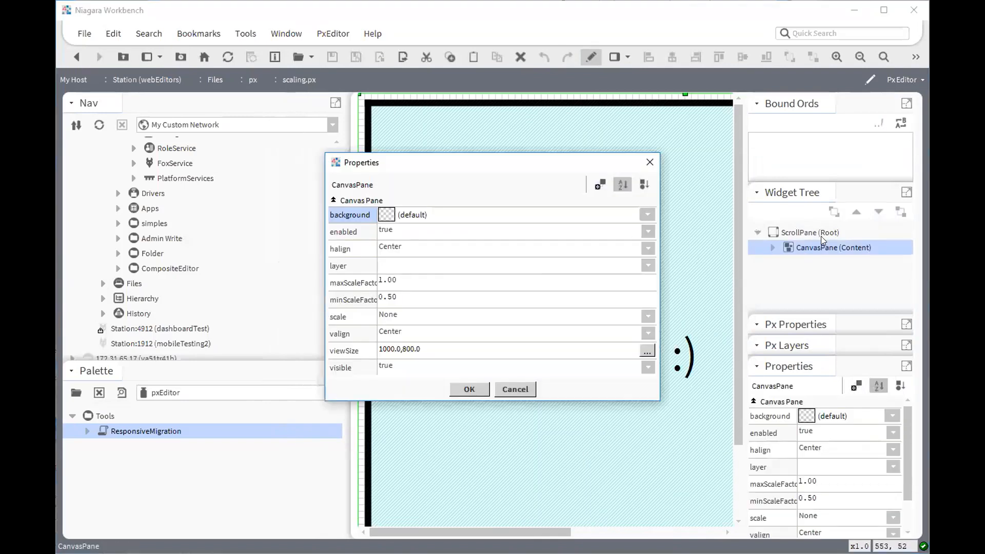
pyautogui.click(396, 319)
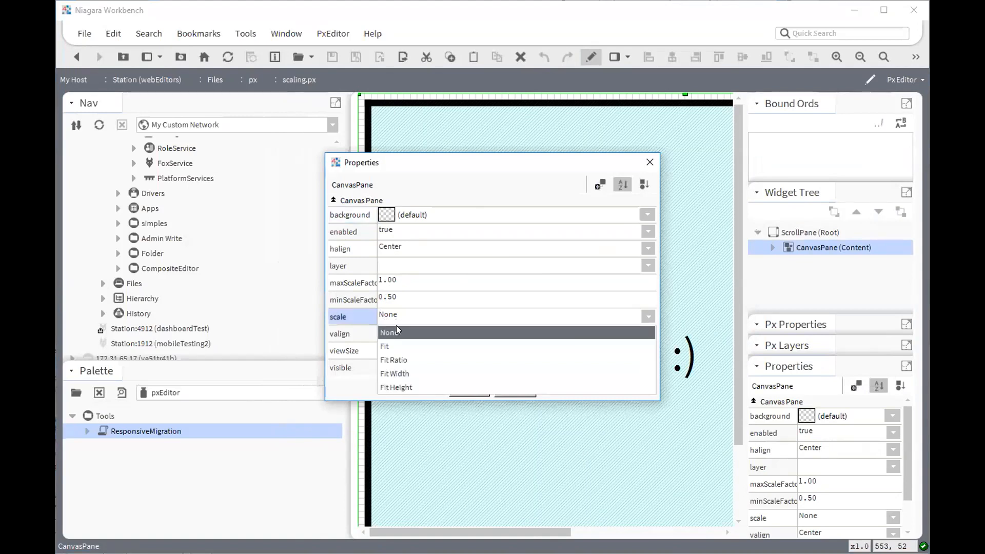
pyautogui.click(395, 362)
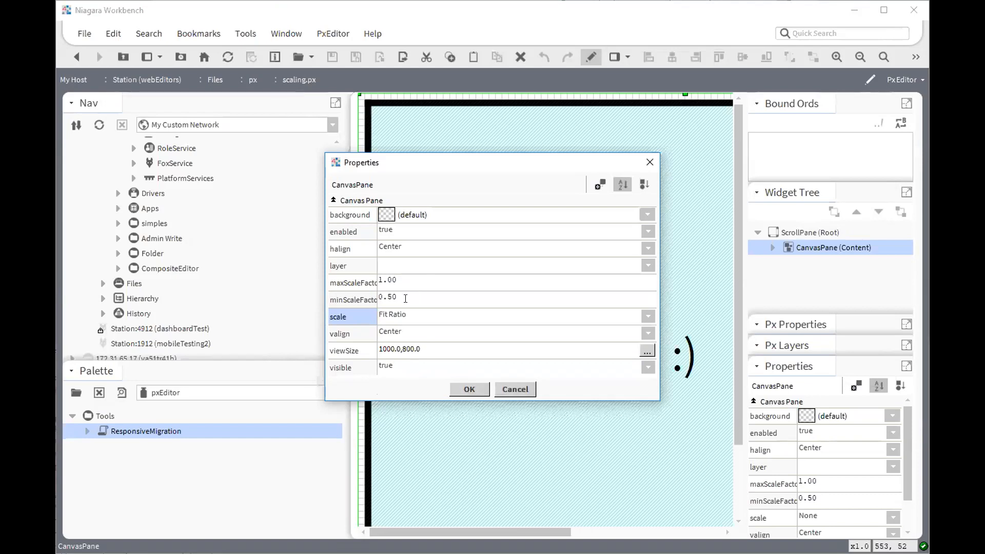
# - Set the CanvasPane's maxScaleFactor to 1.25 and minScaleFactor to .25 and apply the properties
pyautogui.click(398, 294)
pyautogui.click(405, 294)
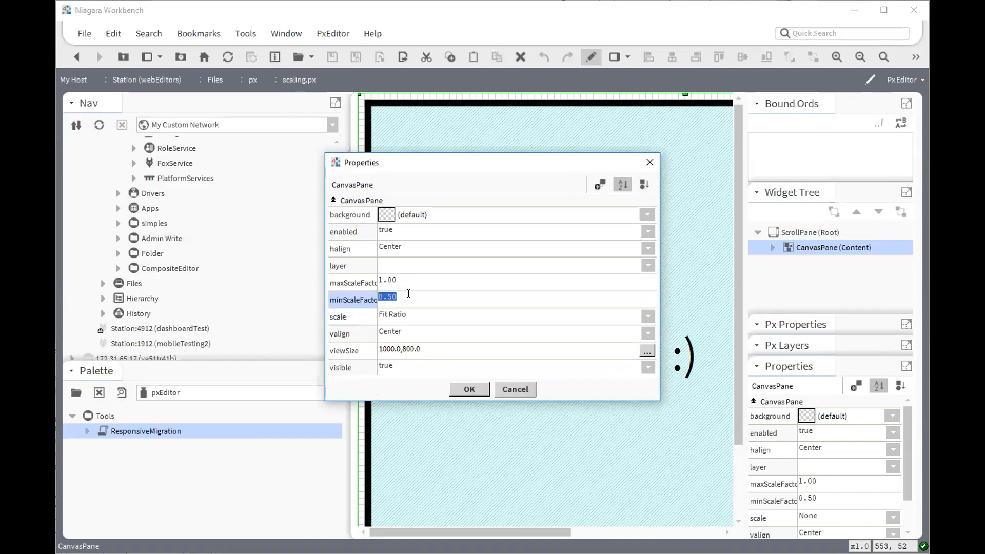
pyautogui.click(406, 282)
pyautogui.click(403, 281)
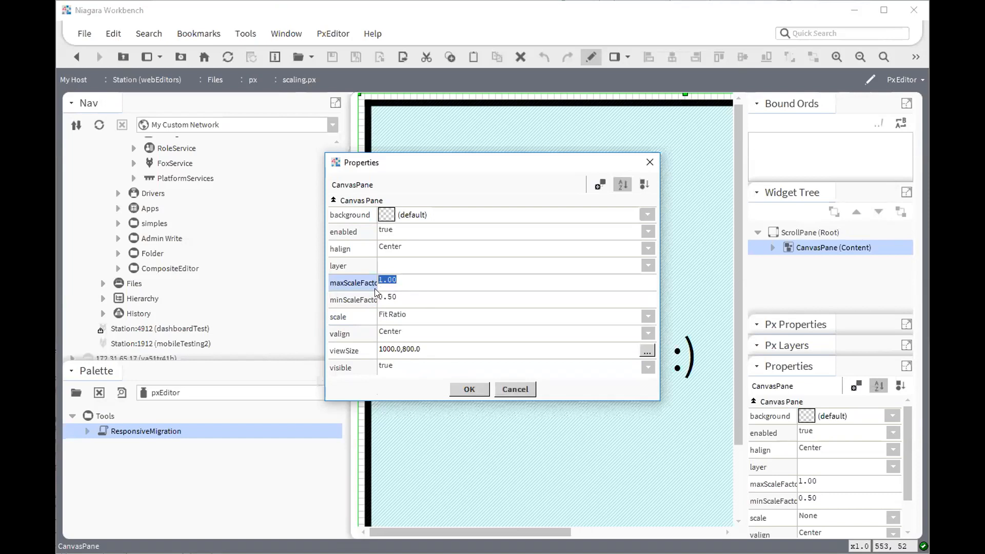
pyautogui.click(397, 297)
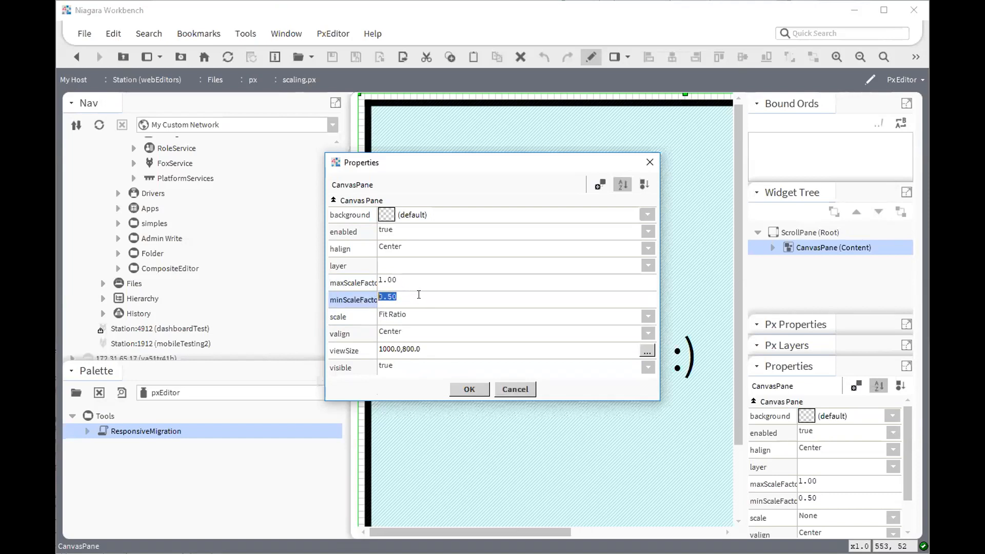
pyautogui.click(344, 282)
pyautogui.moveTo(345, 278); pyautogui.dragTo(328, 278)
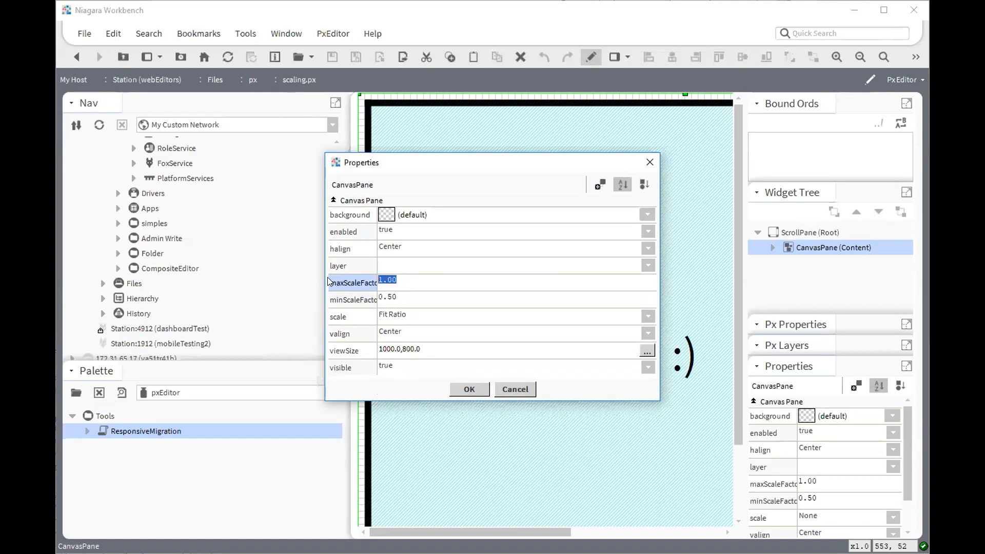
pyautogui.click(405, 278)
pyautogui.doubleClick(416, 281)
pyautogui.write('1.25')
pyautogui.press('Tab')
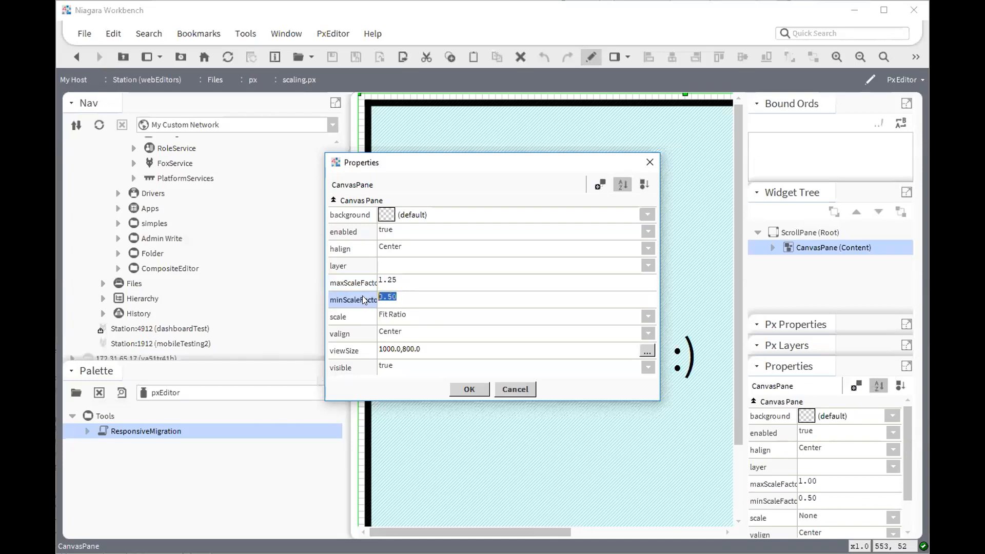
pyautogui.write('.25')
pyautogui.press('Return')
# - Return to the Px view of scaling.px and resize the Nav sidebar to test the canvas scaling
pyautogui.click(590, 57)
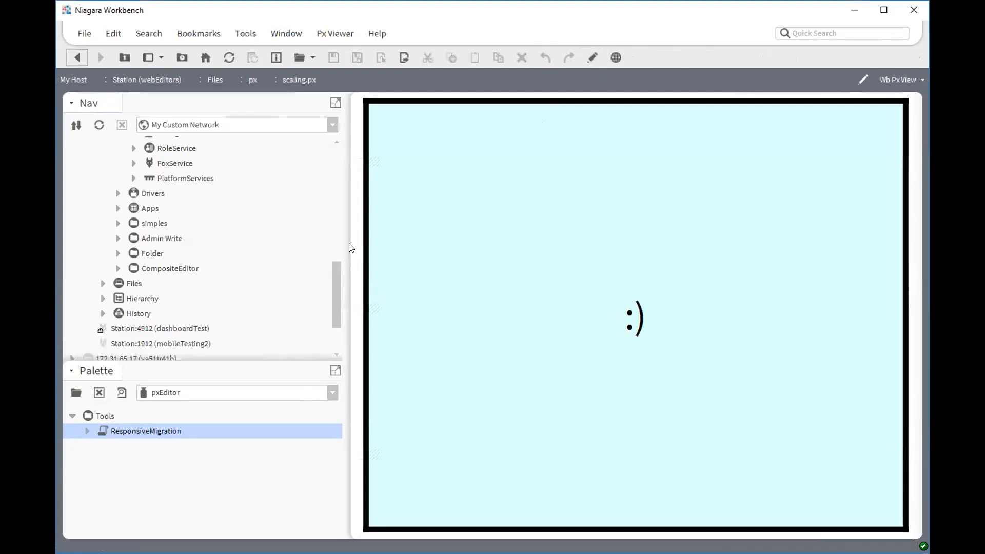
pyautogui.moveTo(346, 248); pyautogui.dragTo(383, 246)
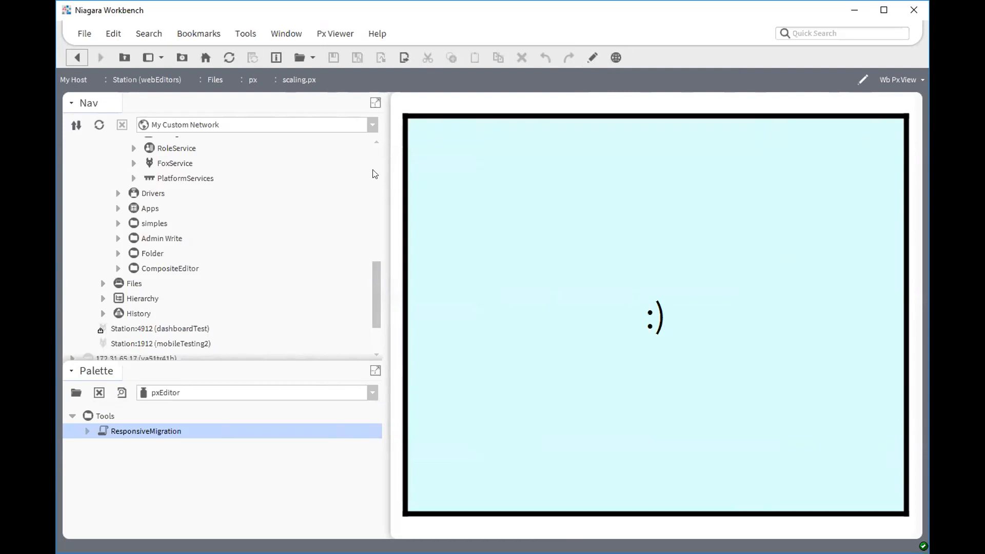
pyautogui.moveTo(374, 285)
pyautogui.mouseDown()
pyautogui.moveTo(391, 260)
pyautogui.moveTo(378, 295)
pyautogui.mouseUp()
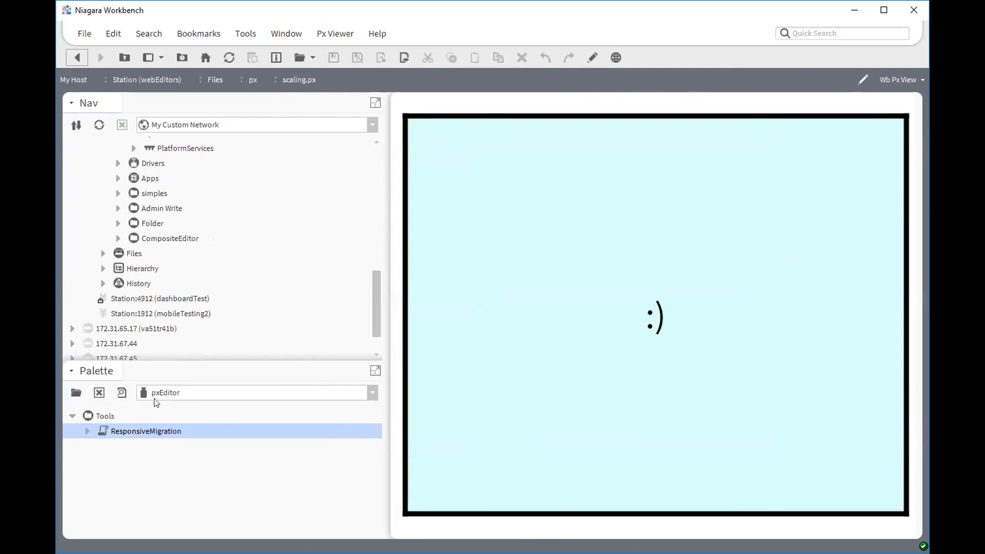
pyautogui.scroll(4, 247, 300)
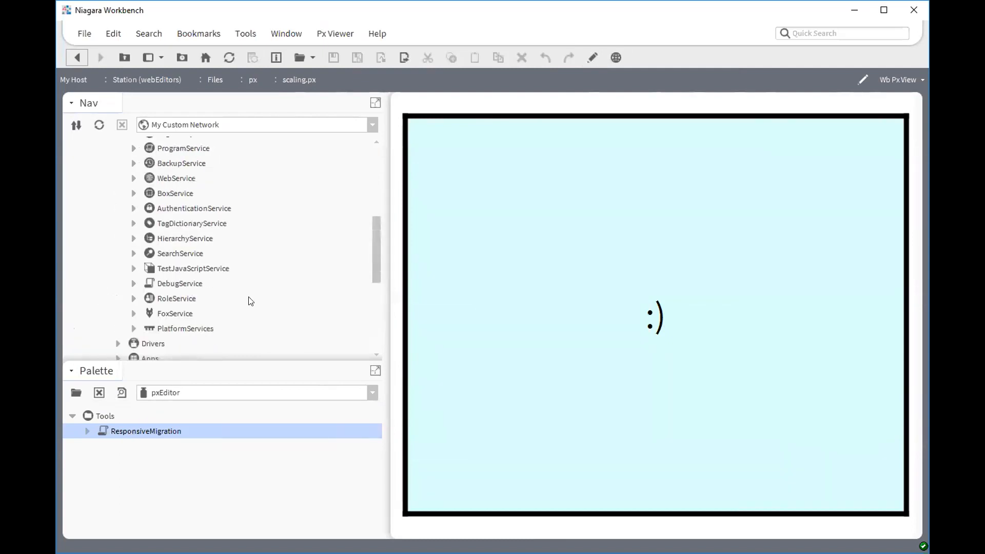
# - Open the ResponsiveMigration program under ProgramService and switch it to the Program Editor view
pyautogui.scroll(1, 250, 302)
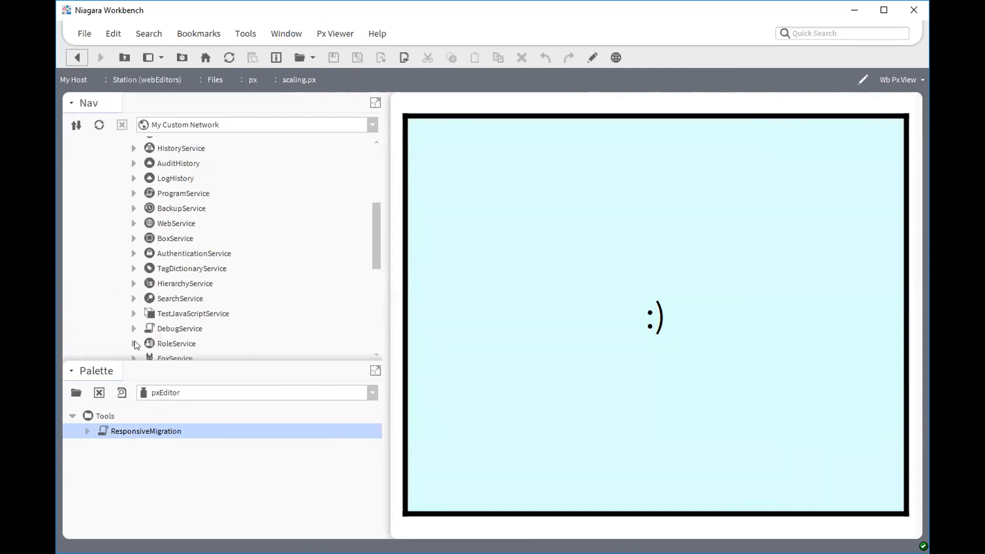
pyautogui.moveTo(139, 428); pyautogui.dragTo(178, 193)
pyautogui.press('Return')
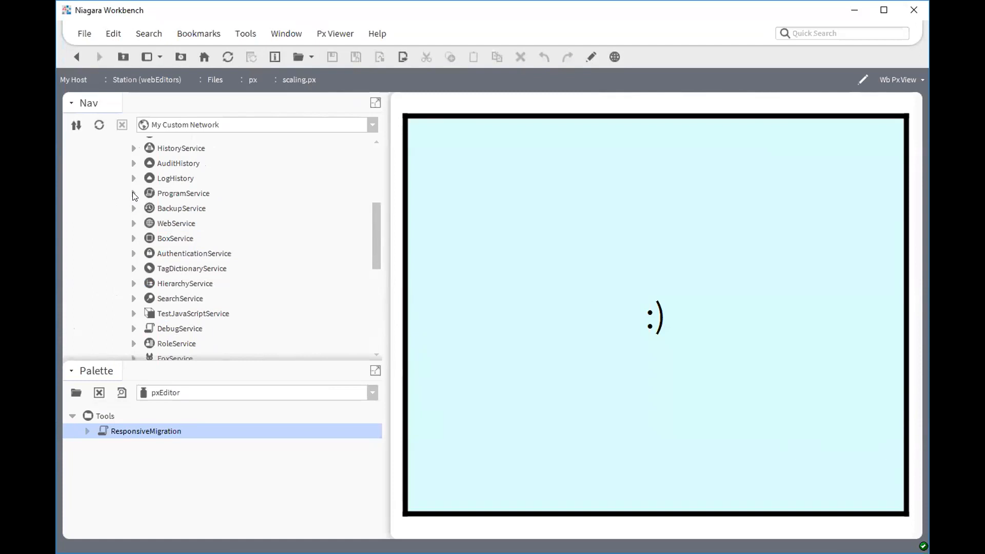
pyautogui.doubleClick(188, 209)
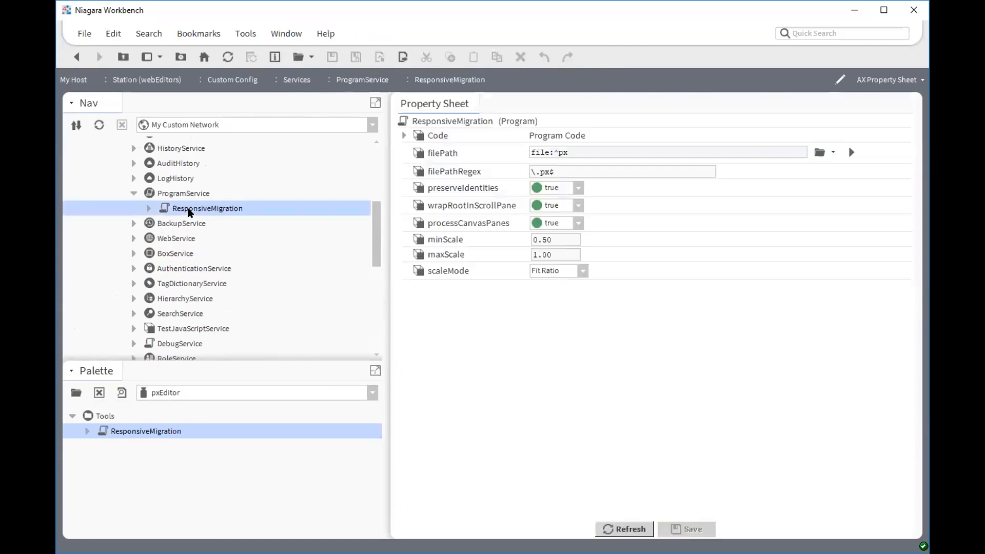
pyautogui.click(897, 80)
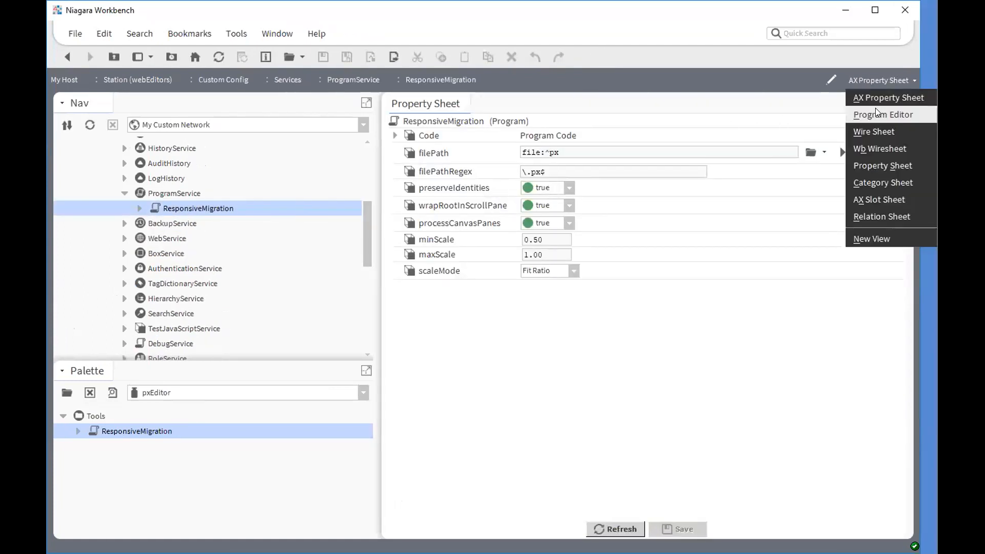
pyautogui.click(875, 109)
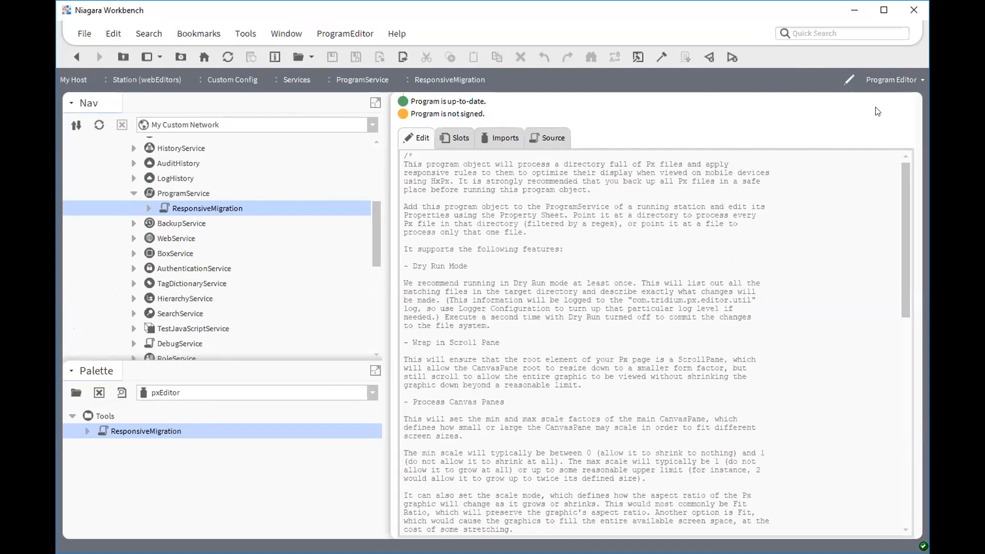
# - Return to the AX Property Sheet and examine the filePath, filePathRegex and scale properties of ResponsiveMigration
pyautogui.click(893, 77)
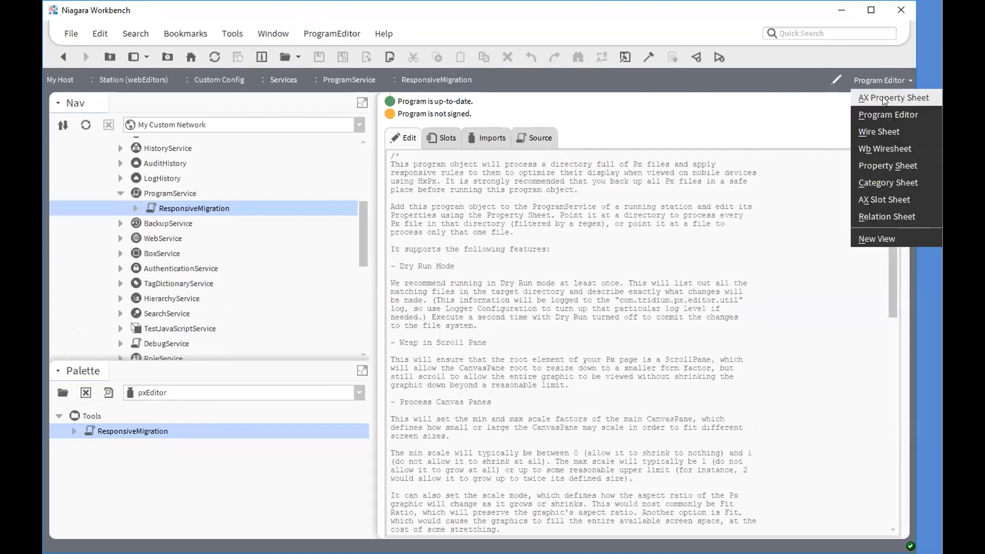
pyautogui.click(886, 97)
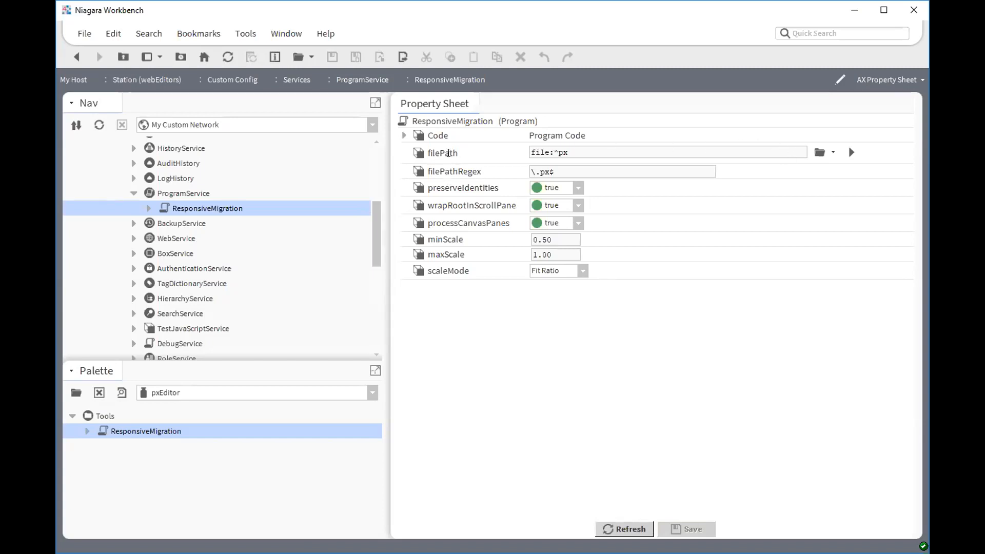
pyautogui.tripleClick(533, 146)
pyautogui.click(572, 153)
pyautogui.hotkey('ctrl', 'a')
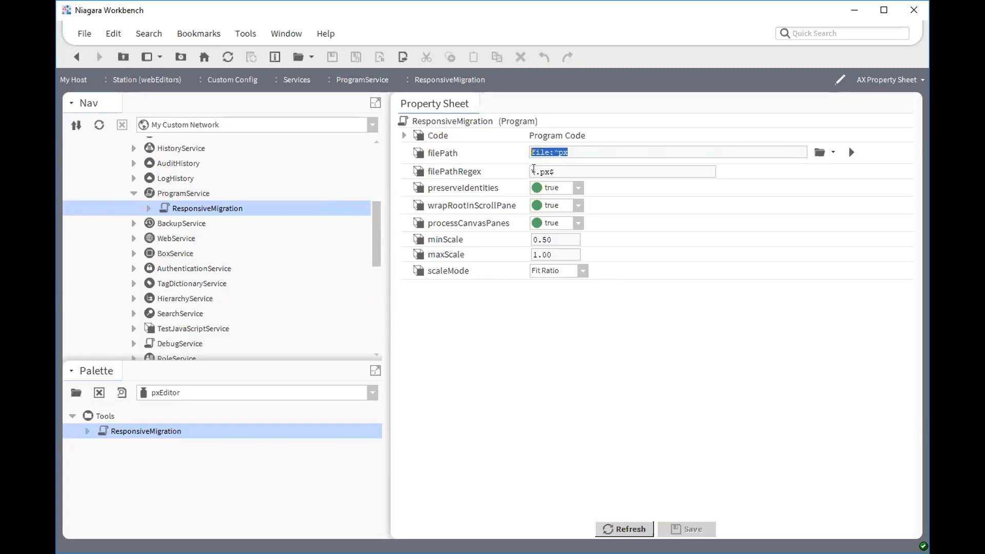
pyautogui.press('Tab')
pyautogui.click(562, 168)
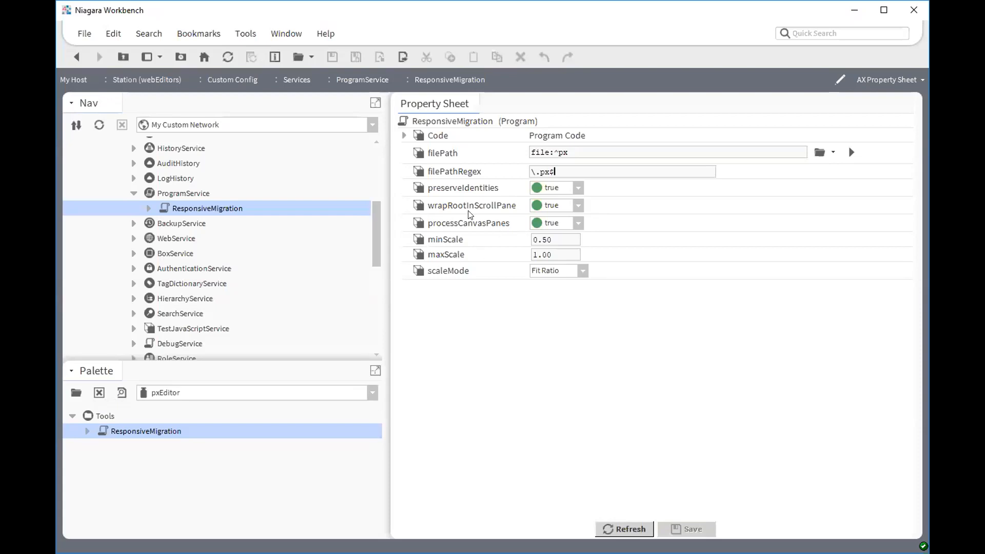
pyautogui.press('Tab')
pyautogui.moveTo(558, 253); pyautogui.dragTo(510, 258)
pyautogui.click(563, 238)
# - Run the Dry Run action on the ResponsiveMigration program
pyautogui.rightClick(204, 215)
pyautogui.moveTo(317, 156)
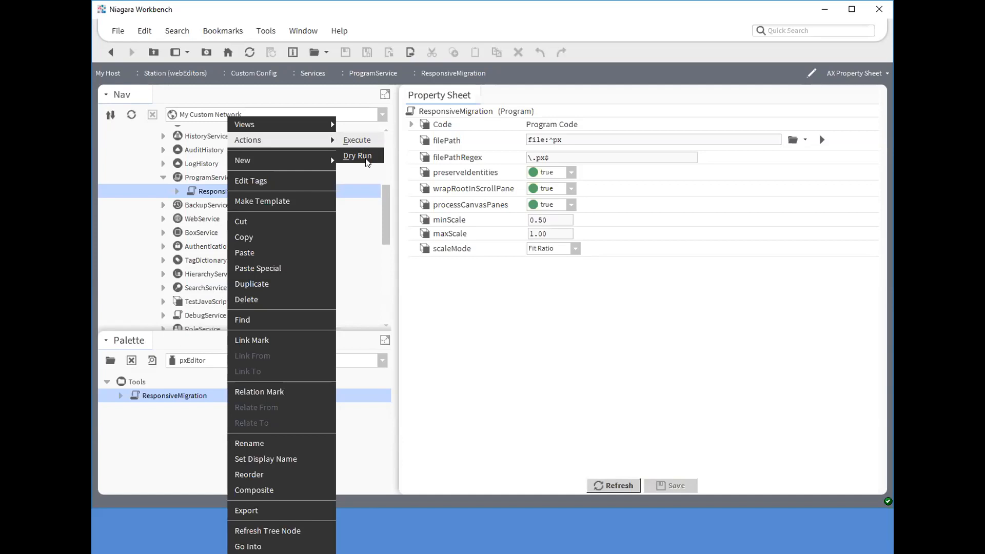
pyautogui.click(389, 205)
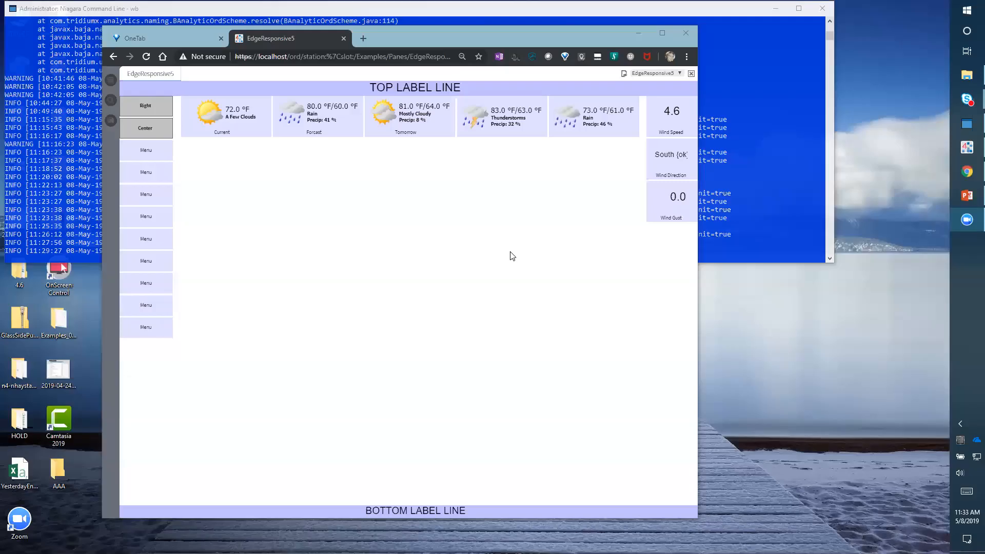
# - Switch to Chrome and open Developer Tools for the EdgeResponsive5 page
pyautogui.moveTo(609, 30); pyautogui.dragTo(559, 39)
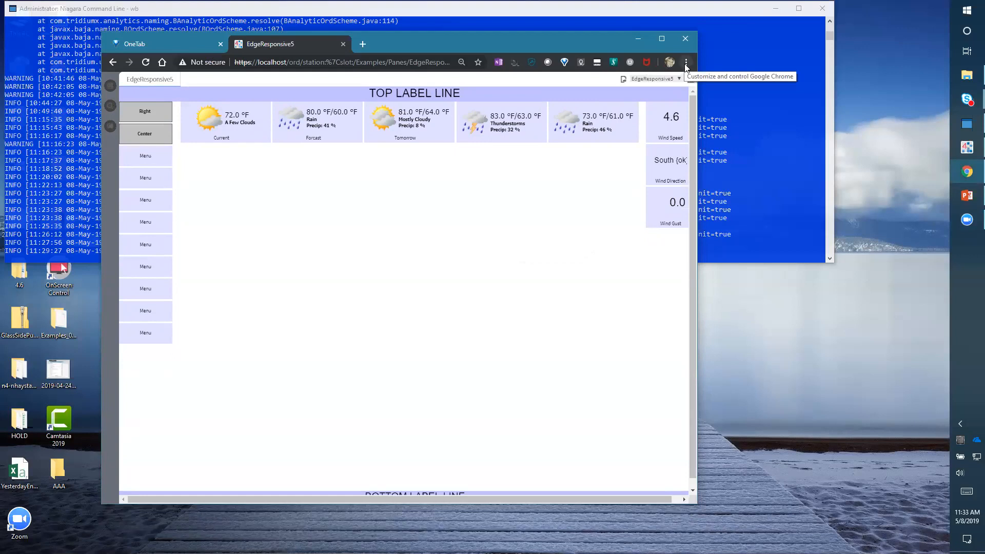
pyautogui.click(686, 62)
pyautogui.click(686, 63)
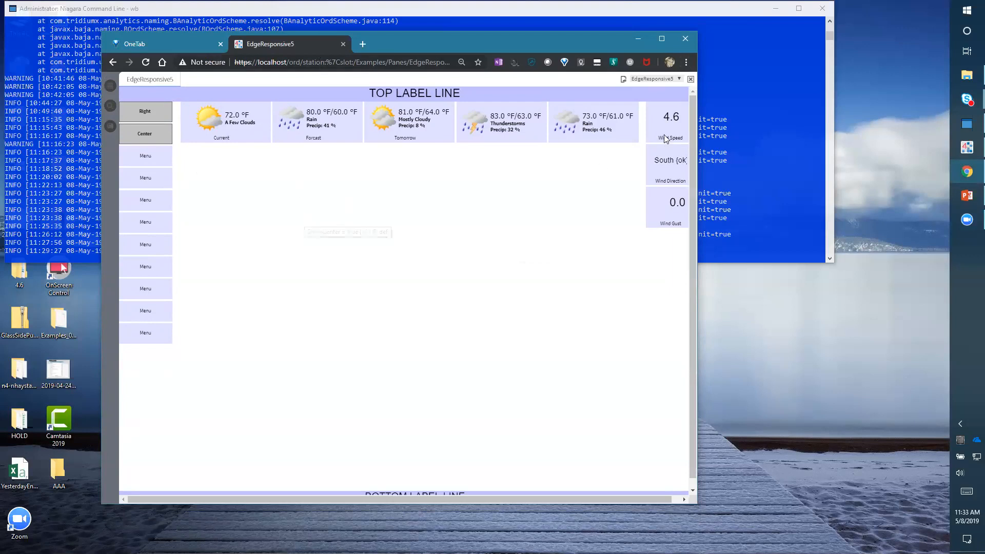
pyautogui.click(685, 64)
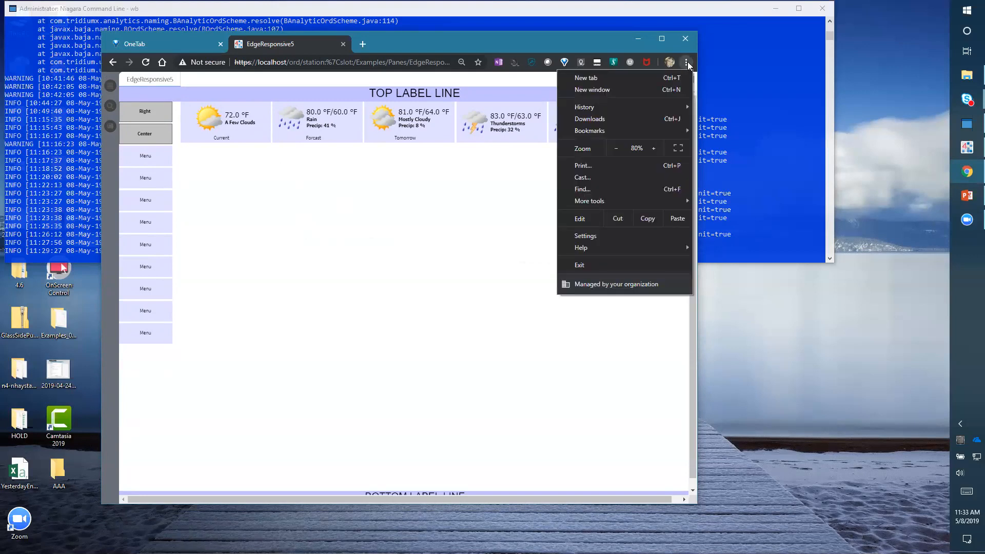
pyautogui.moveTo(638, 202)
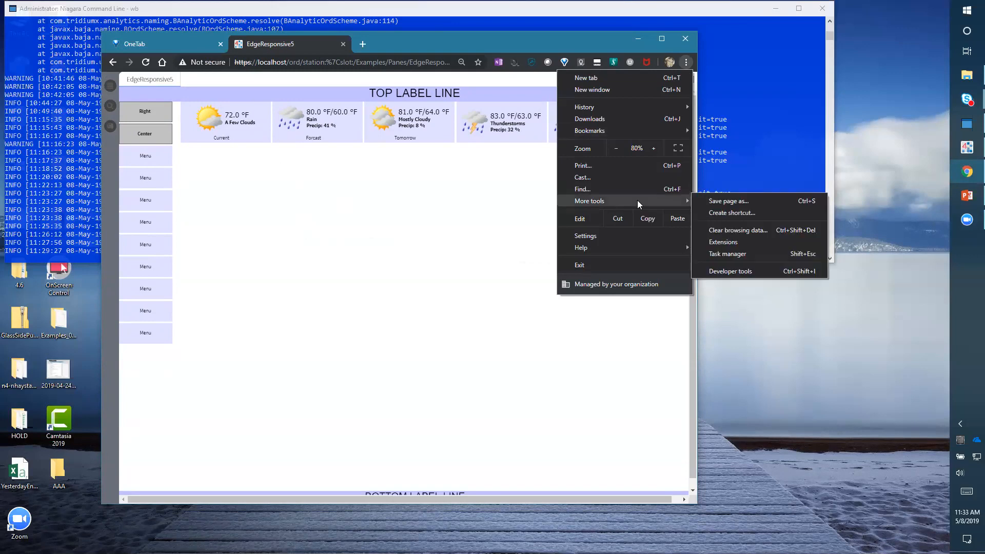
pyautogui.click(757, 271)
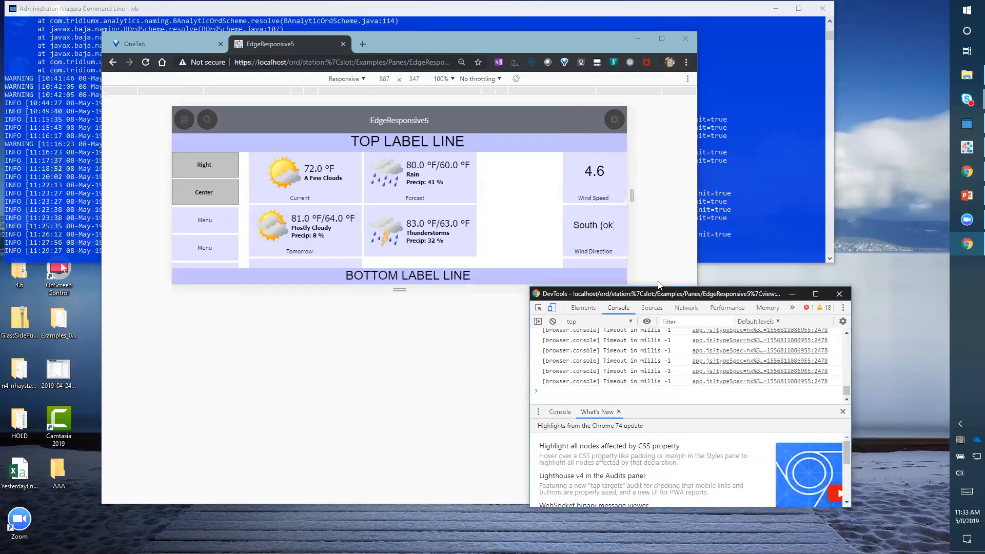
# - Reposition and widen the DevTools window, toggling device emulation off and back on
pyautogui.moveTo(662, 293); pyautogui.dragTo(573, 279)
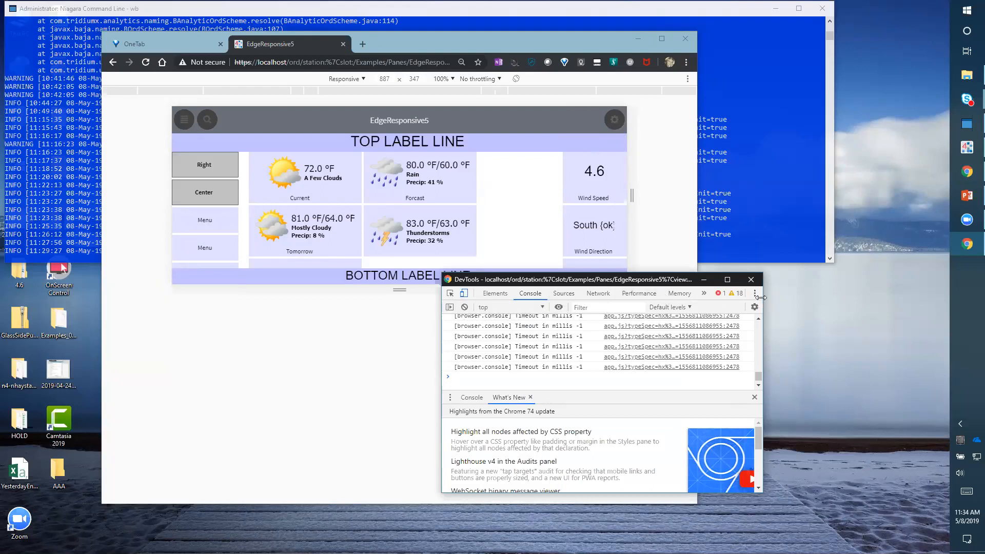
pyautogui.moveTo(774, 298); pyautogui.dragTo(932, 300)
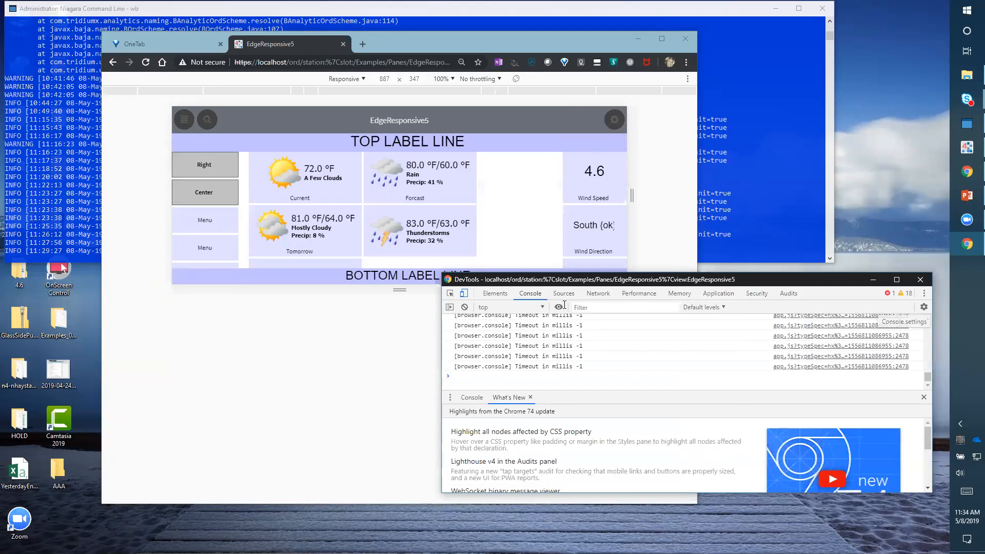
pyautogui.click(464, 296)
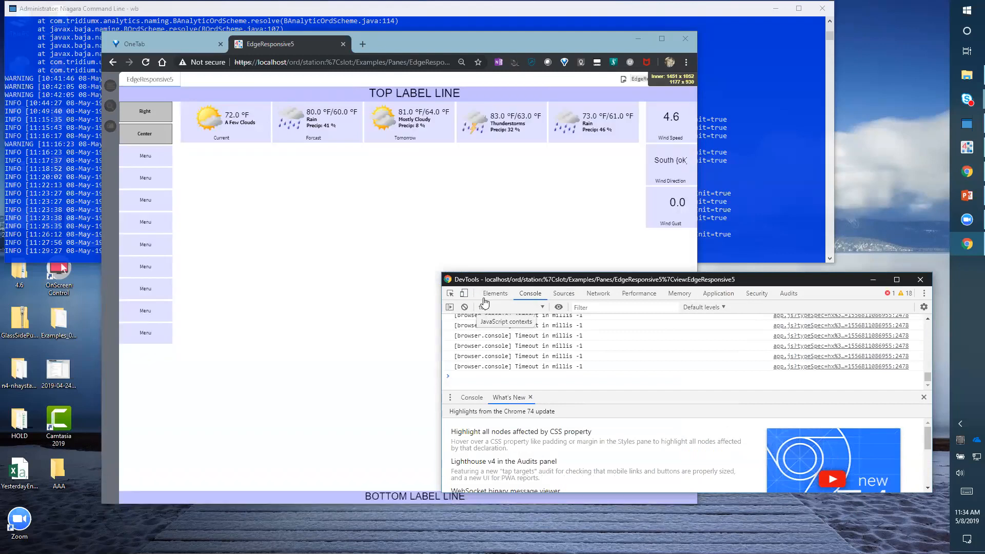
pyautogui.click(464, 296)
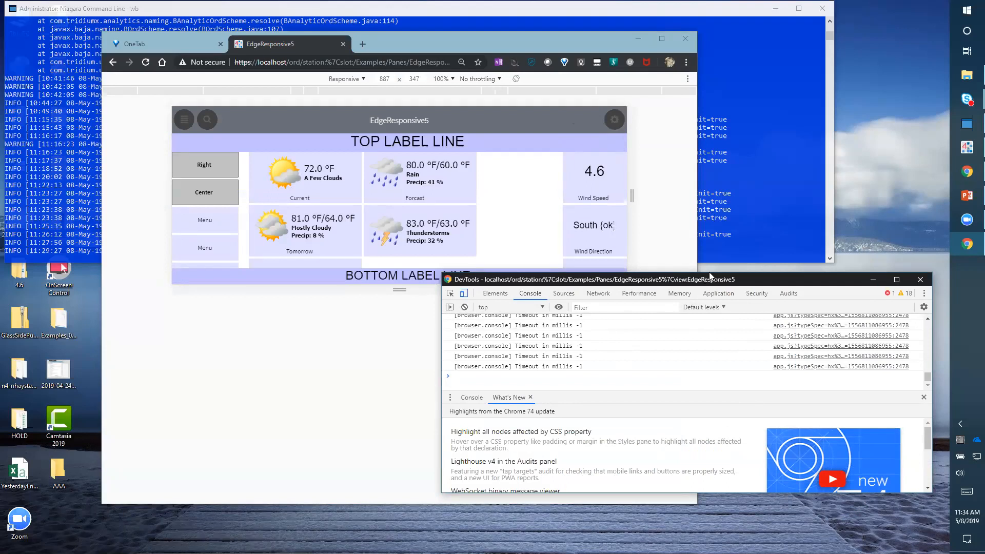
pyautogui.moveTo(709, 276); pyautogui.dragTo(704, 206)
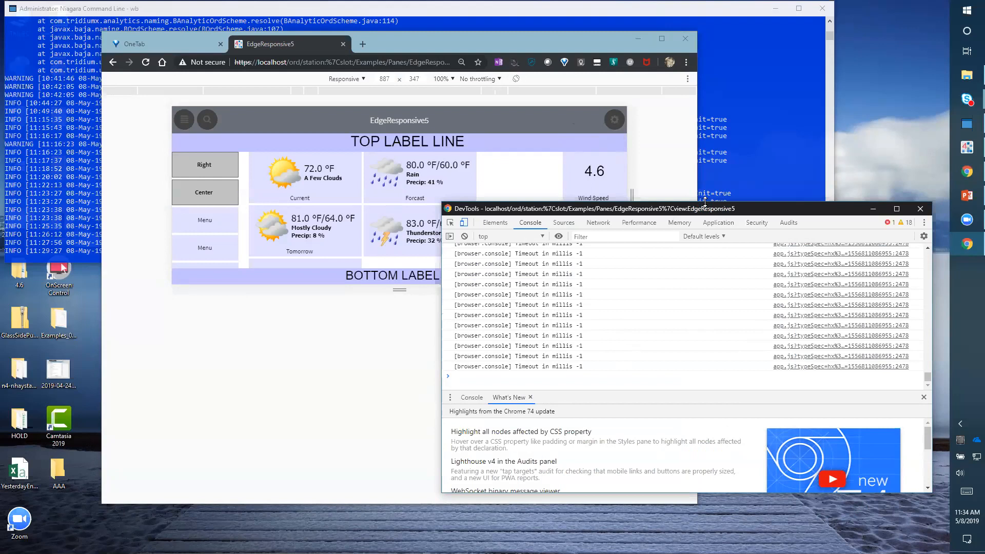
pyautogui.moveTo(635, 212); pyautogui.dragTo(628, 241)
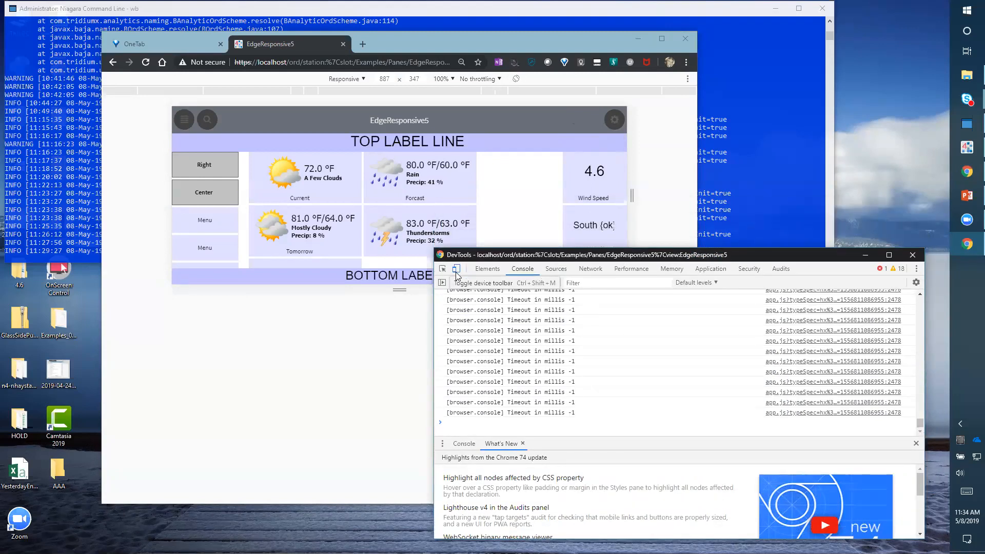
pyautogui.click(455, 269)
# - Set the emulated device to Pixel 2 XL, then to iPhone 6/7/8
pyautogui.click(346, 78)
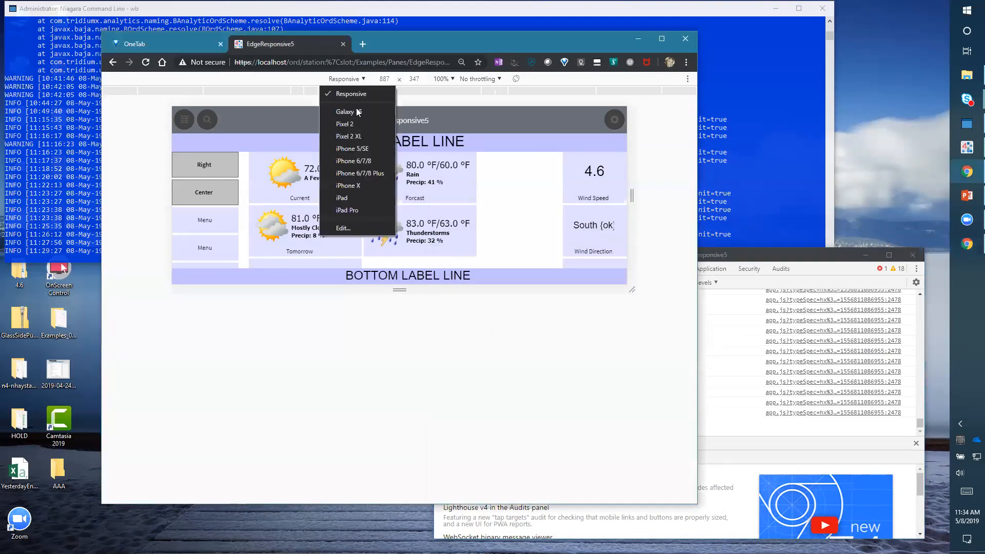
pyautogui.click(361, 135)
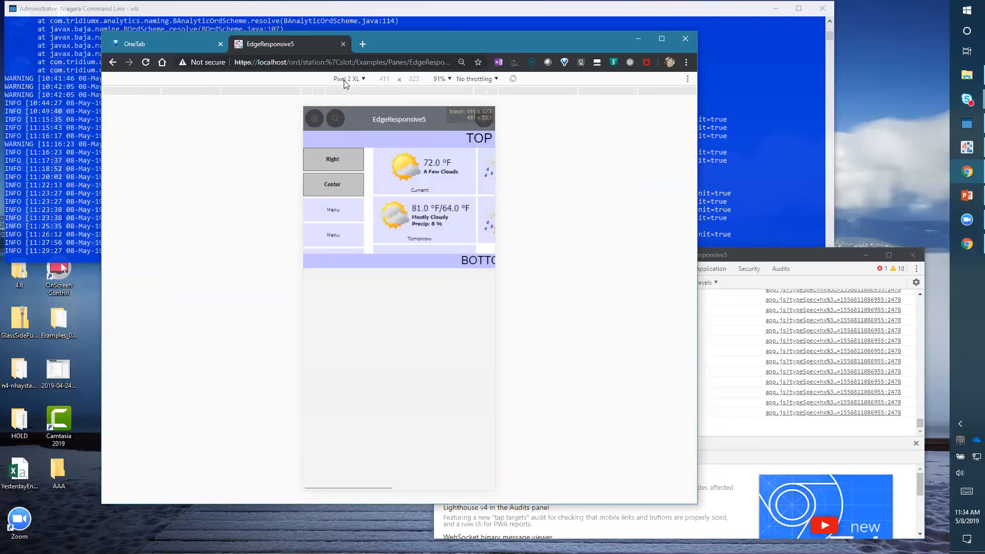
pyautogui.click(346, 78)
pyautogui.click(352, 161)
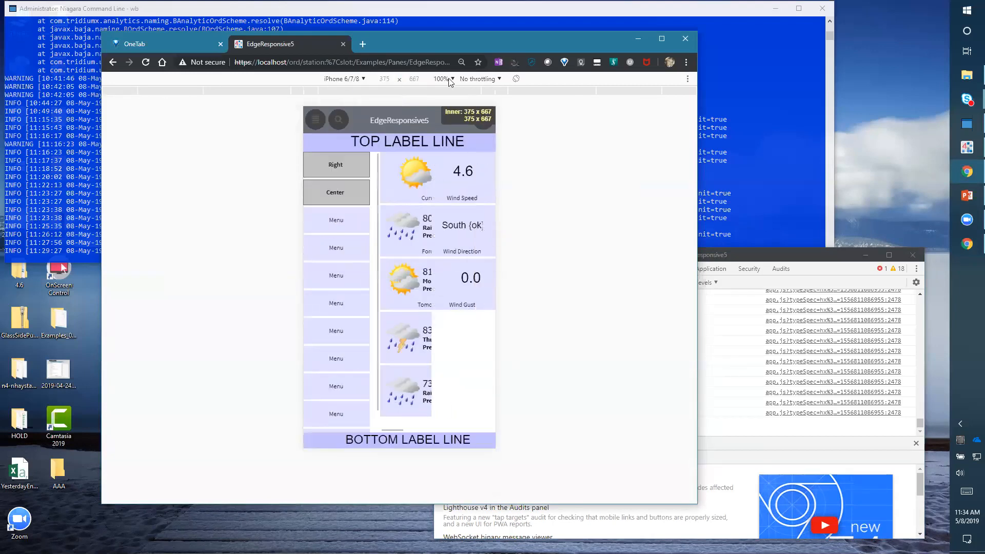
pyautogui.click(475, 80)
pyautogui.click(479, 78)
pyautogui.click(553, 79)
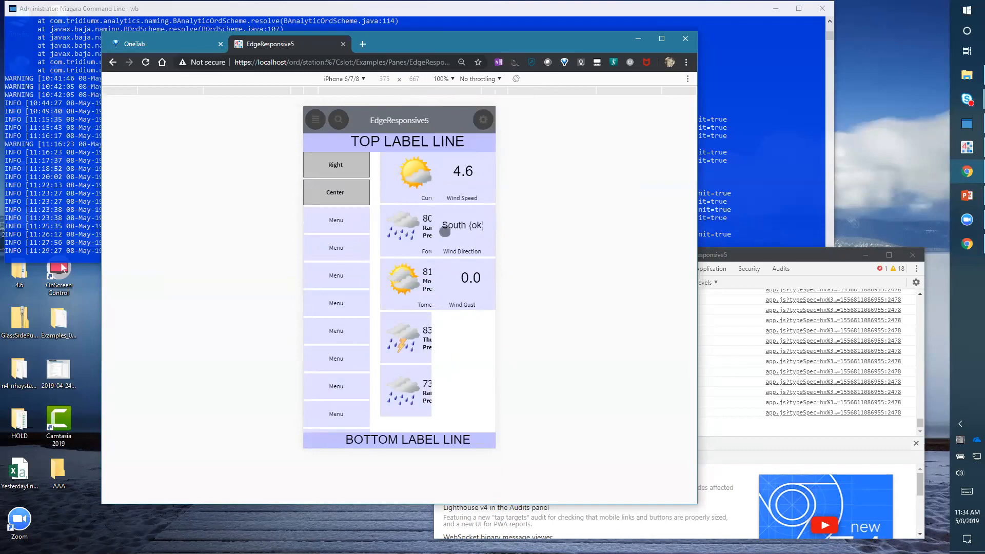
pyautogui.click(344, 78)
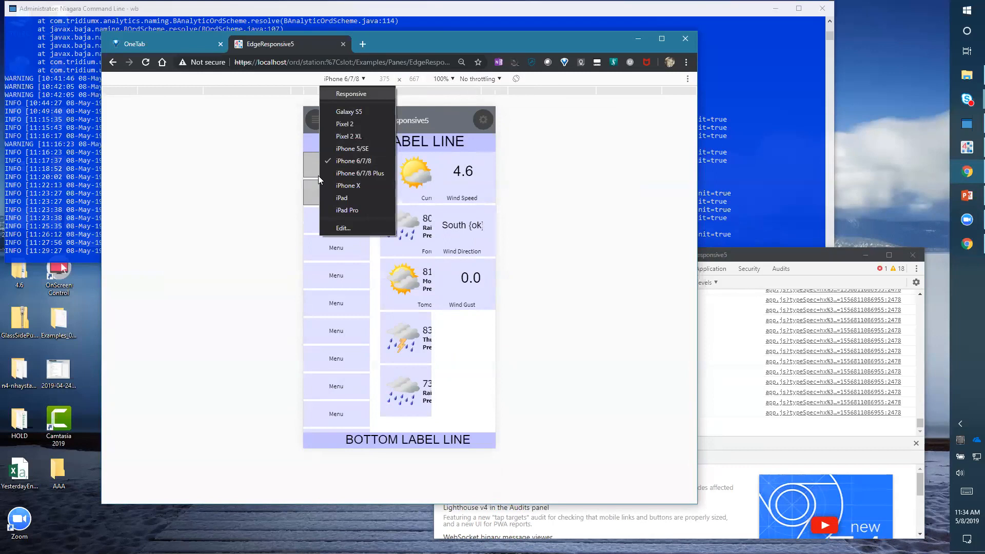
pyautogui.click(645, 290)
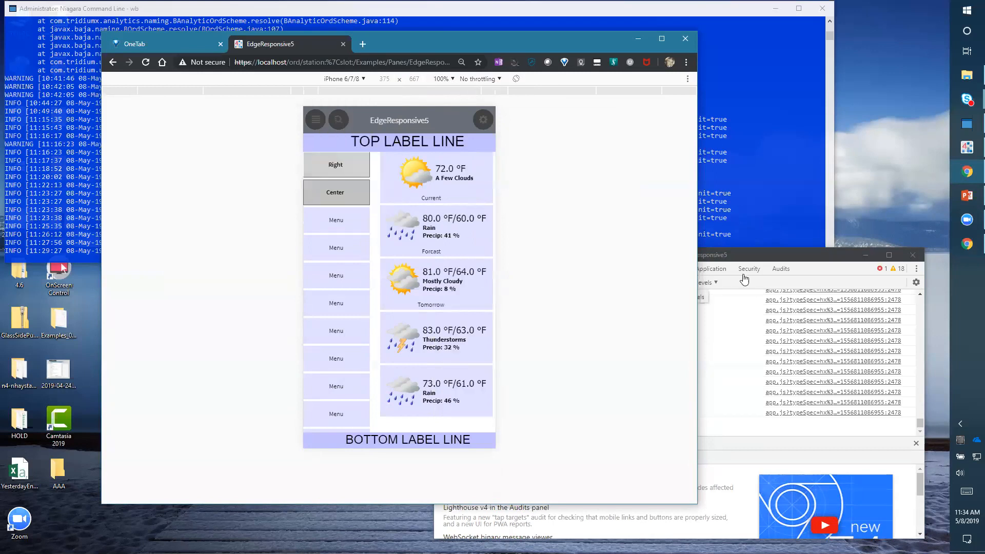
pyautogui.click(769, 260)
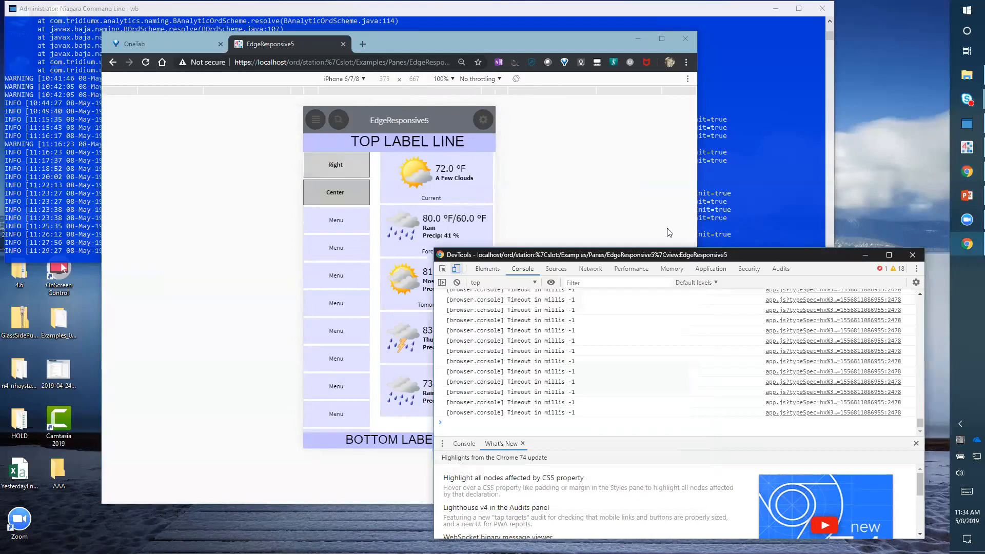
# - Bring up Developer Tools and dock it to the right side of the browser window
pyautogui.click(687, 62)
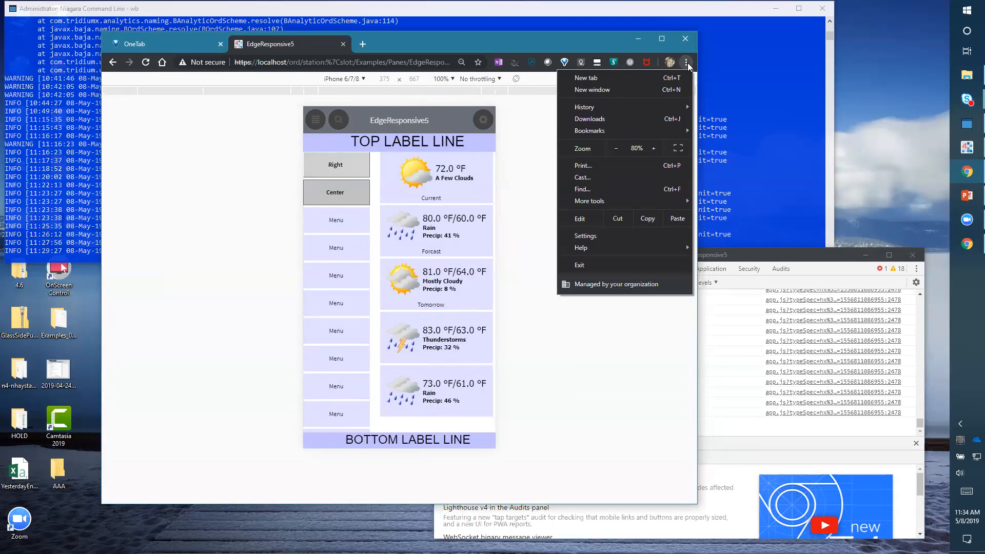
pyautogui.moveTo(601, 203)
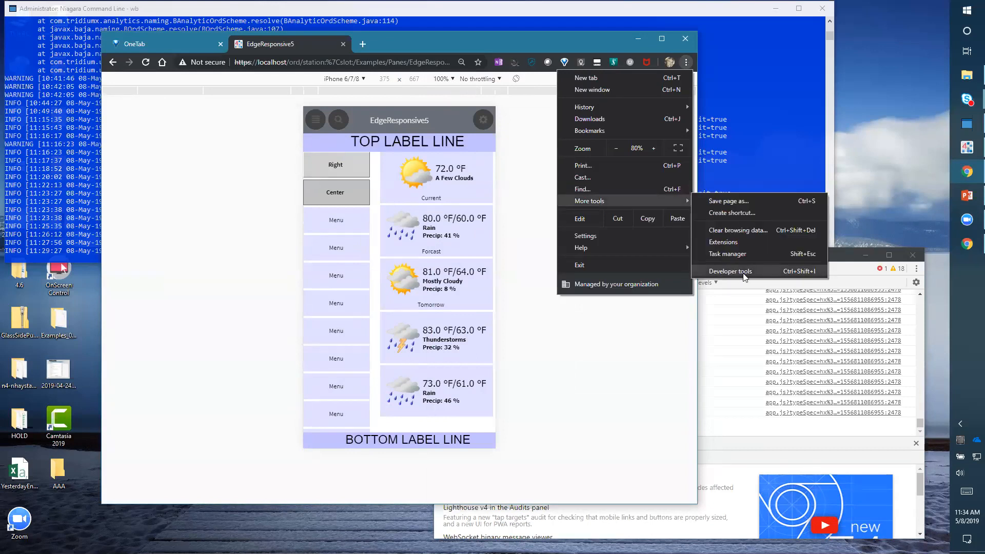
pyautogui.click(851, 259)
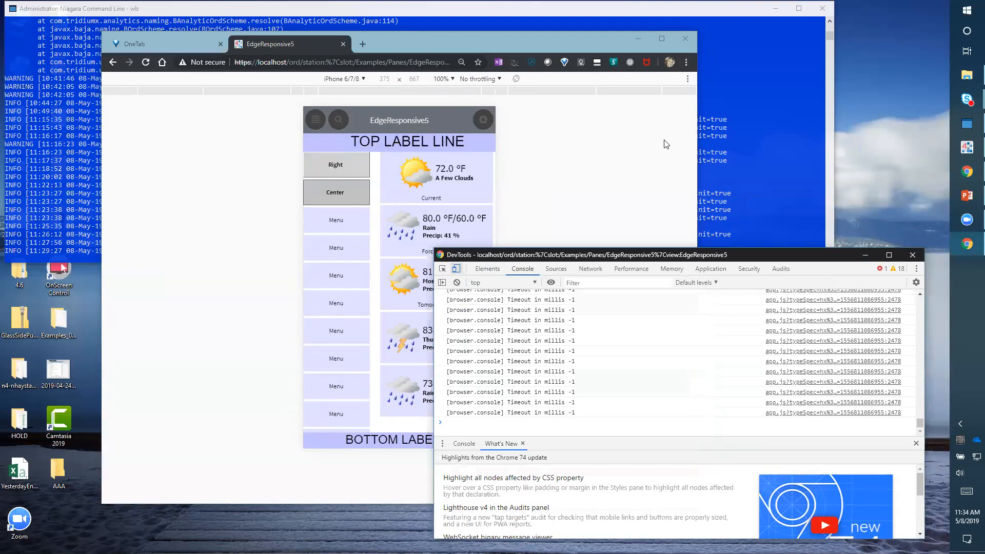
pyautogui.click(916, 269)
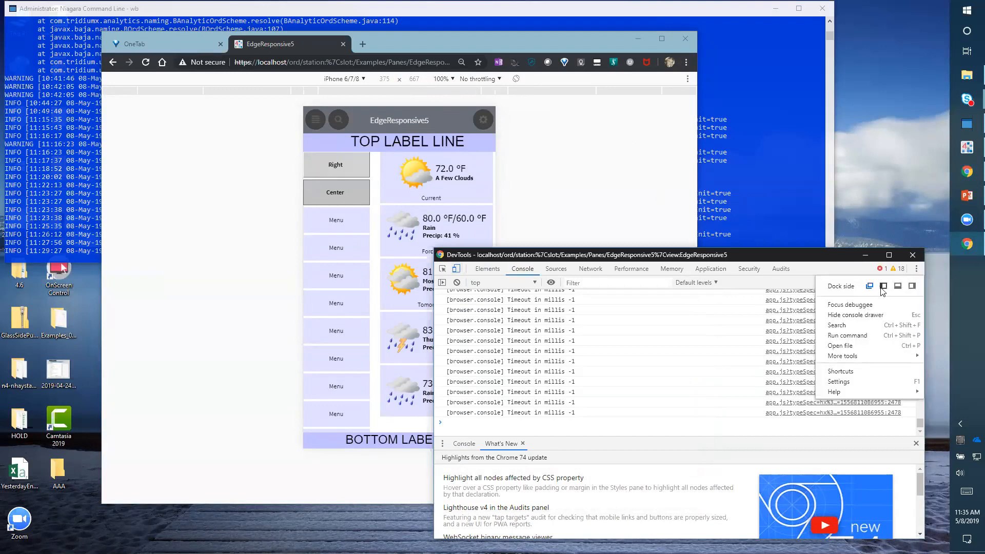
pyautogui.click(912, 285)
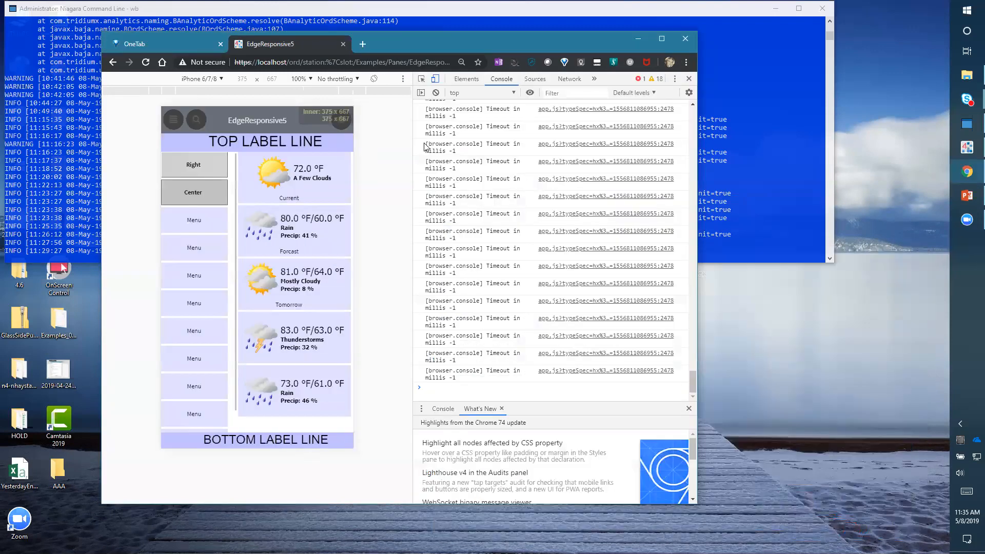
# - Move the browser window and toggle device emulation off and back on to compare the layout
pyautogui.moveTo(517, 32); pyautogui.dragTo(564, 22)
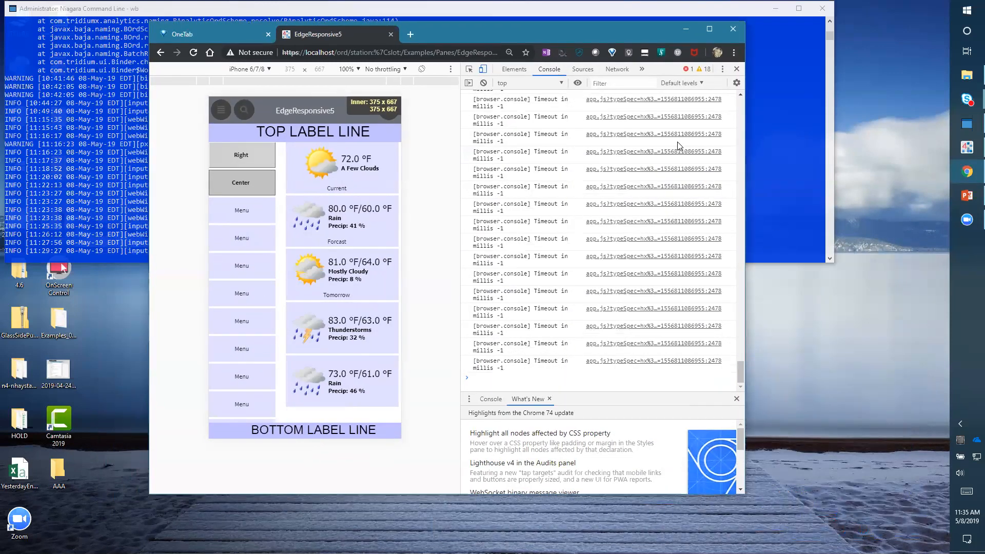
pyautogui.click(482, 71)
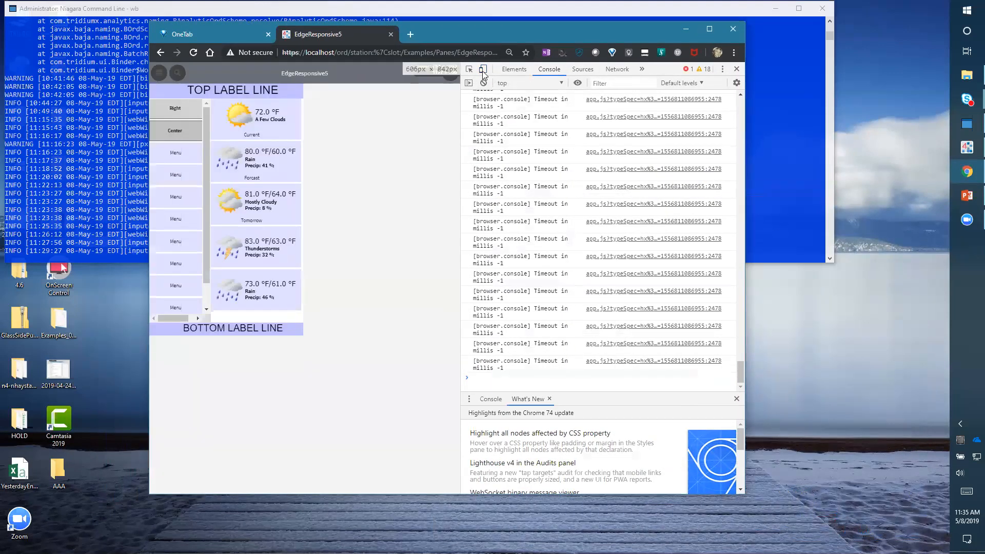
pyautogui.click(482, 71)
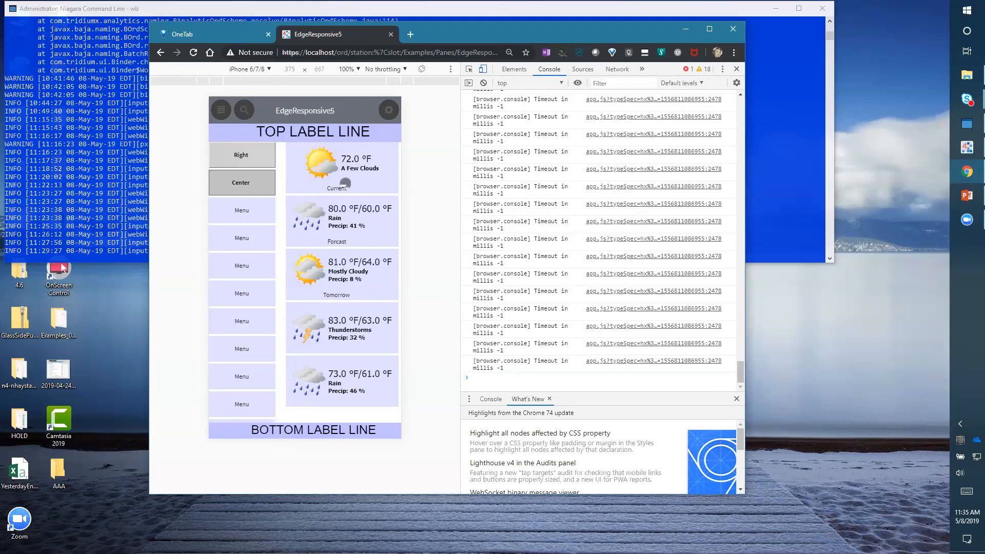
# - Undock DevTools into a separate window and move it away from the emulated page
pyautogui.click(723, 70)
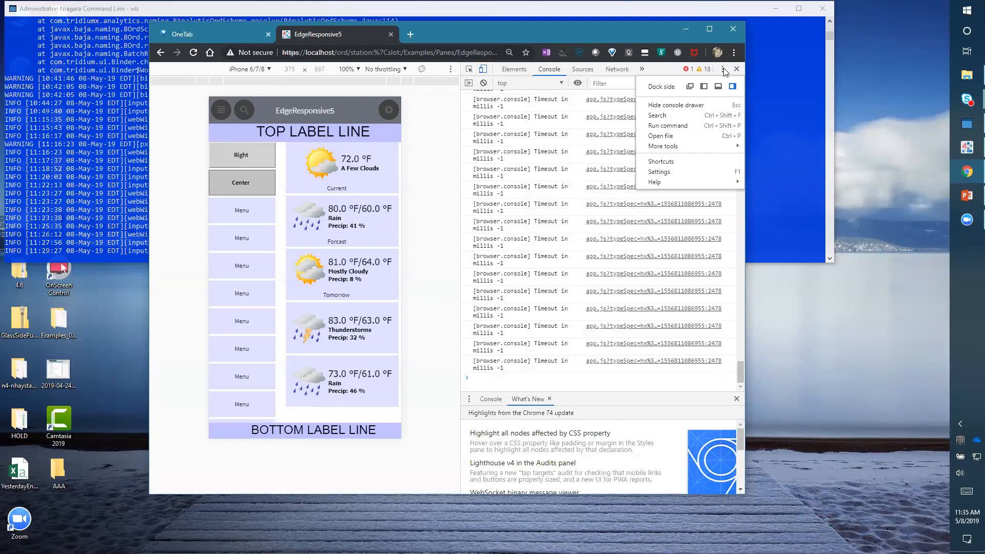
pyautogui.click(690, 87)
pyautogui.moveTo(564, 255); pyautogui.dragTo(984, 258)
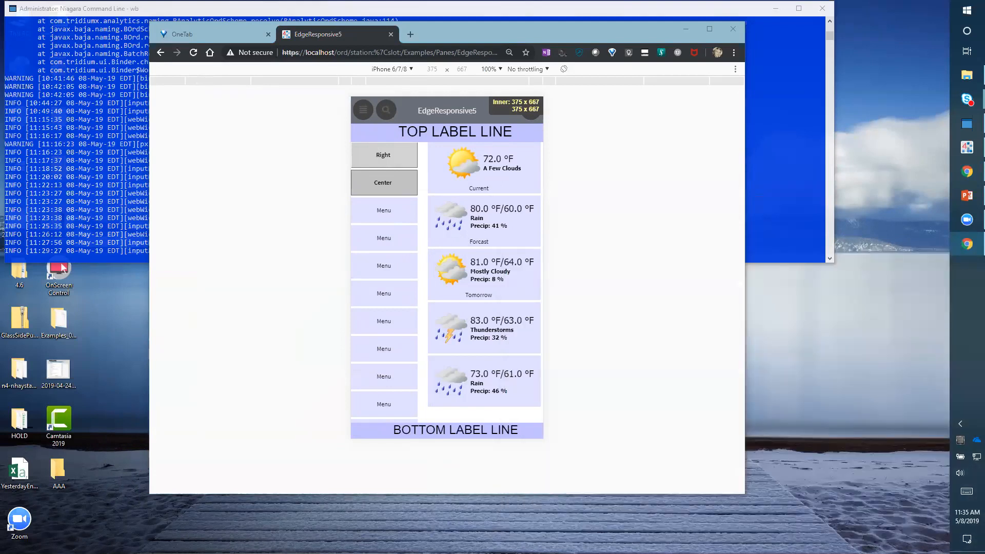